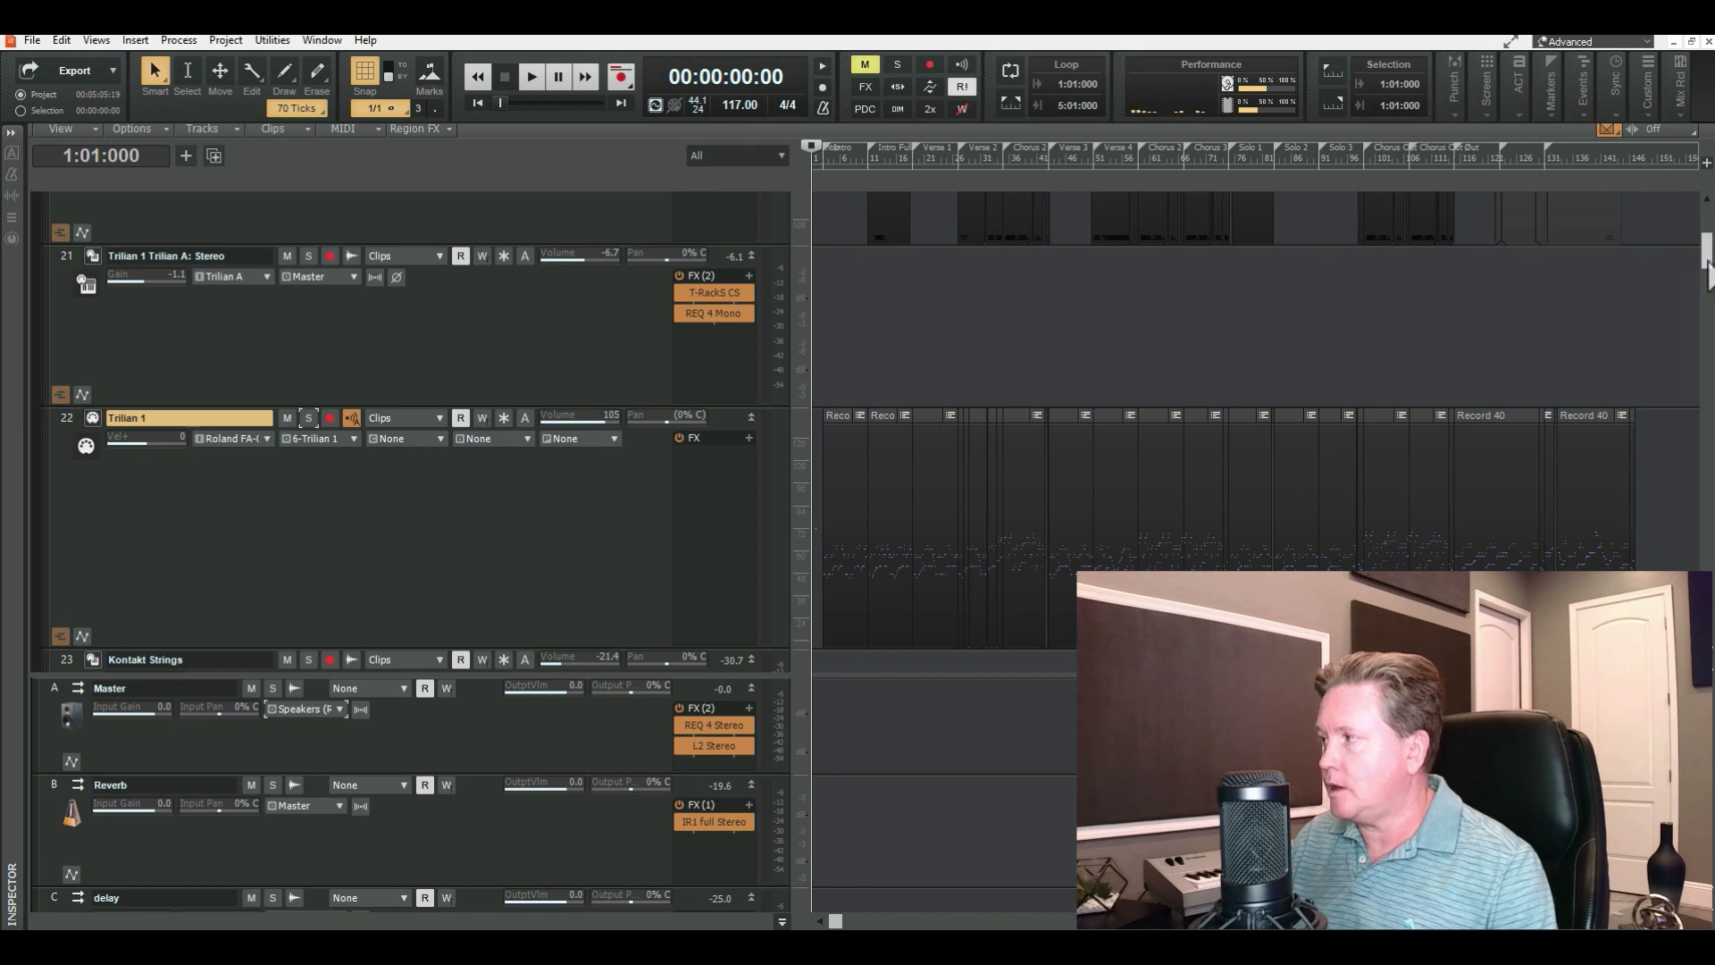
- Open the Trilian bass instrument's interface and close it again
{"action": "mouse_move", "coordinate": [1706, 259]}
{"action": "left_mouse_down"}
{"action": "mouse_move", "coordinate": [1707, 223]}
{"action": "mouse_move", "coordinate": [1708, 254]}
{"action": "left_mouse_up"}
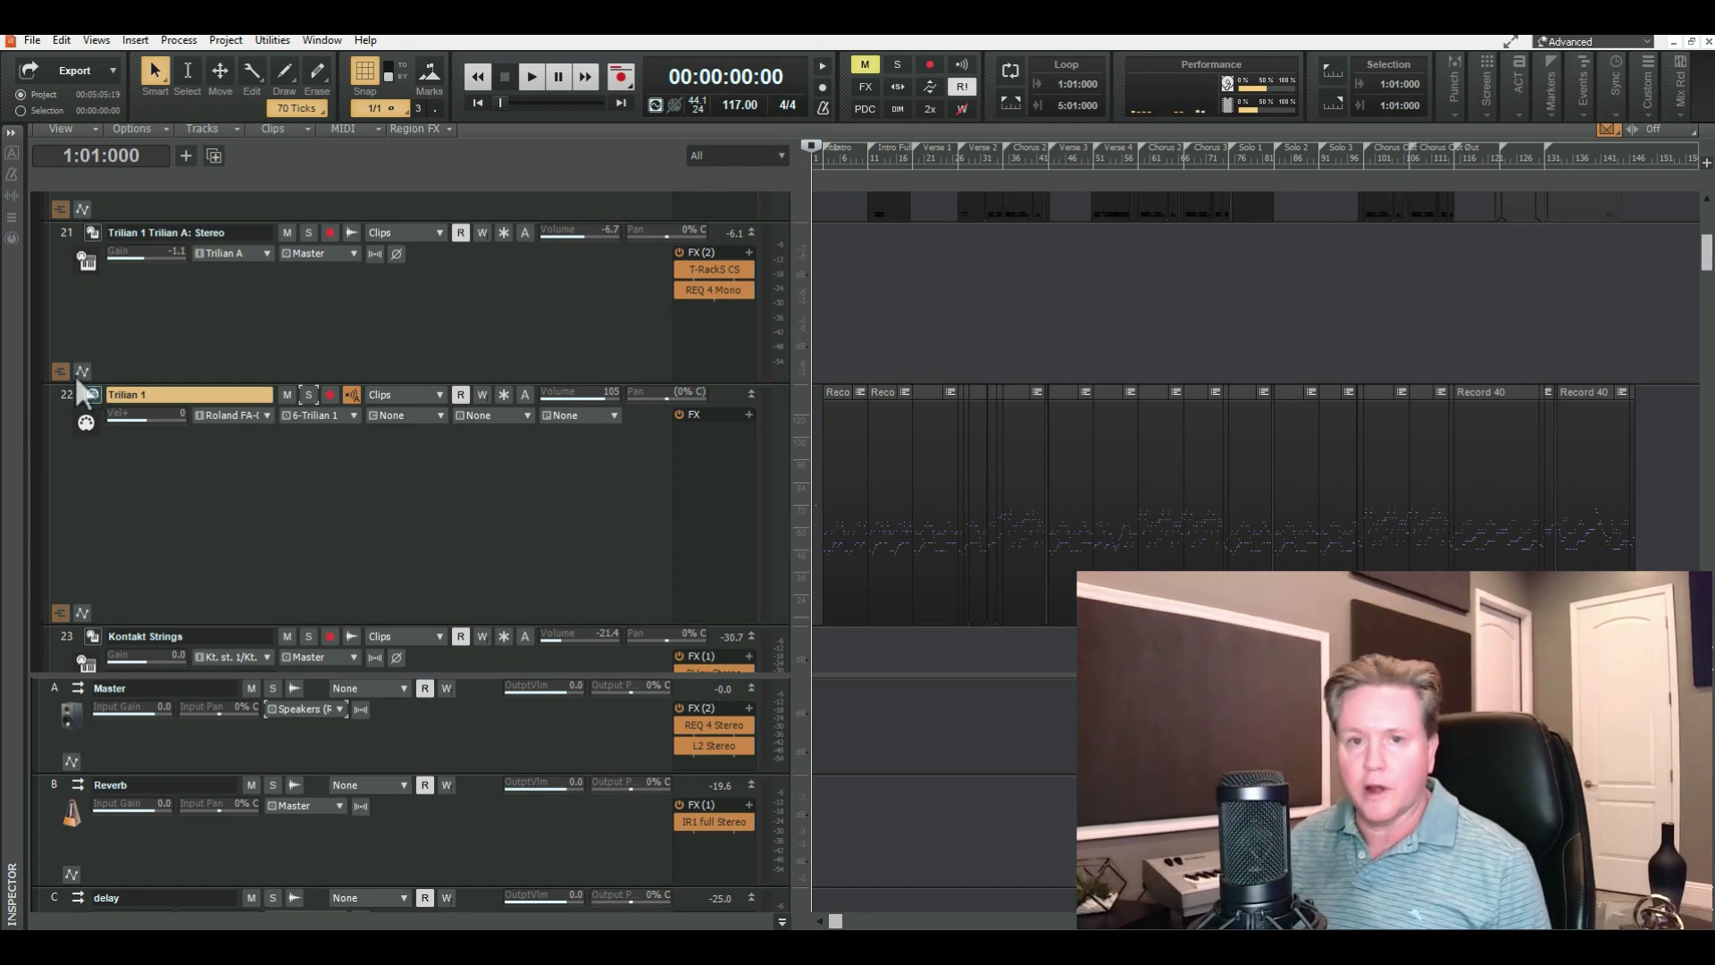
{"action": "left_click", "coordinate": [92, 395]}
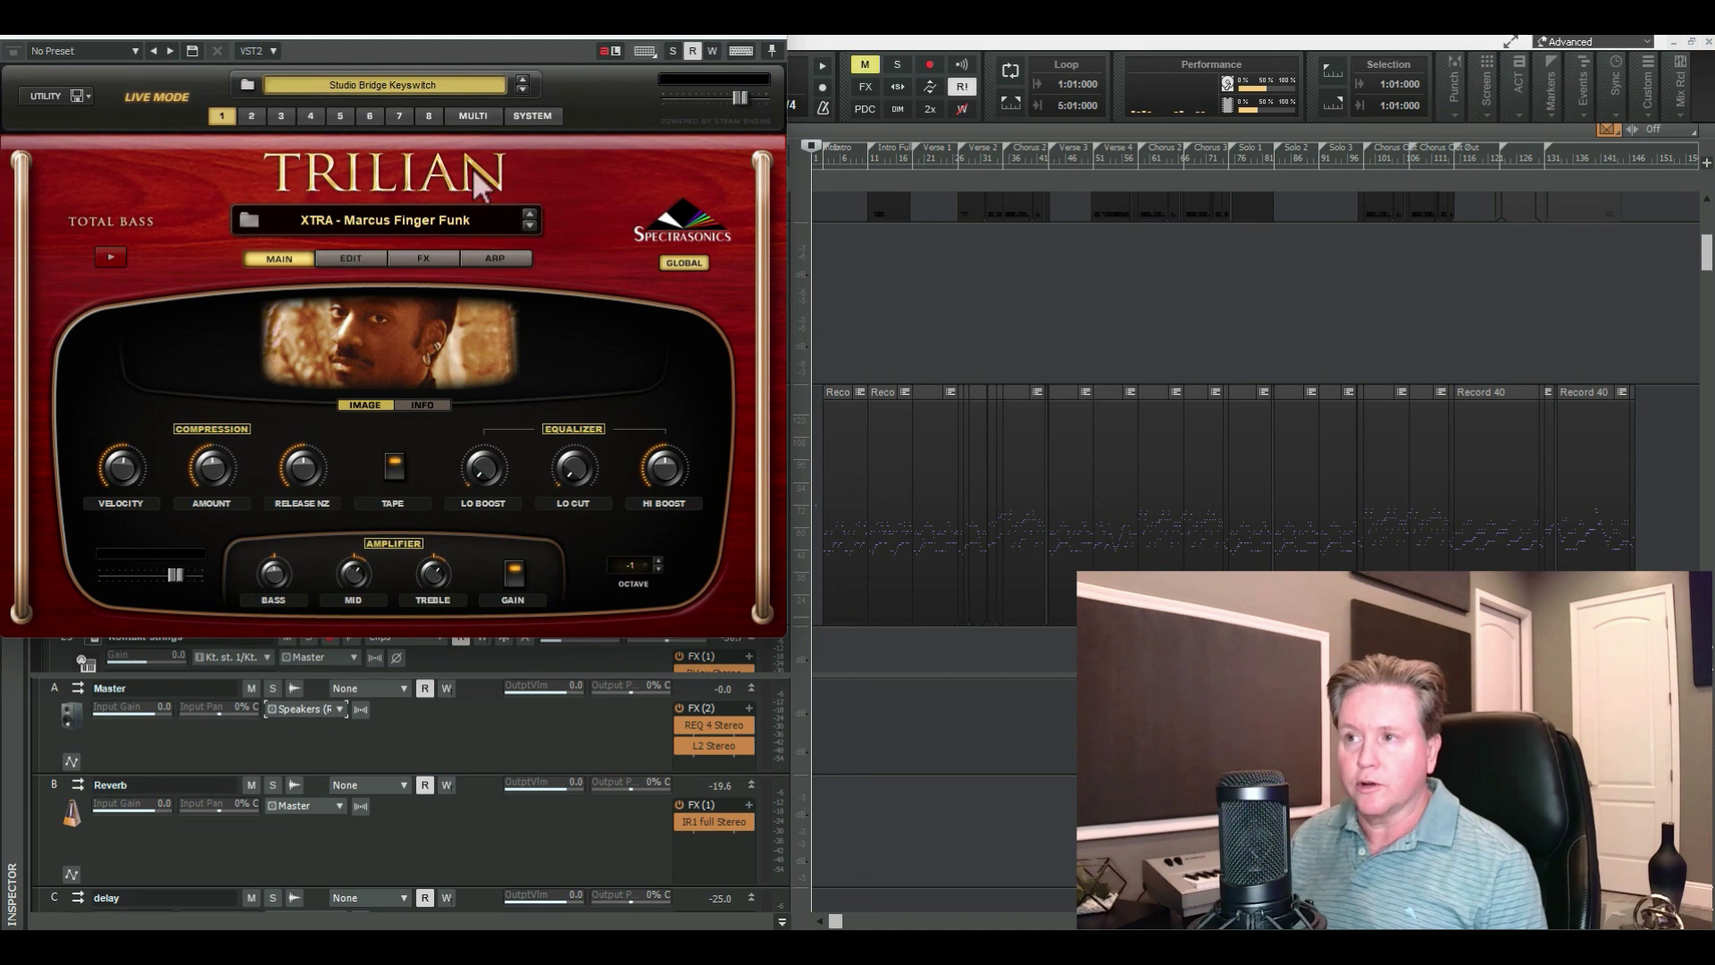
{"action": "left_click", "coordinate": [774, 43]}
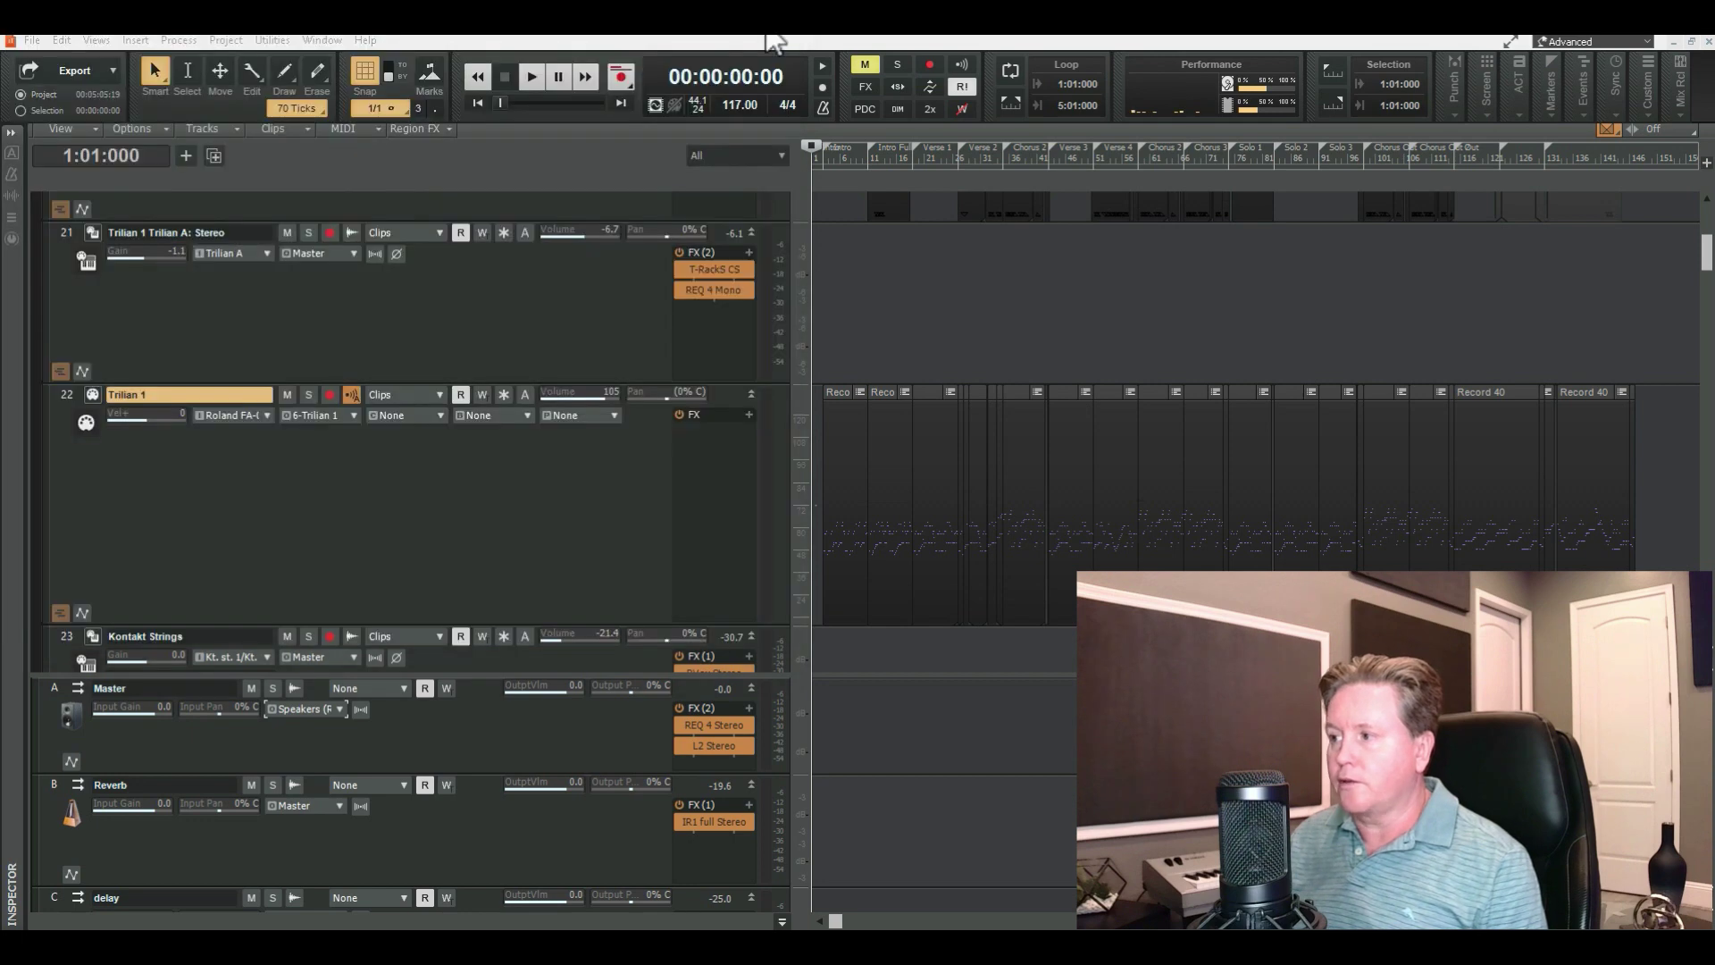
- Audition the soloed Trilian tracks from bar 3, then unsolo and mute tracks 21 and 22
{"action": "left_click", "coordinate": [830, 336]}
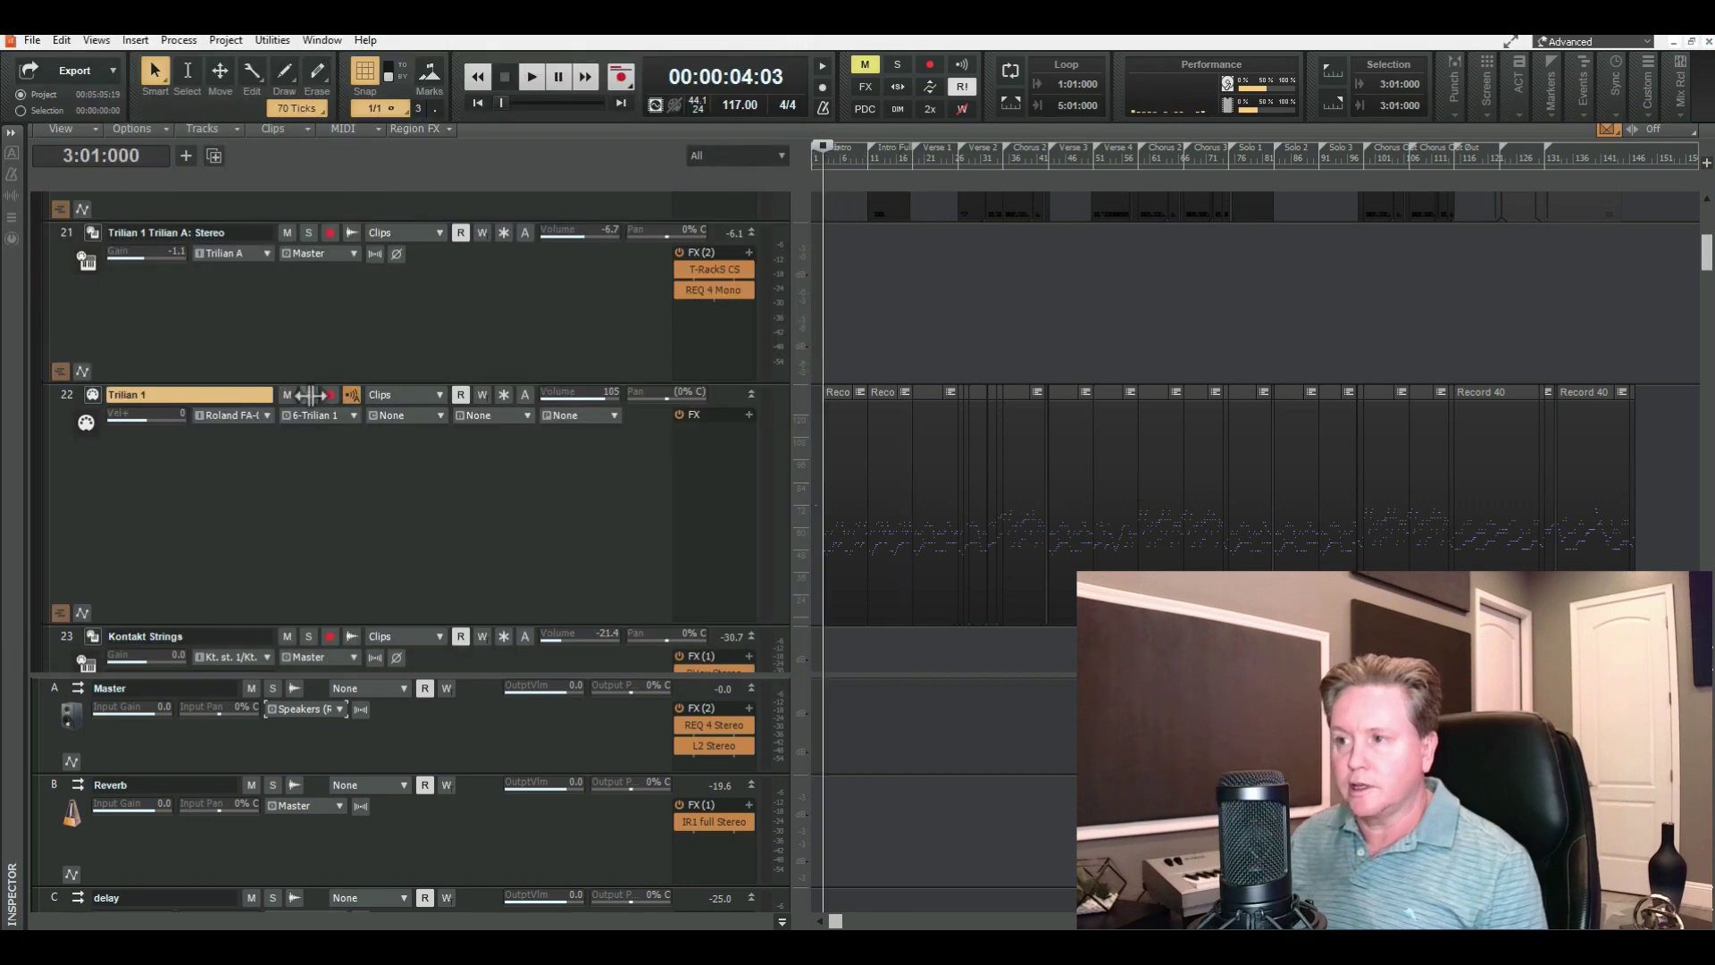
{"action": "left_click", "coordinate": [308, 394]}
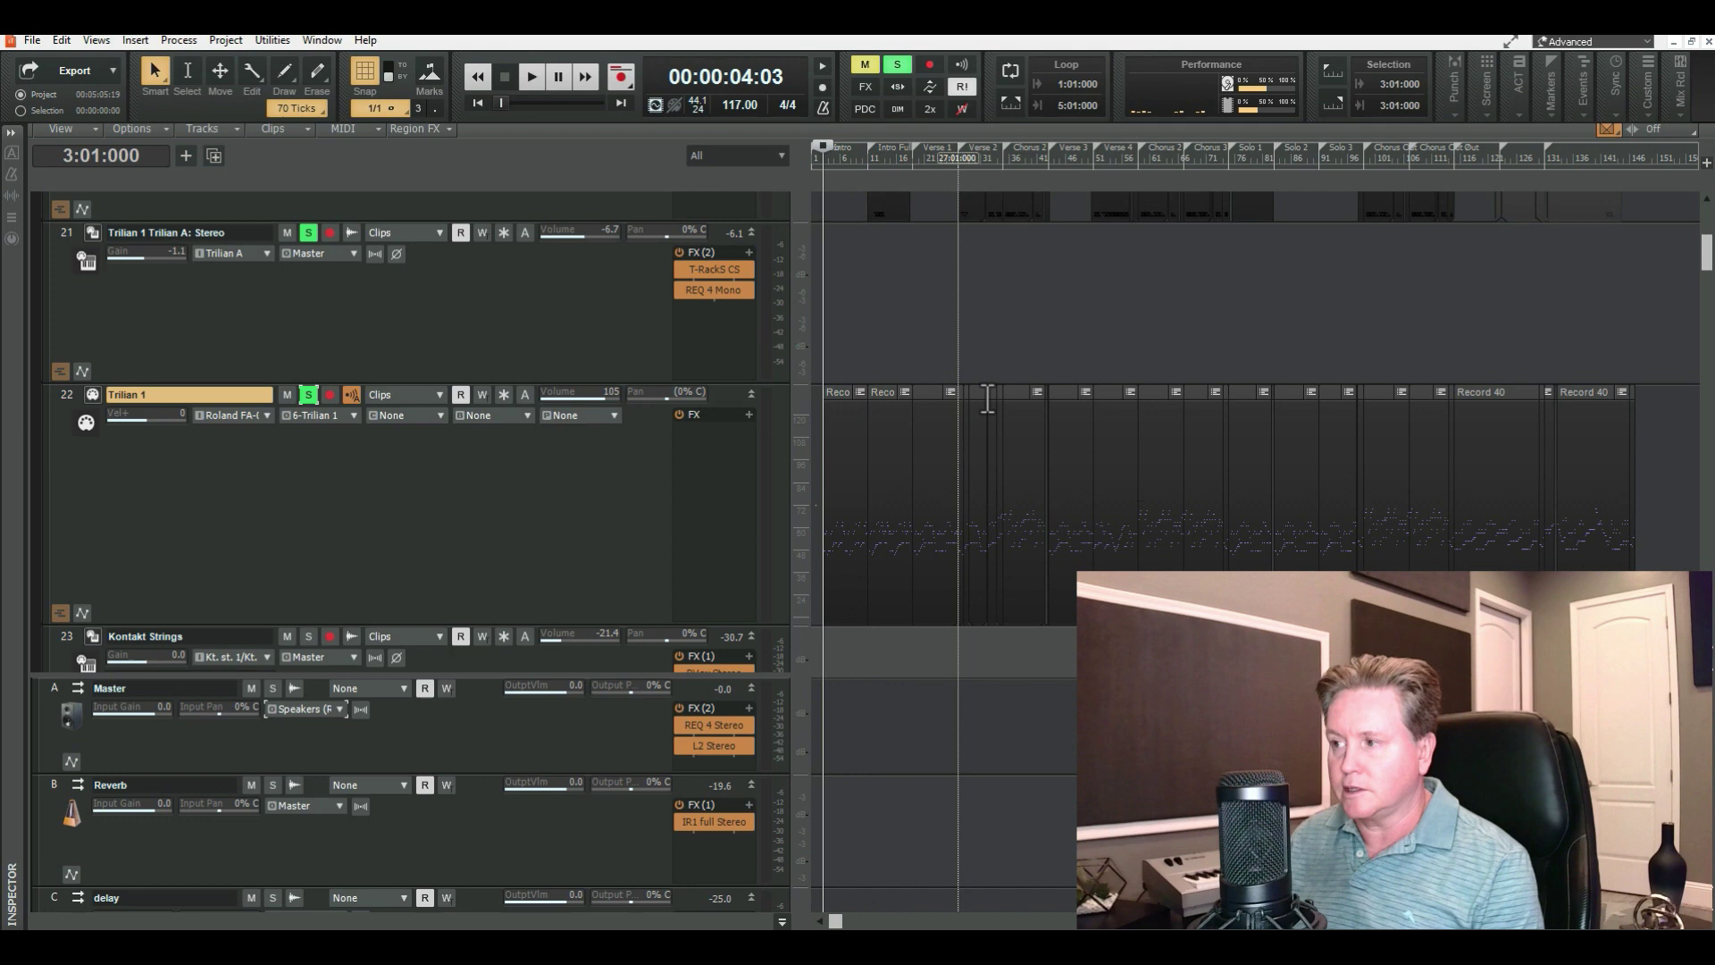
{"action": "key", "text": "space"}
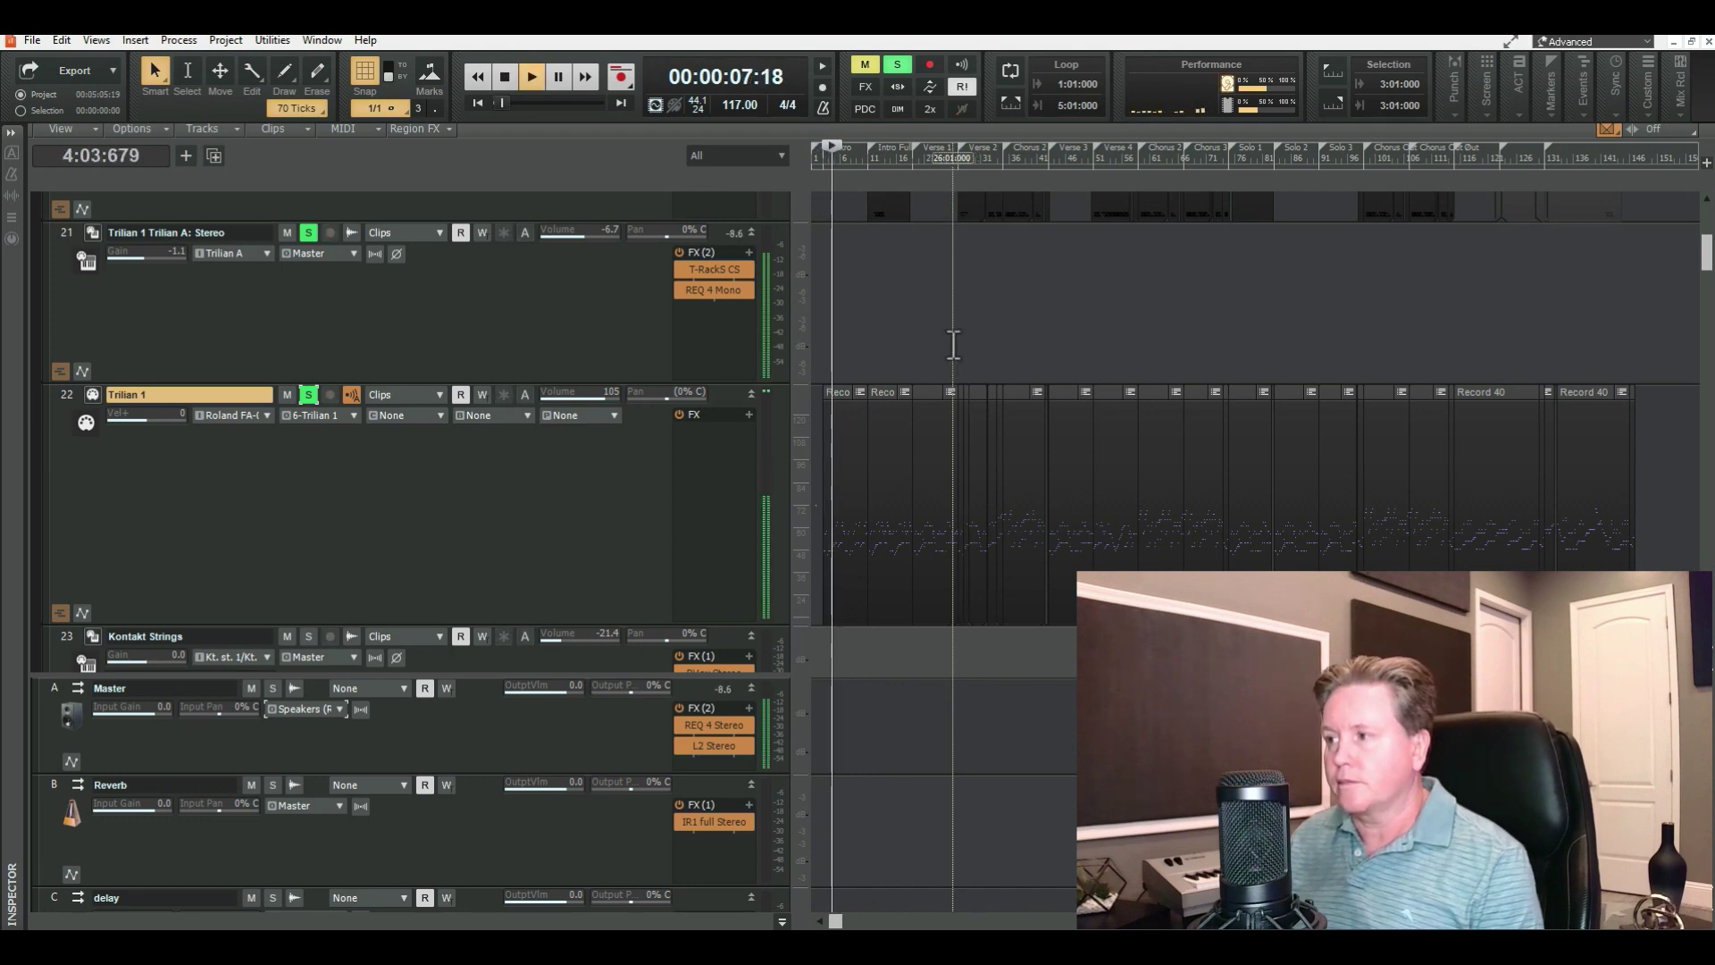
{"action": "key", "text": "space"}
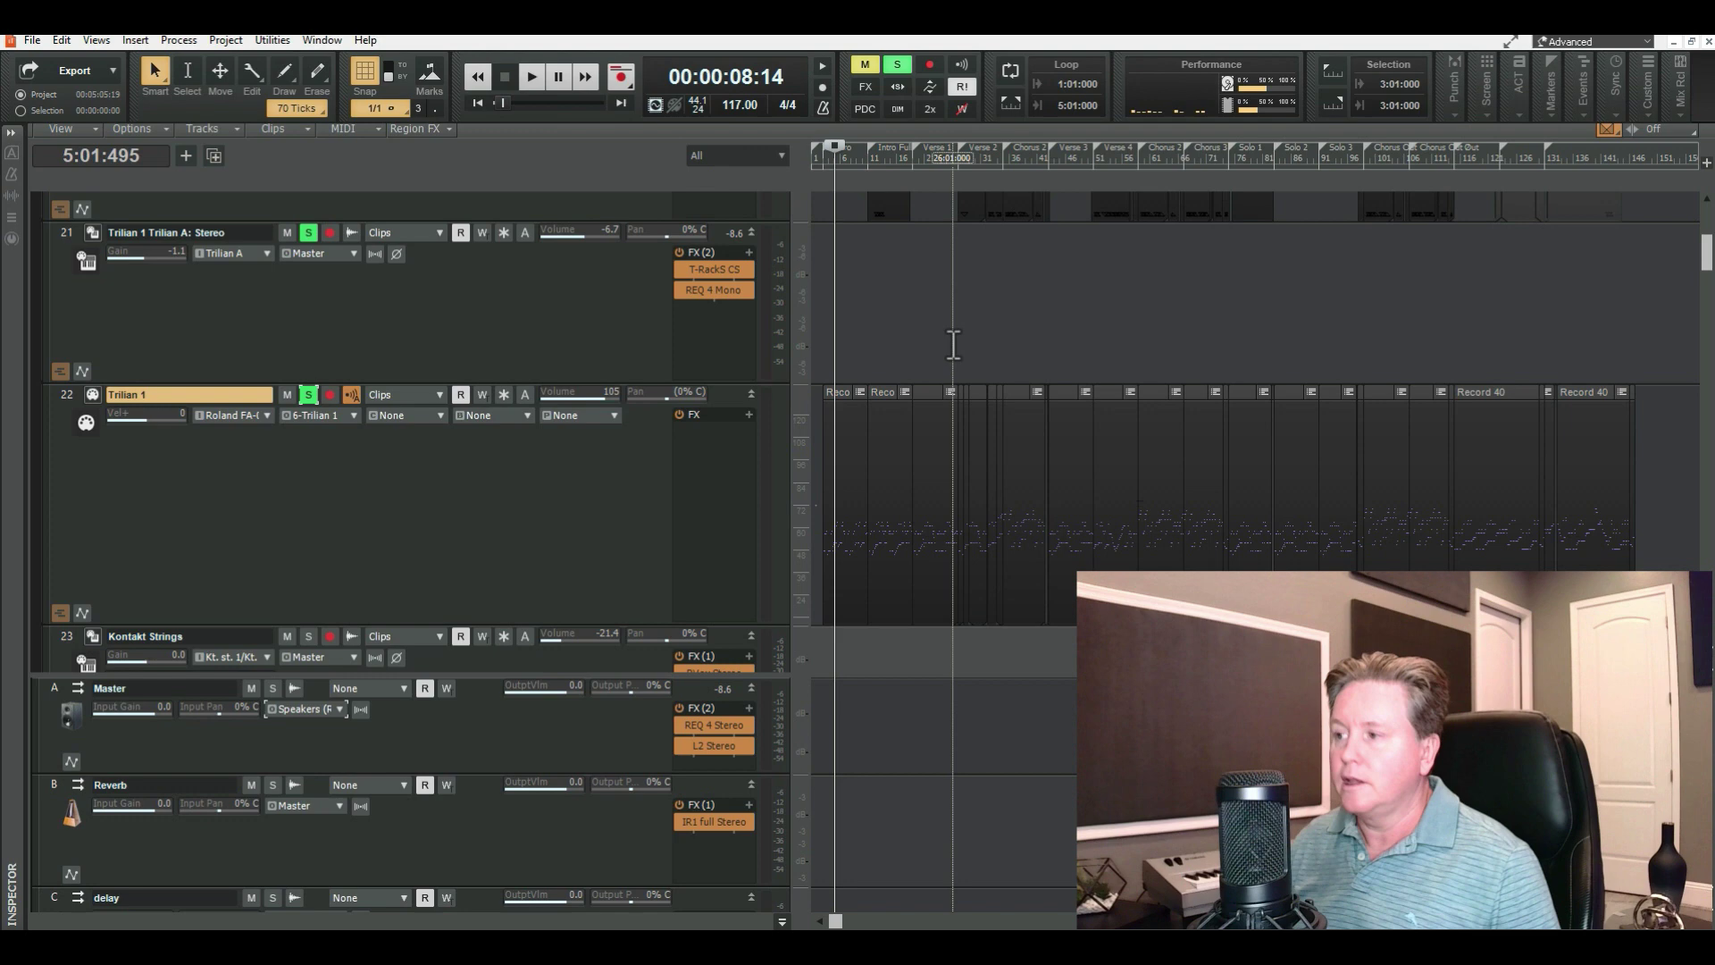
{"action": "left_click", "coordinate": [305, 394]}
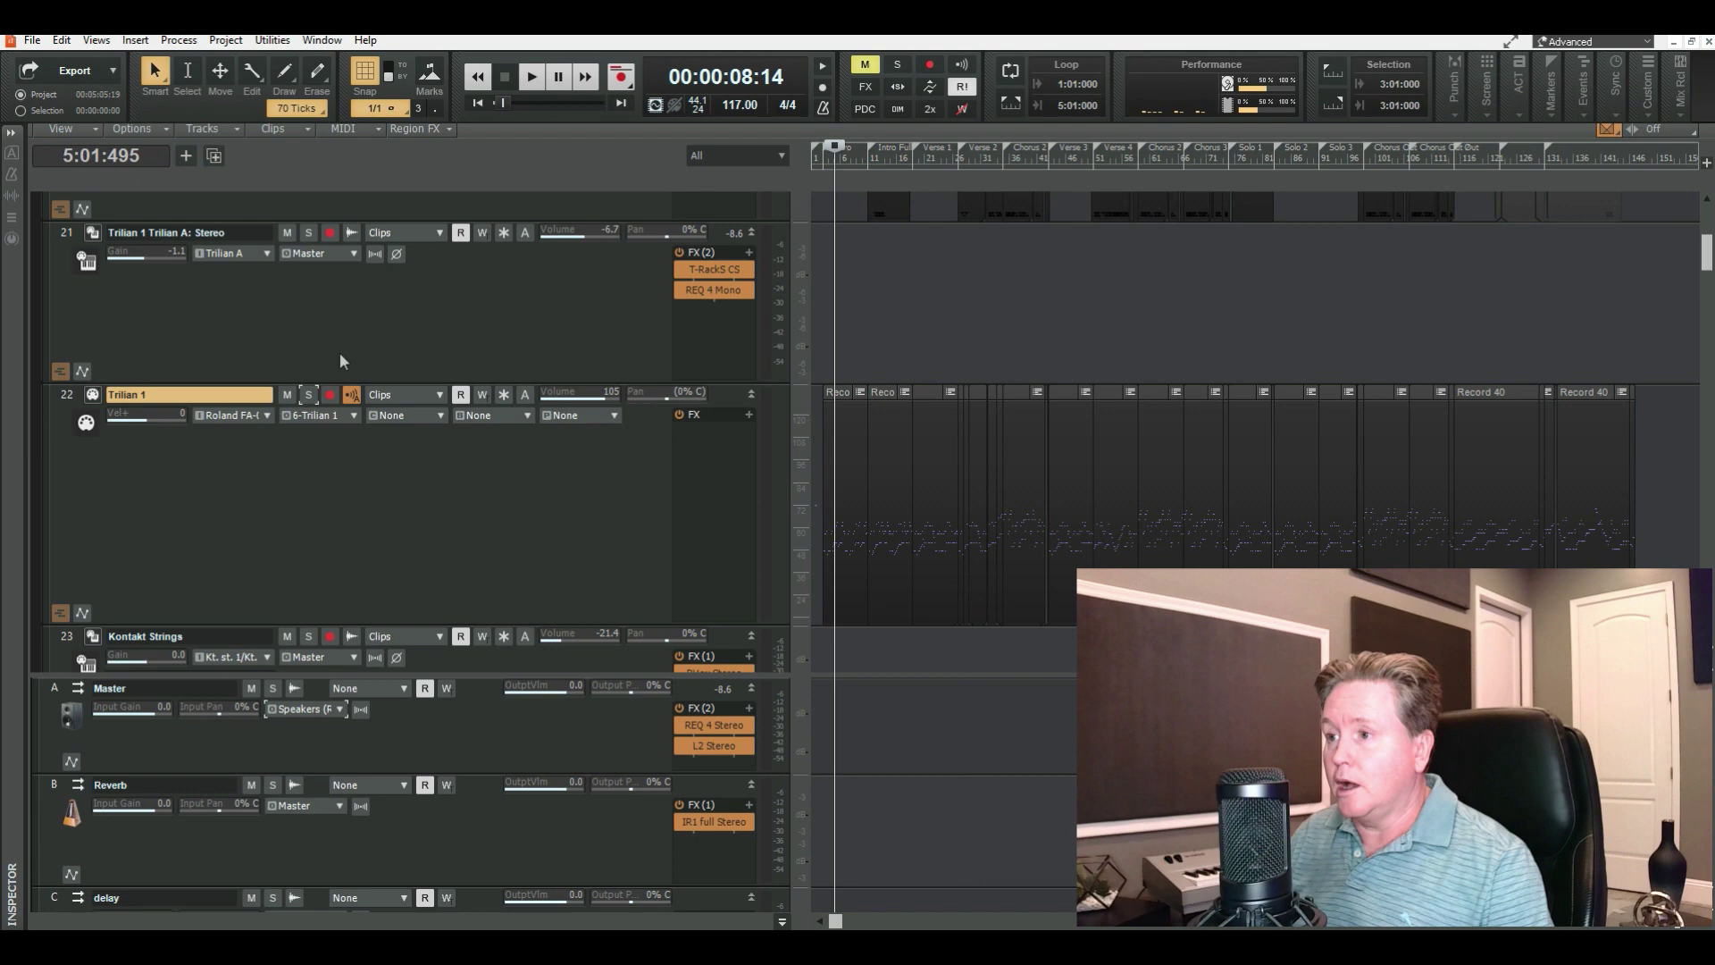
{"action": "left_click", "coordinate": [287, 232]}
{"action": "left_click", "coordinate": [287, 394]}
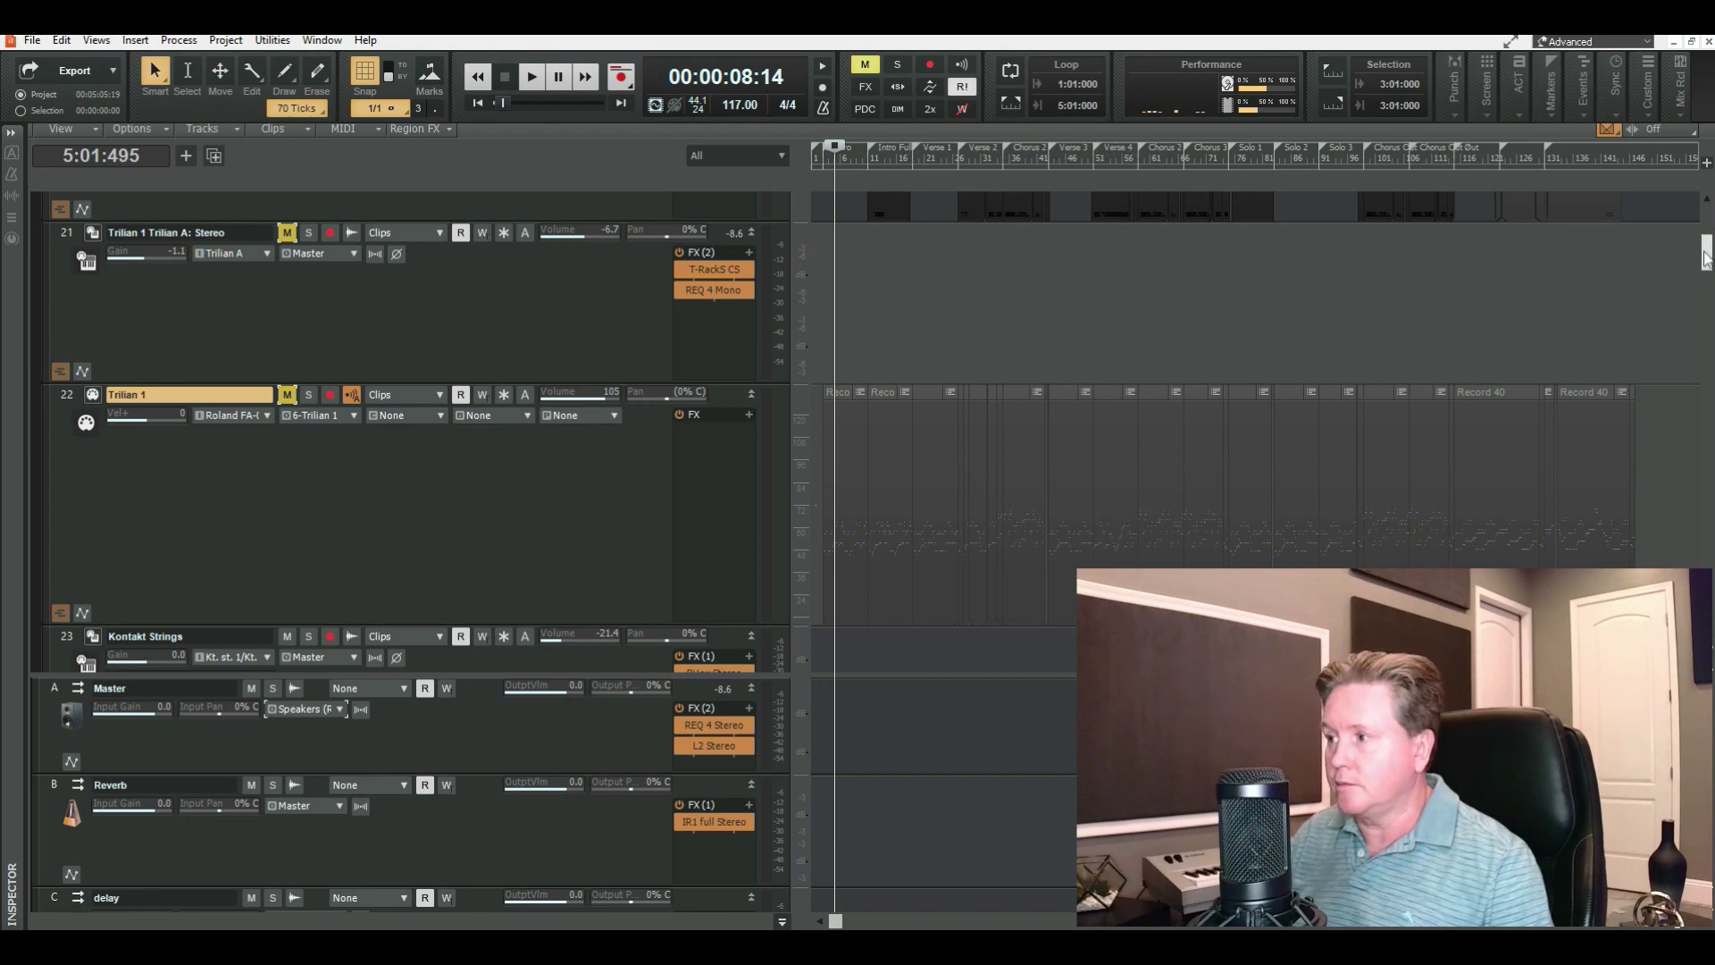
- Select all tracks and bounce the Entire Mix to a new track 60
{"action": "left_click_drag", "start_coordinate": [1707, 255], "coordinate": [1706, 204]}
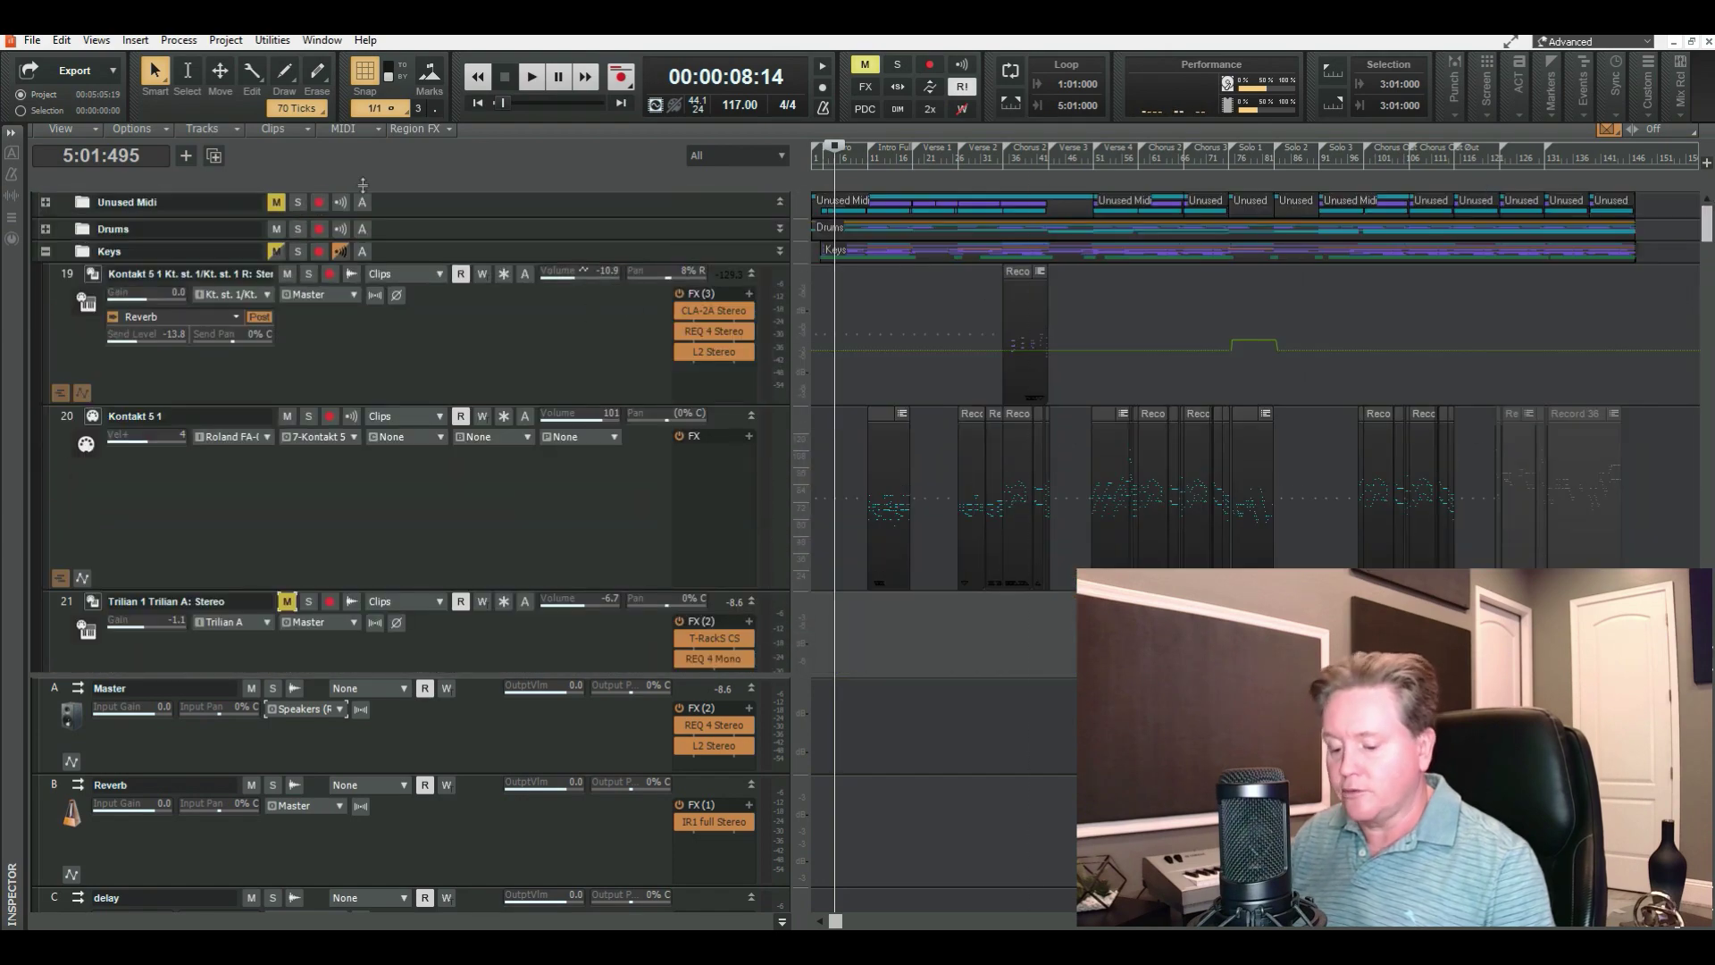
{"action": "key", "text": "ctrl+a"}
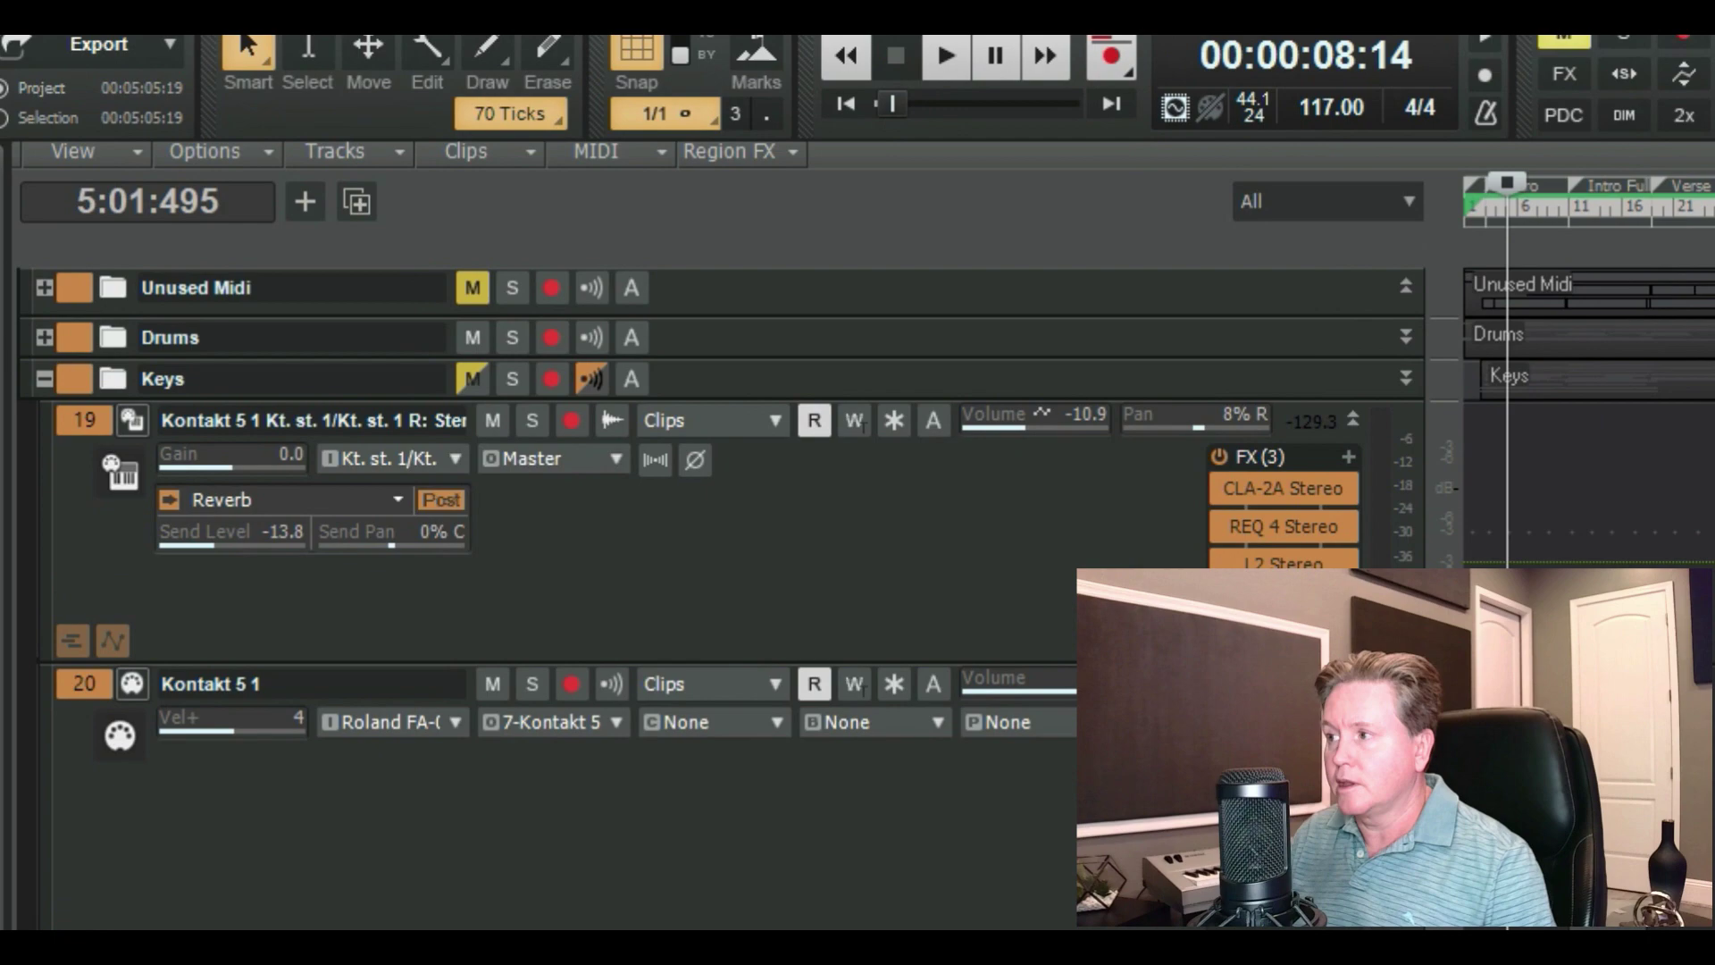
{"action": "left_click", "coordinate": [352, 149]}
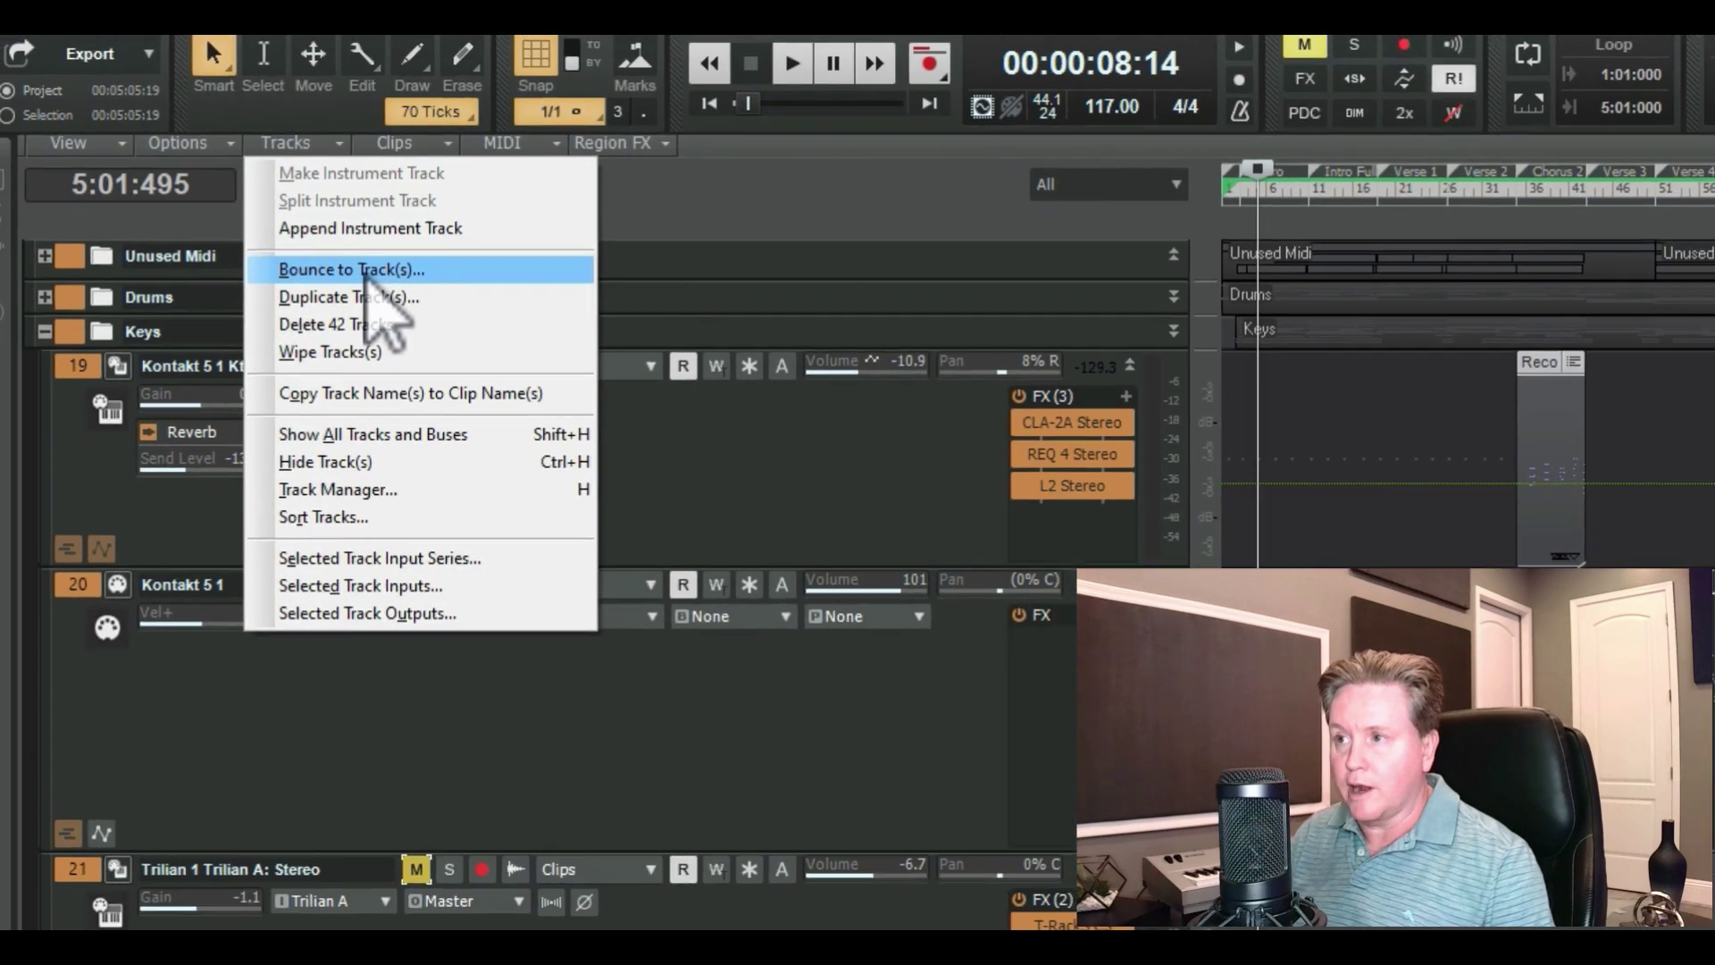
{"action": "left_click", "coordinate": [366, 271]}
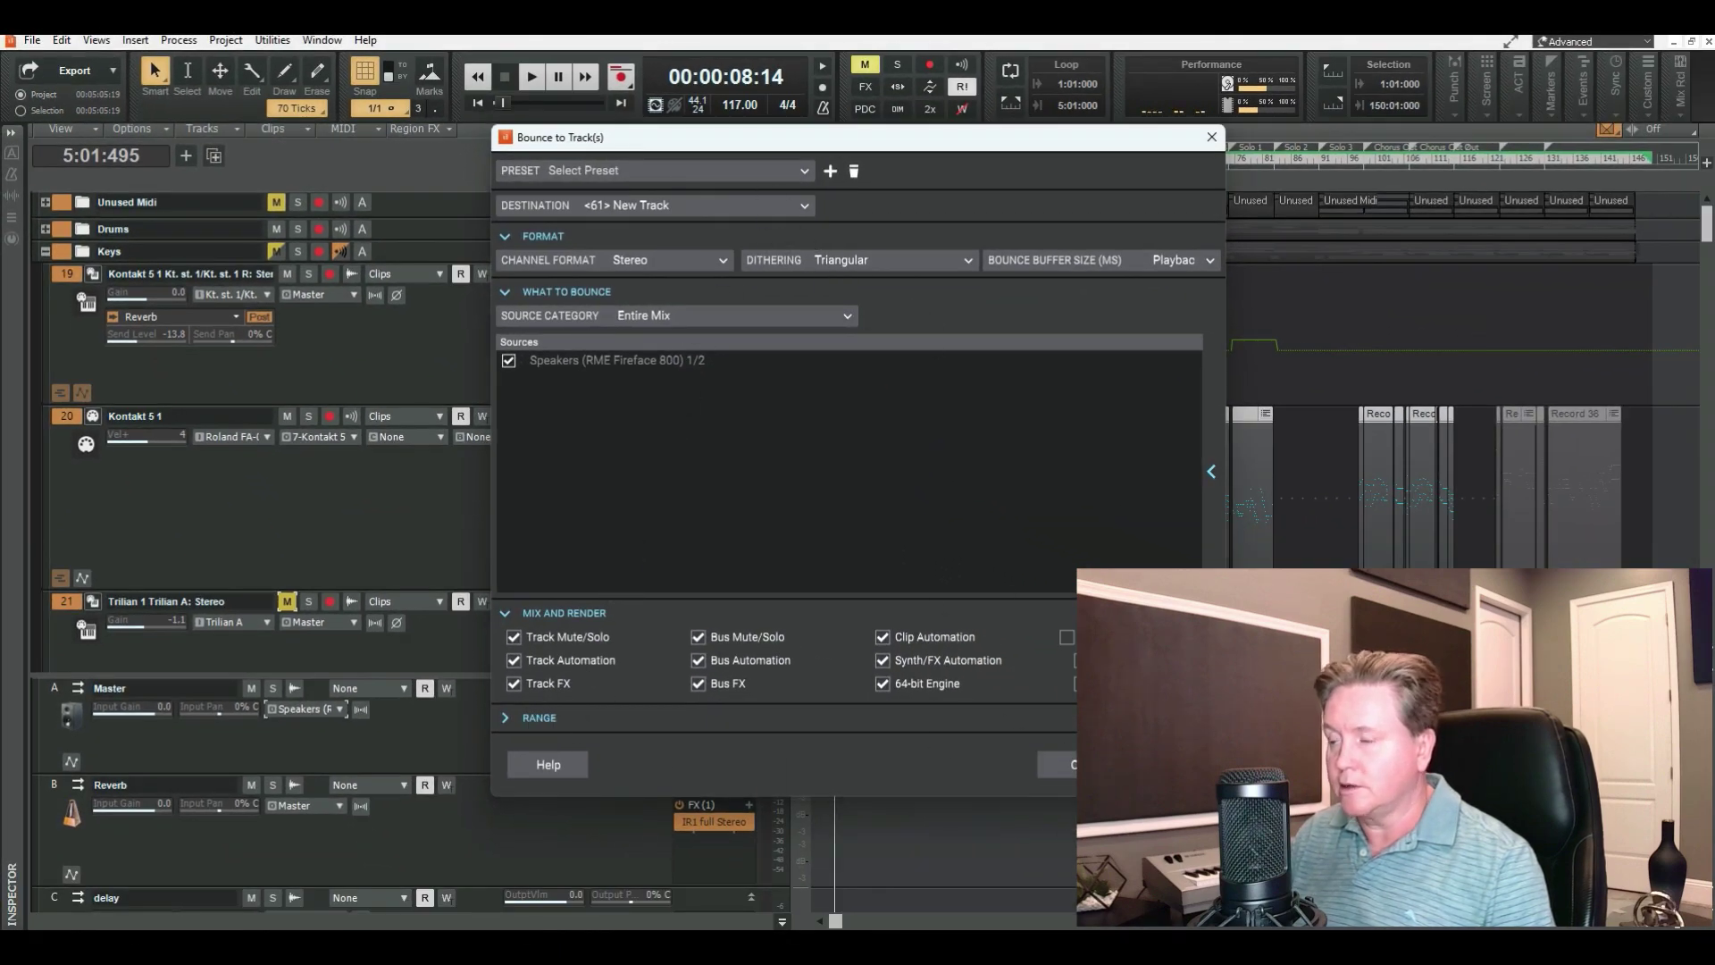
{"action": "key", "text": "Escape"}
{"action": "scroll", "coordinate": [965, 441], "scroll_direction": "down", "scroll_amount": 10}
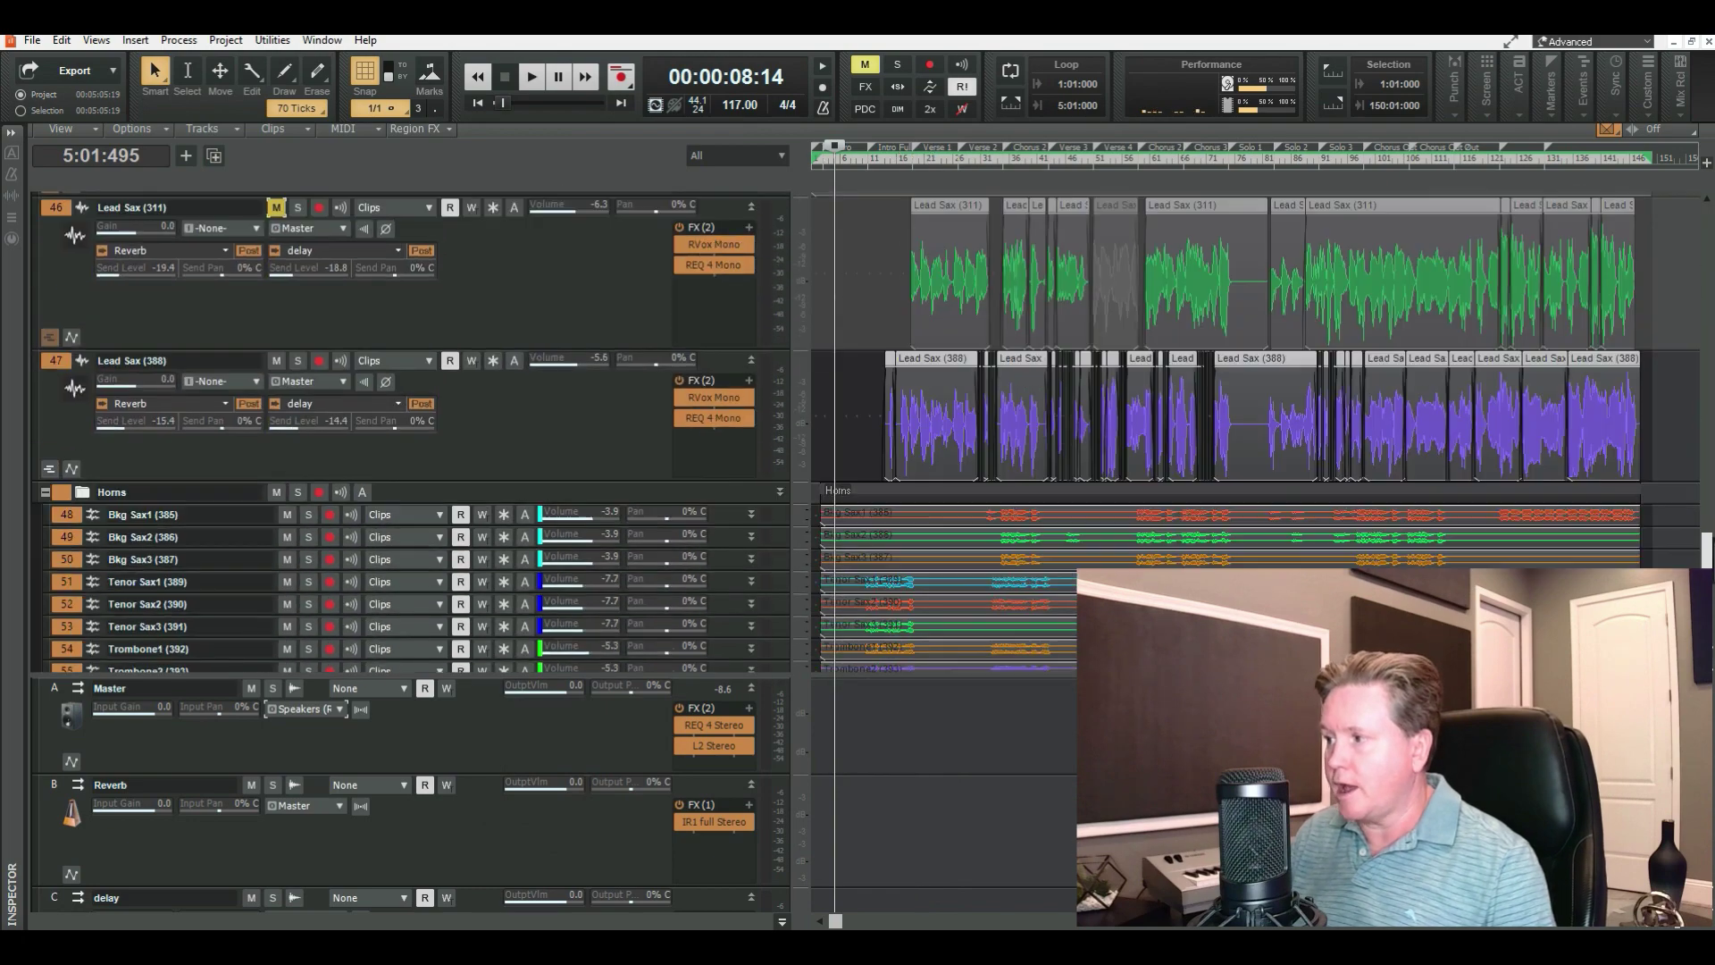
{"action": "scroll", "coordinate": [965, 432], "scroll_direction": "down", "scroll_amount": 5}
- Unmute the bounced mix track 60 and save the project
{"action": "left_click", "coordinate": [996, 361]}
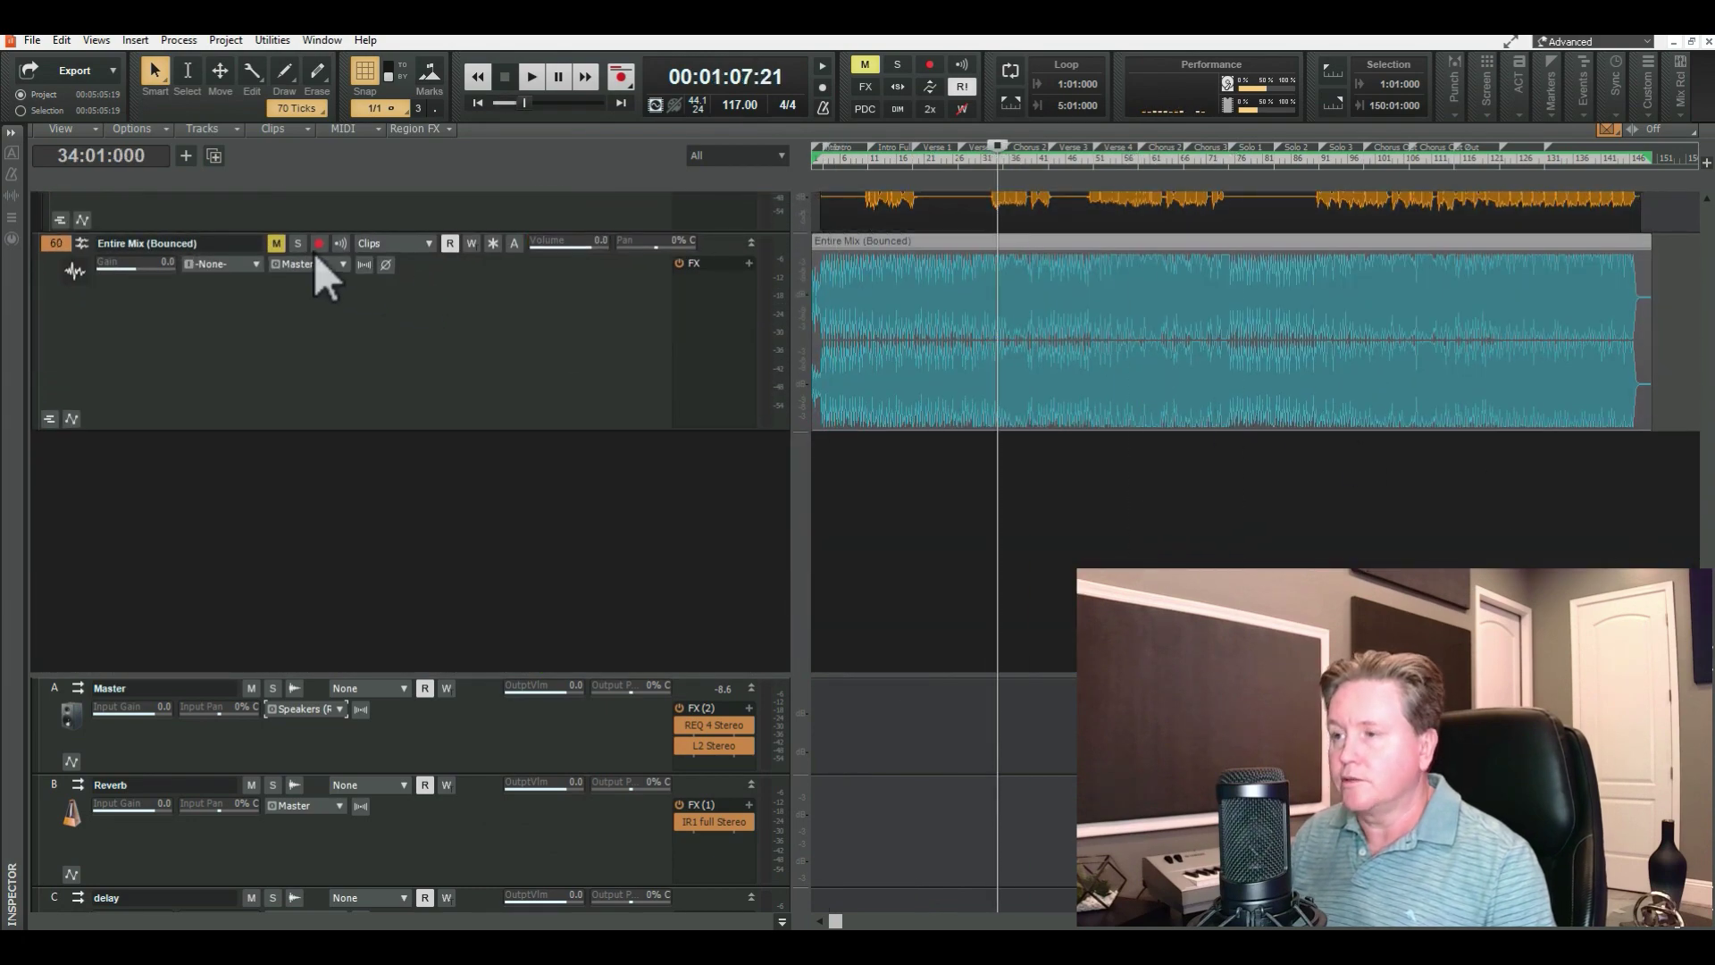
{"action": "left_click", "coordinate": [277, 245]}
{"action": "key", "text": "ctrl+s"}
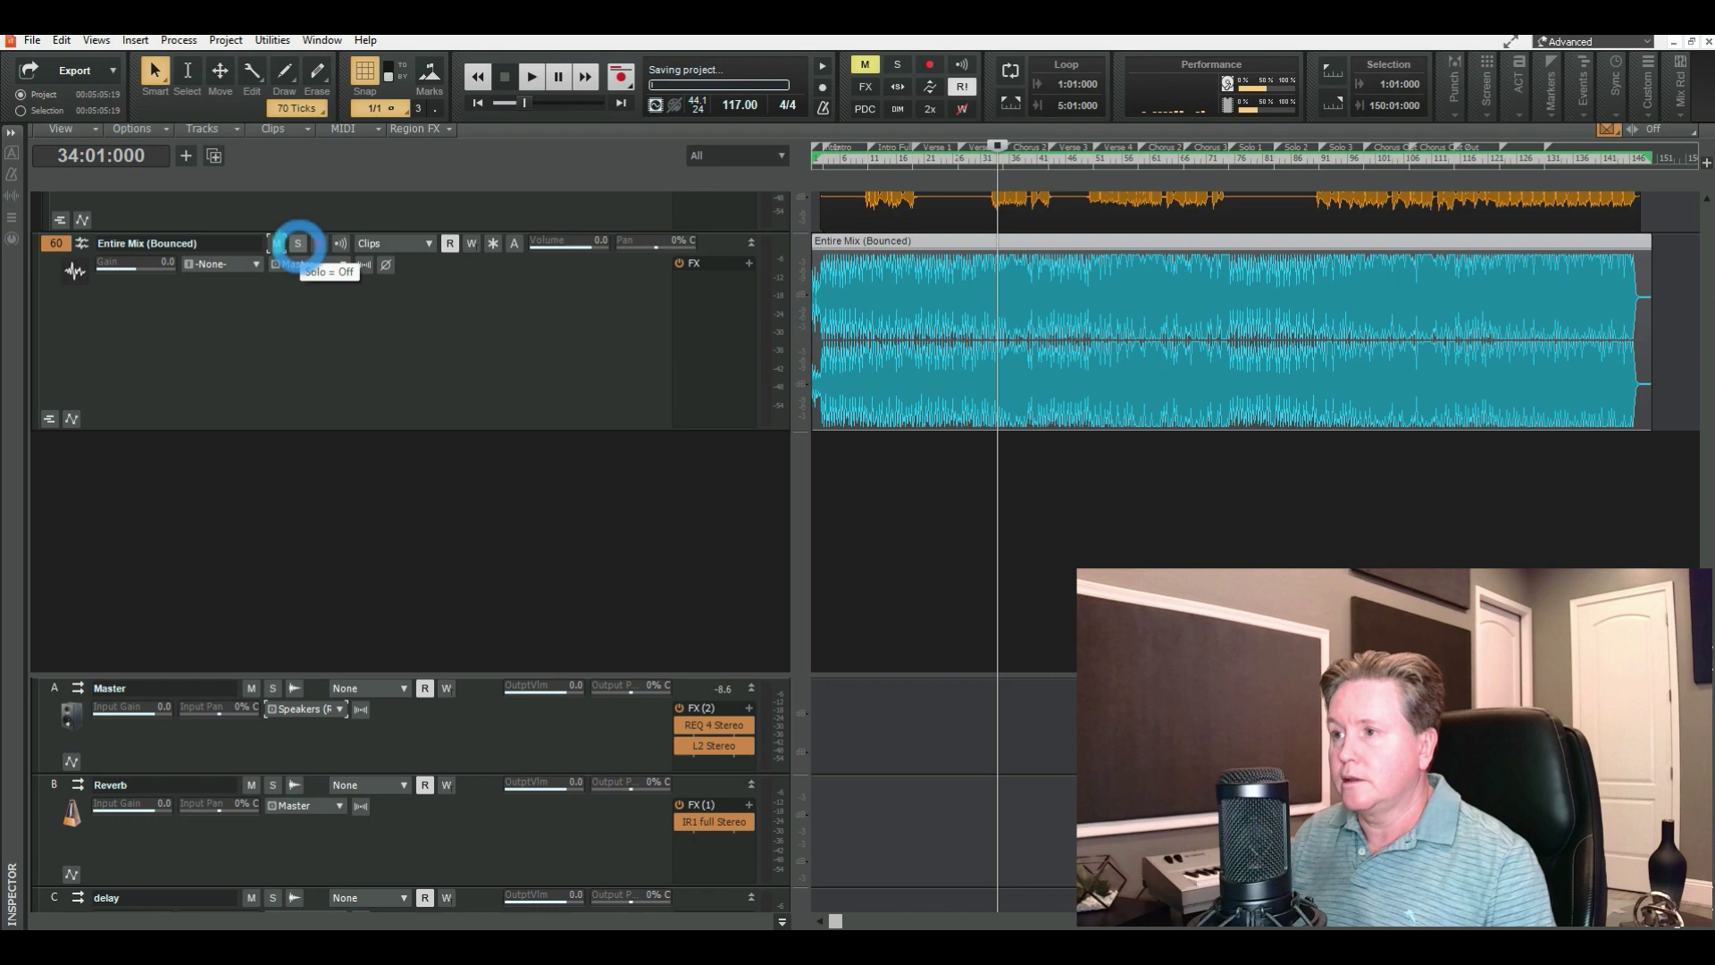
- Audition track 60 soloed from bar 2, then unsolo it
{"action": "left_click", "coordinate": [814, 466]}
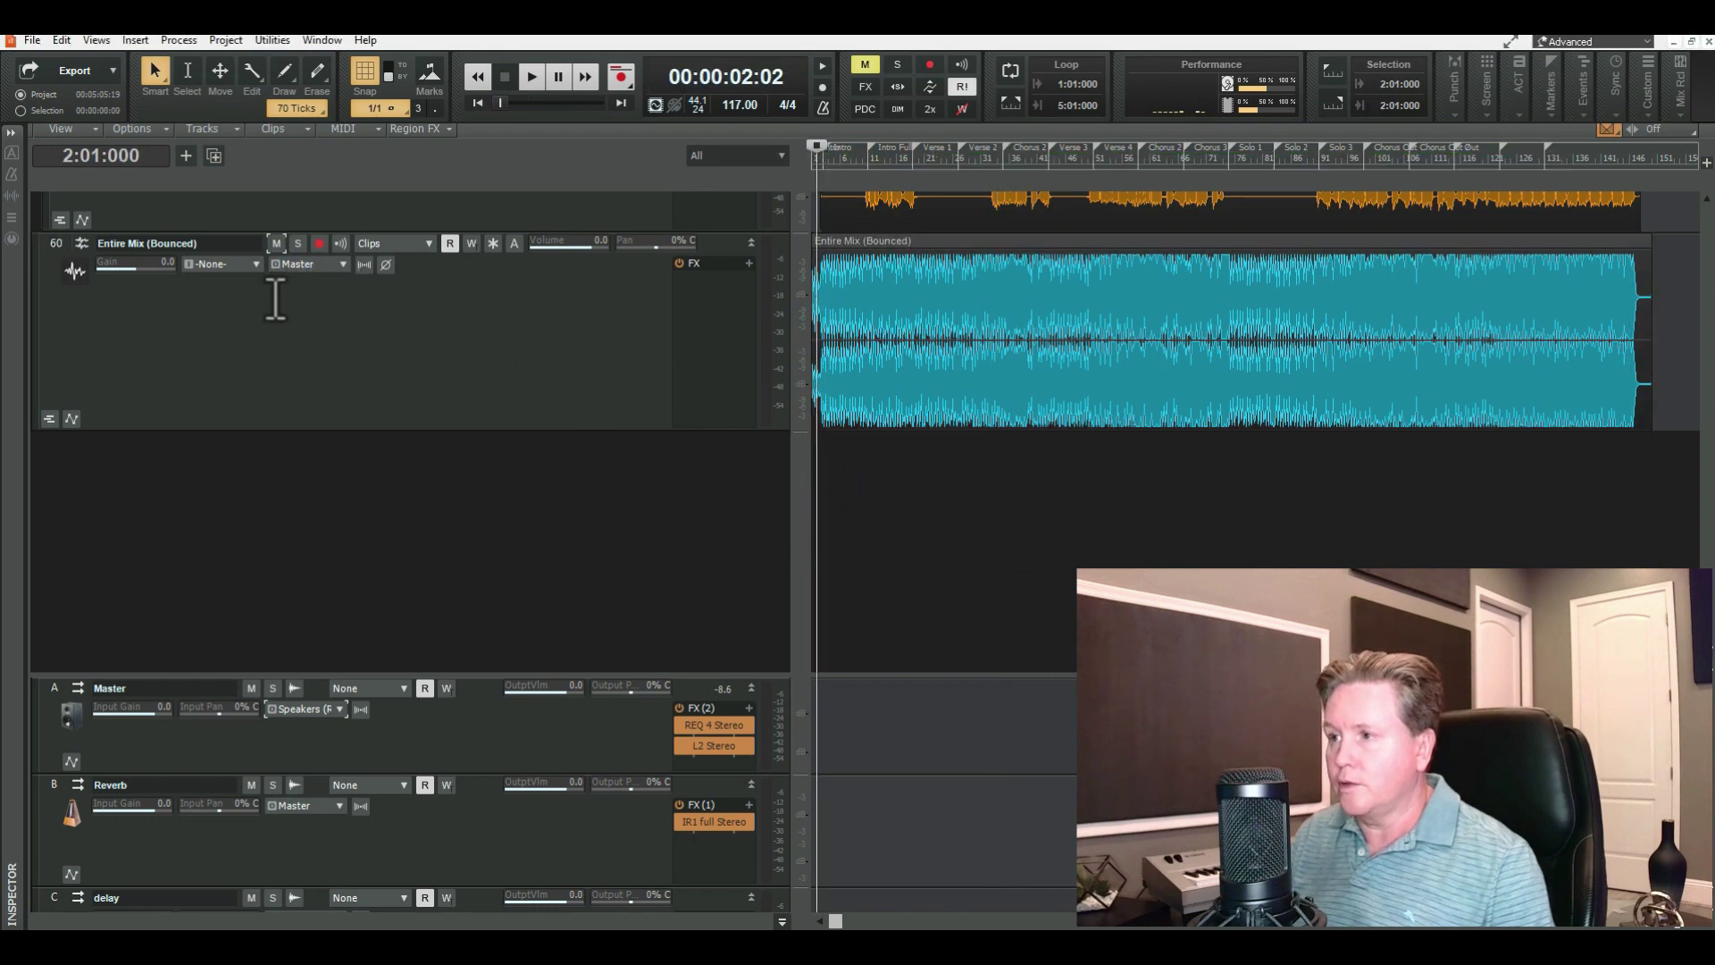
{"action": "left_click", "coordinate": [298, 245]}
{"action": "key", "text": "space"}
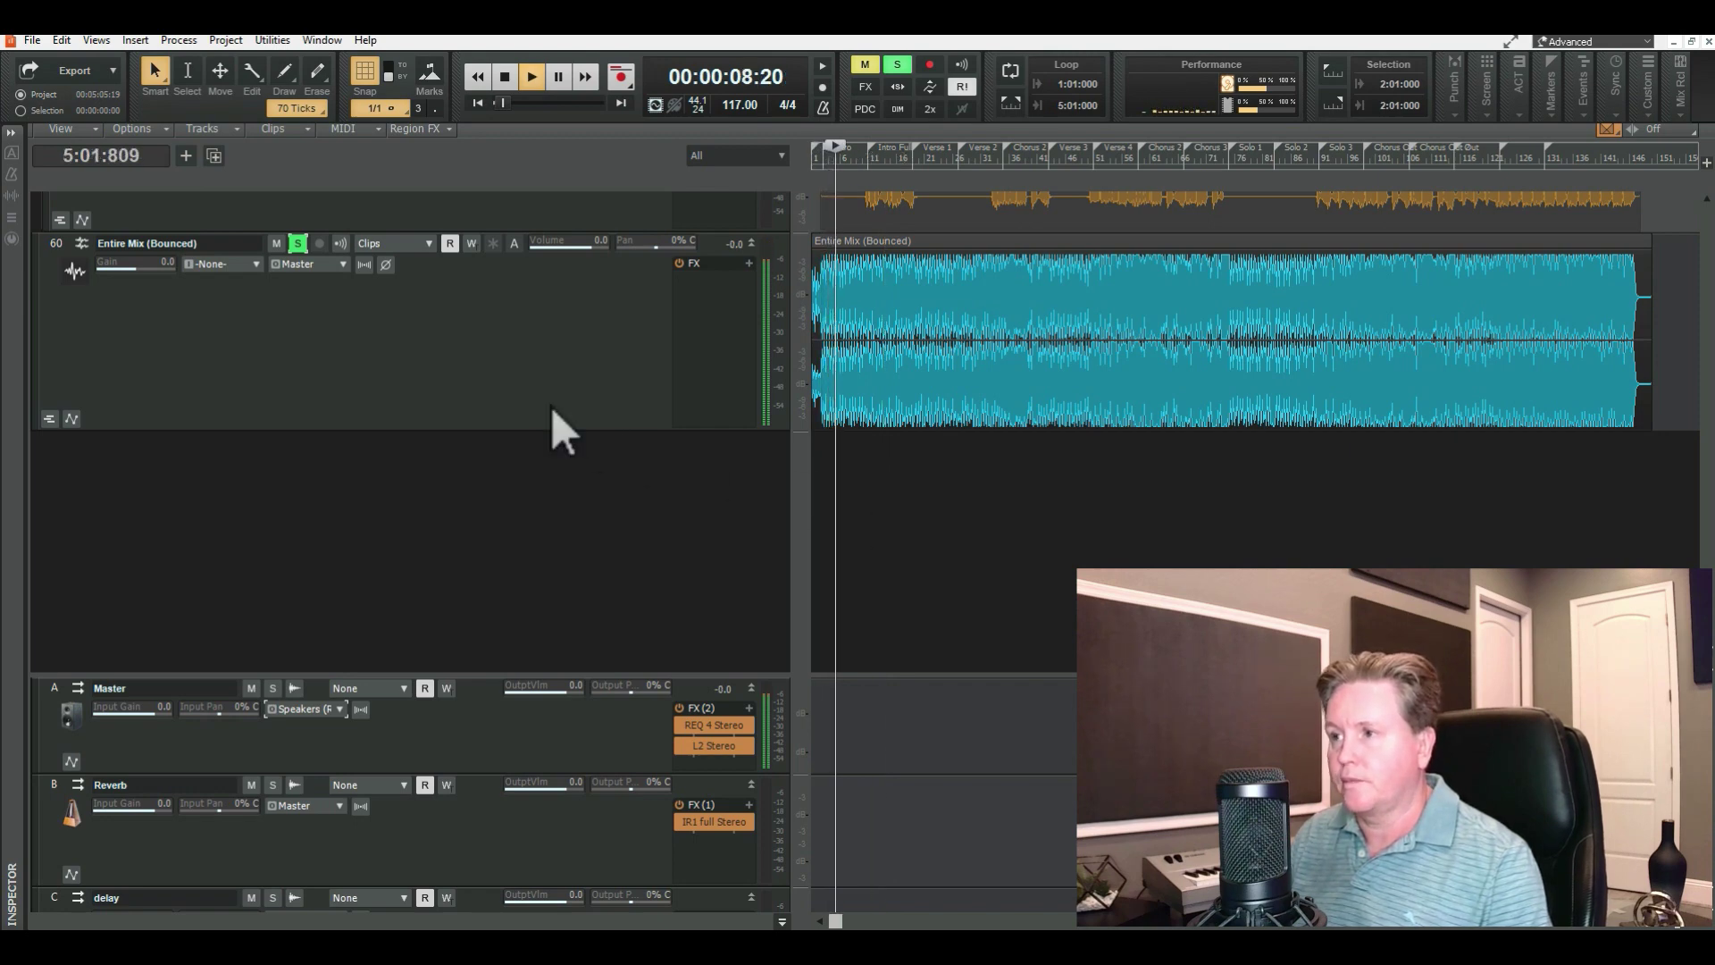
{"action": "key", "text": "space"}
{"action": "left_click", "coordinate": [319, 243]}
{"action": "left_click", "coordinate": [298, 243]}
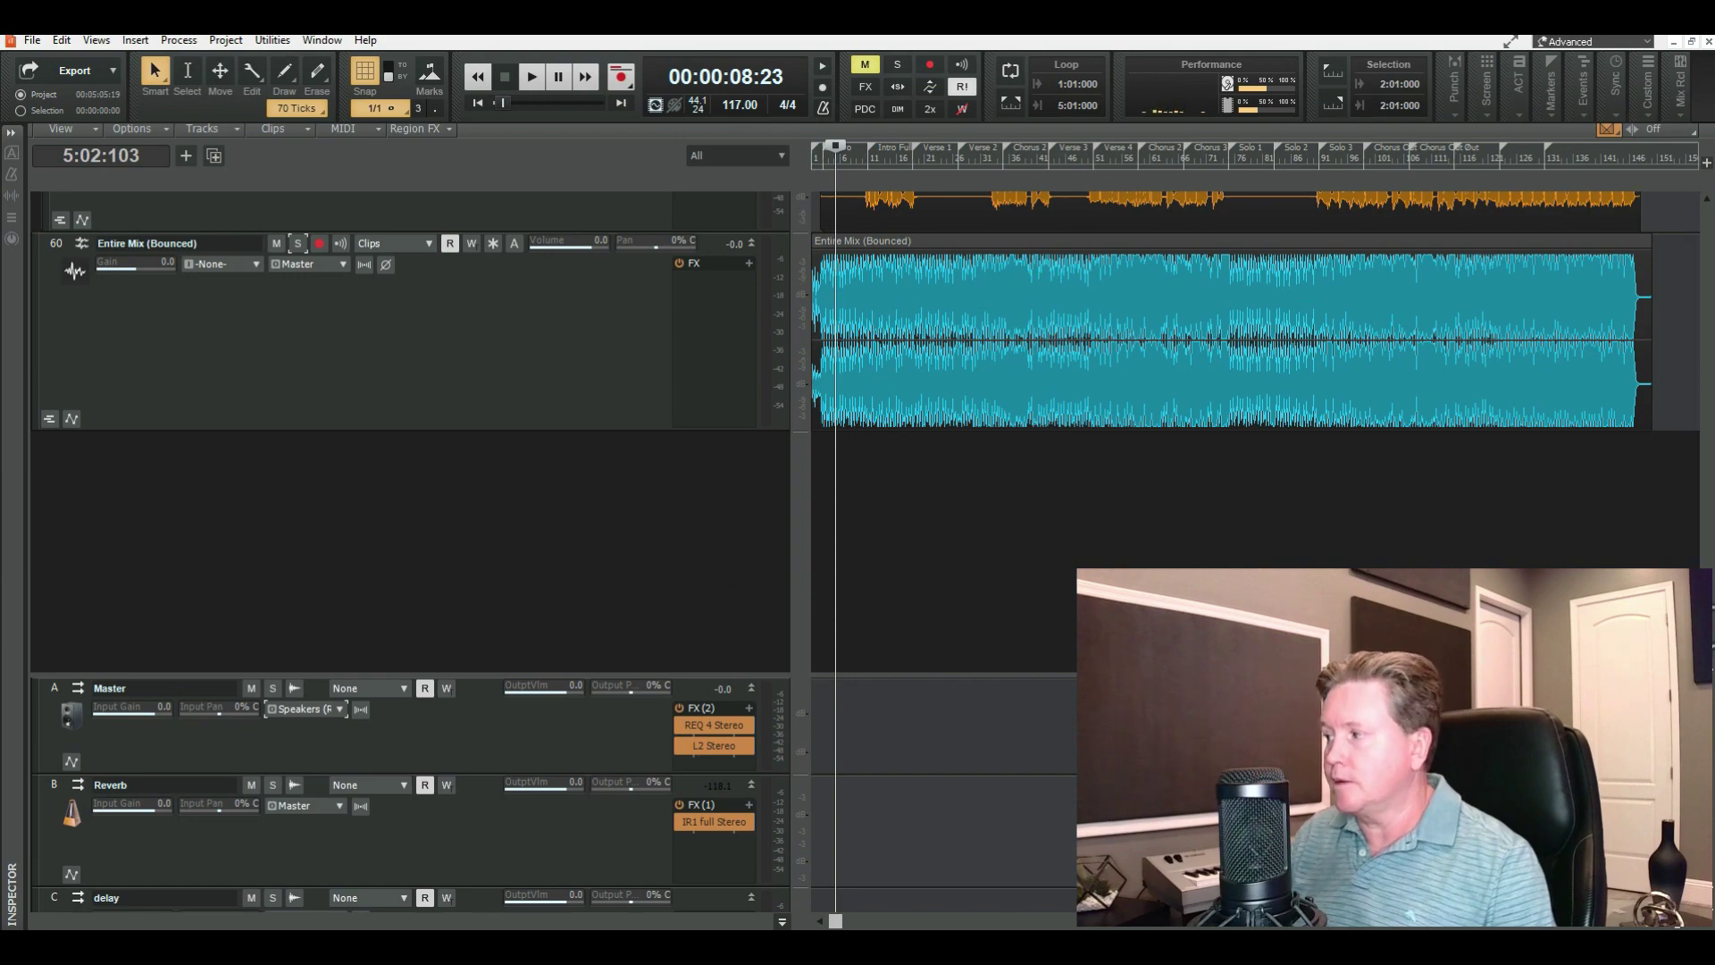
- Unmute and solo Trilian tracks 21 and 22
{"action": "left_click_drag", "start_coordinate": [1706, 643], "coordinate": [1706, 354]}
{"action": "scroll", "coordinate": [715, 508], "scroll_direction": "up", "scroll_amount": 10}
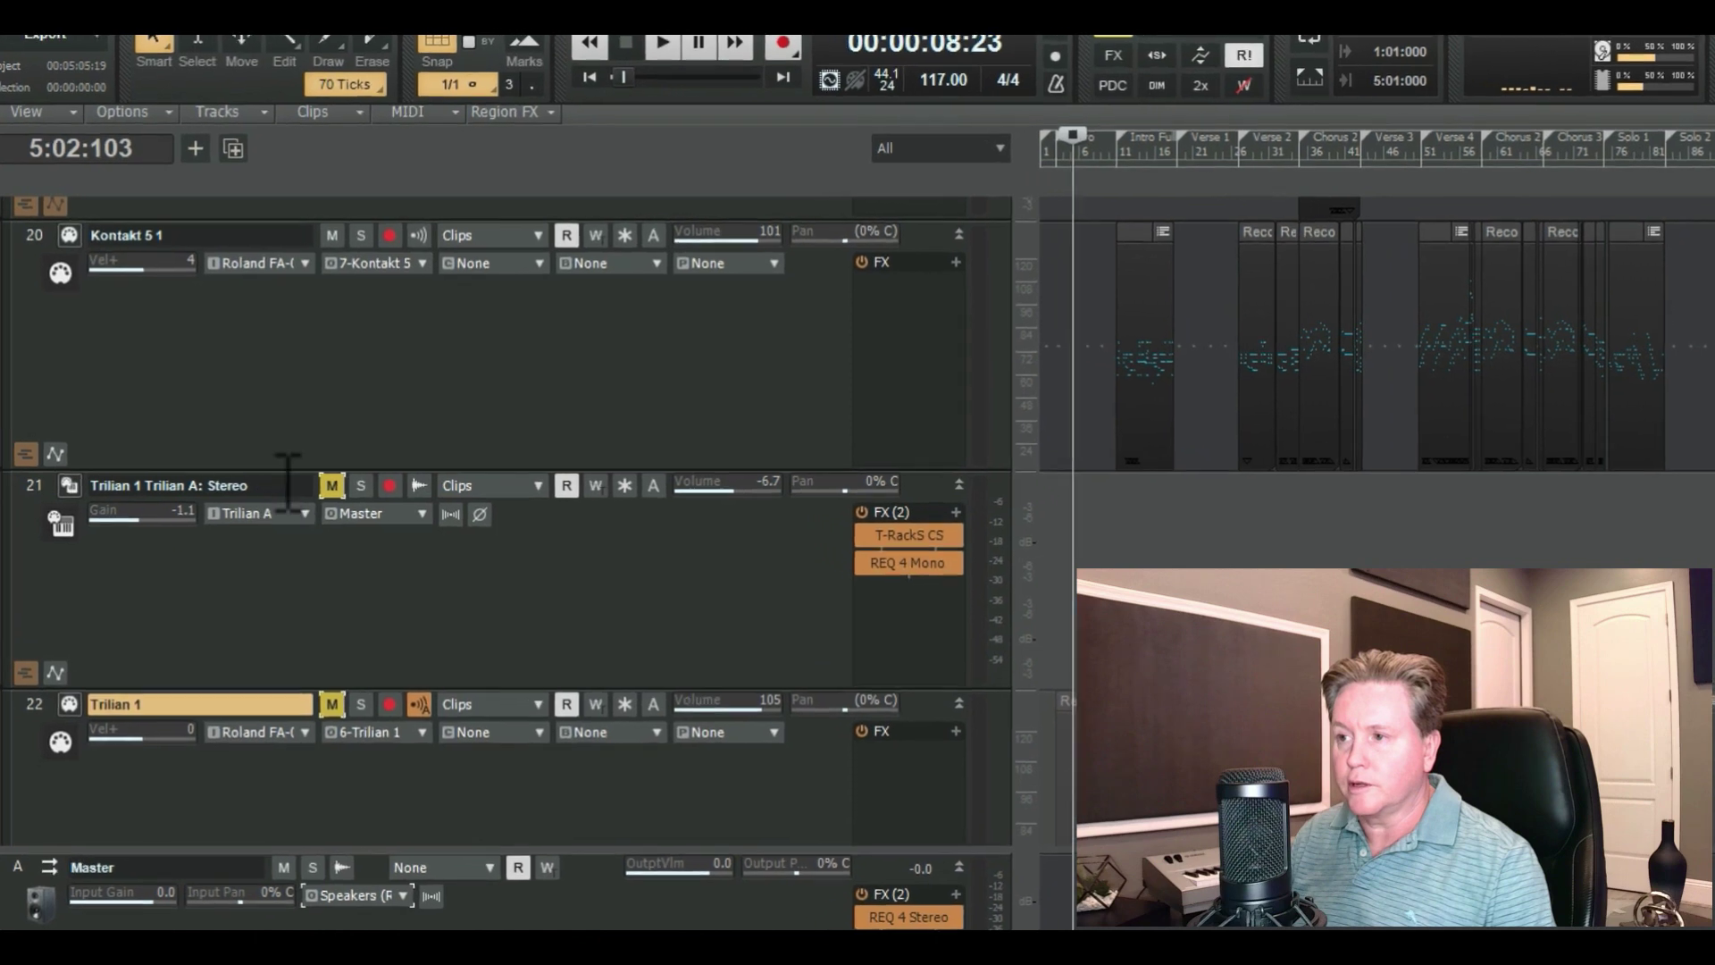
{"action": "left_click", "coordinate": [304, 436]}
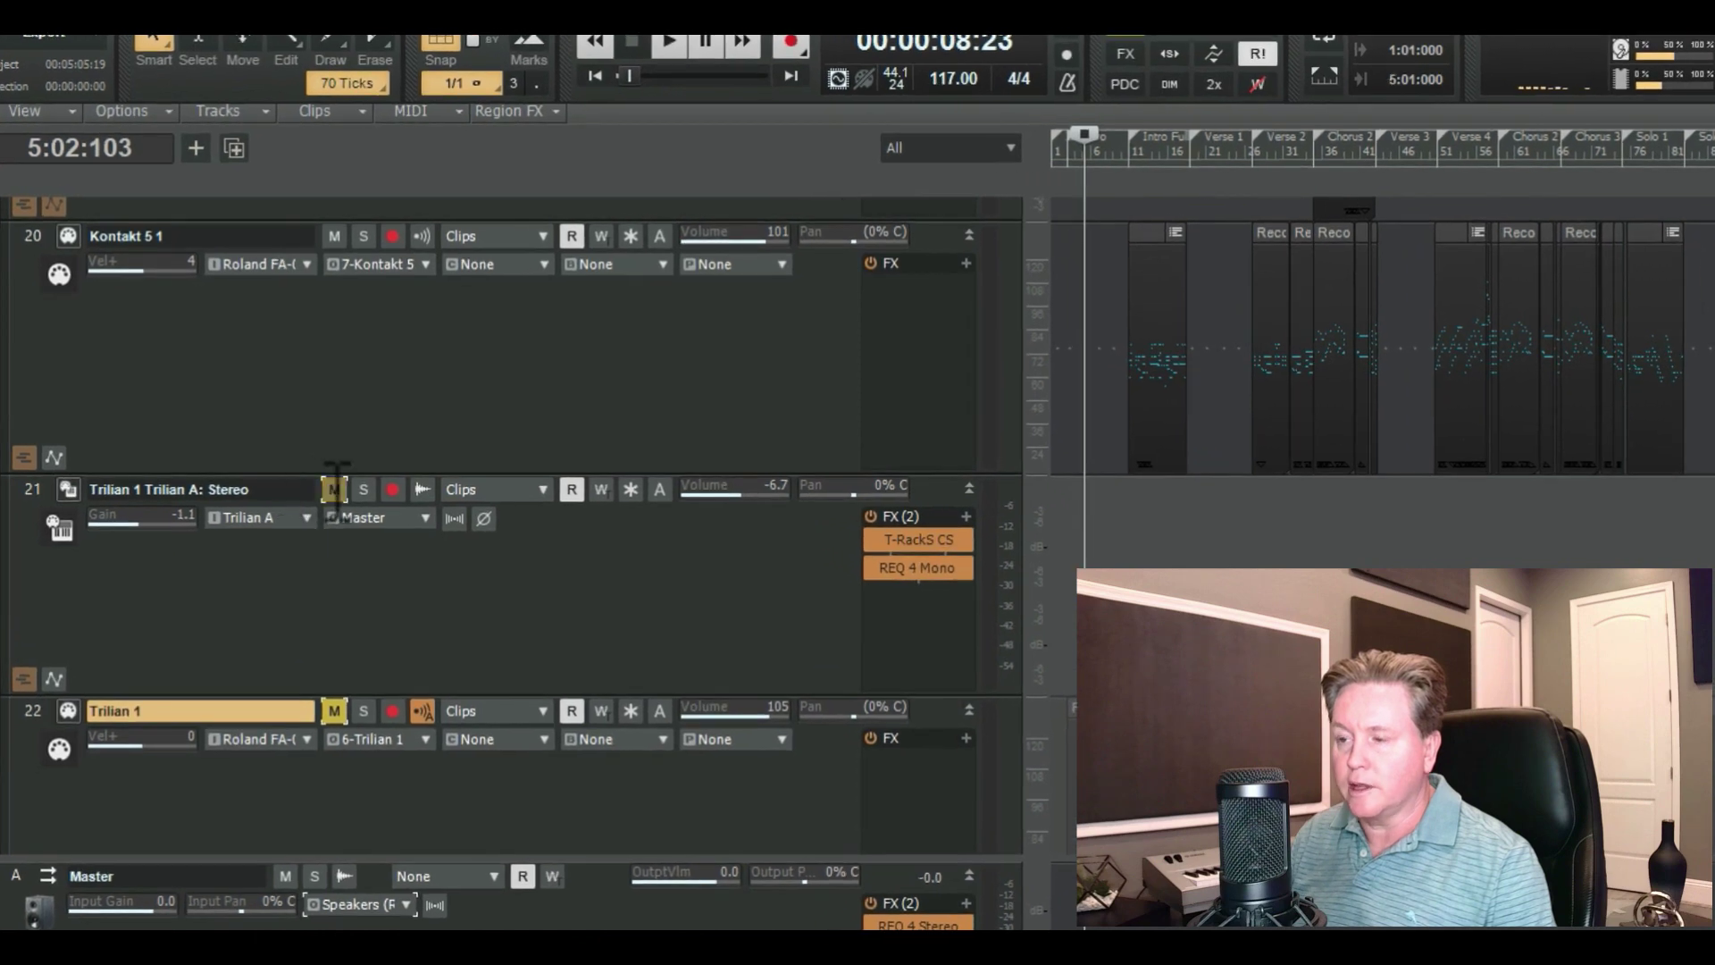
{"action": "left_click", "coordinate": [304, 620]}
{"action": "left_click", "coordinate": [363, 710]}
{"action": "left_click", "coordinate": [363, 488]}
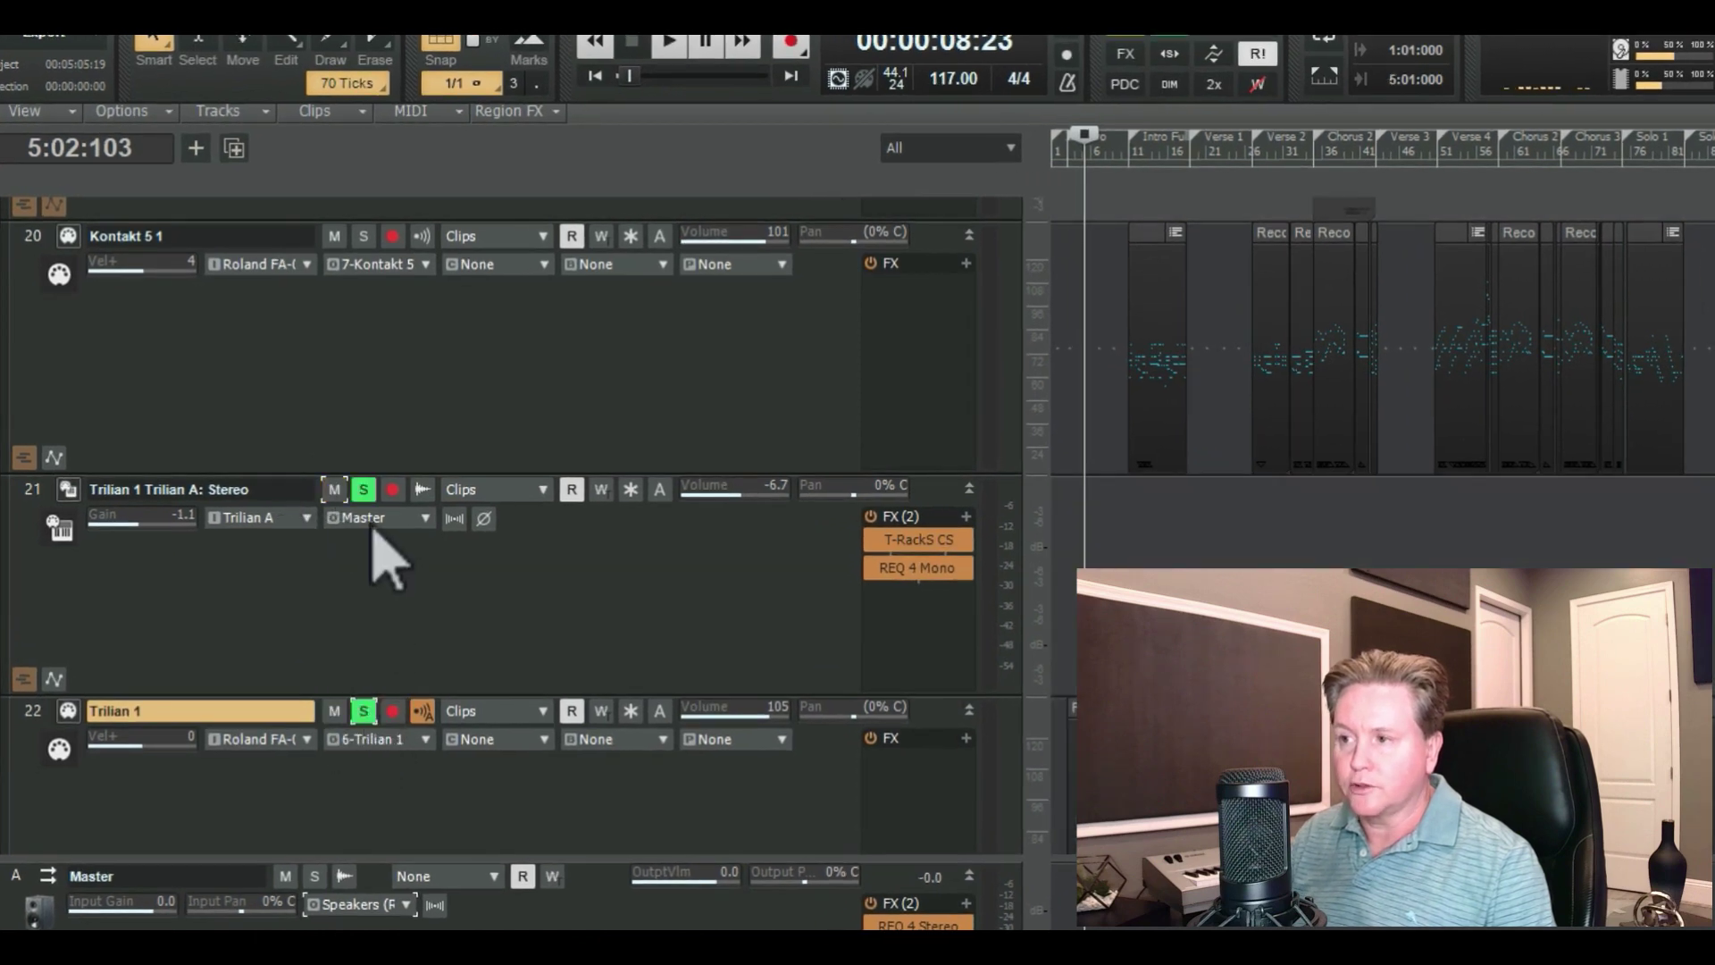
- Select both Trilian tracks and bounce them to a new Entire Mix (Bounced) track 61
{"action": "left_click_drag", "start_coordinate": [27, 489], "coordinate": [42, 732]}
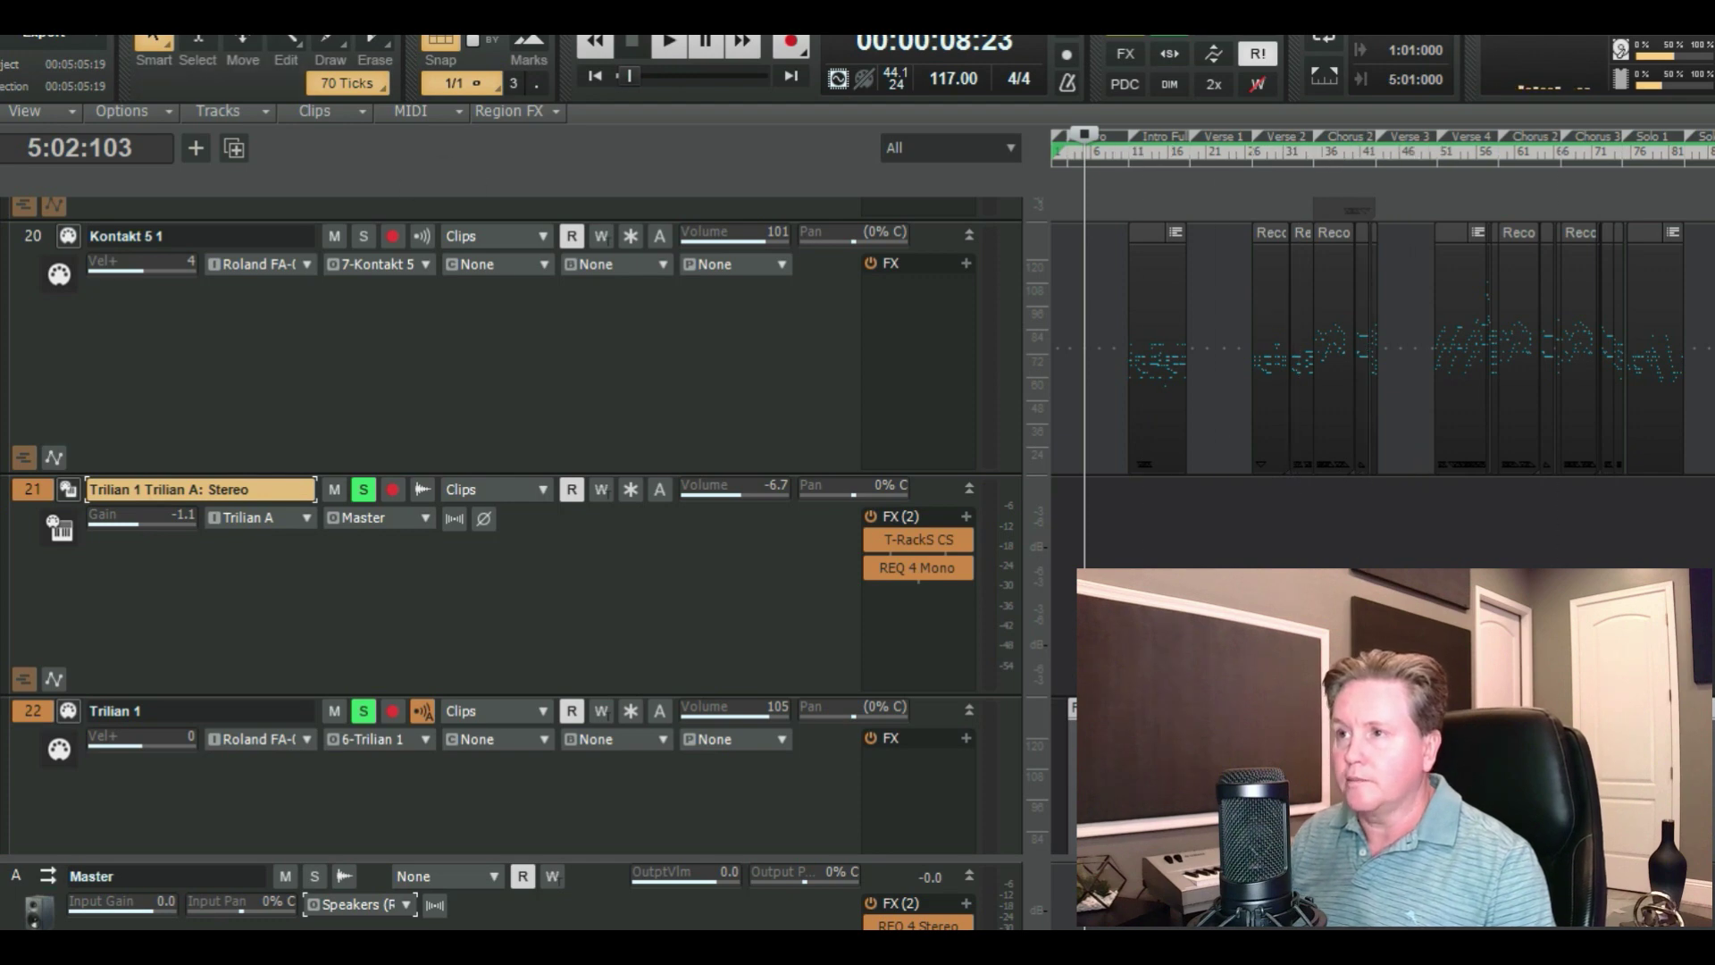
{"action": "left_click", "coordinate": [236, 114]}
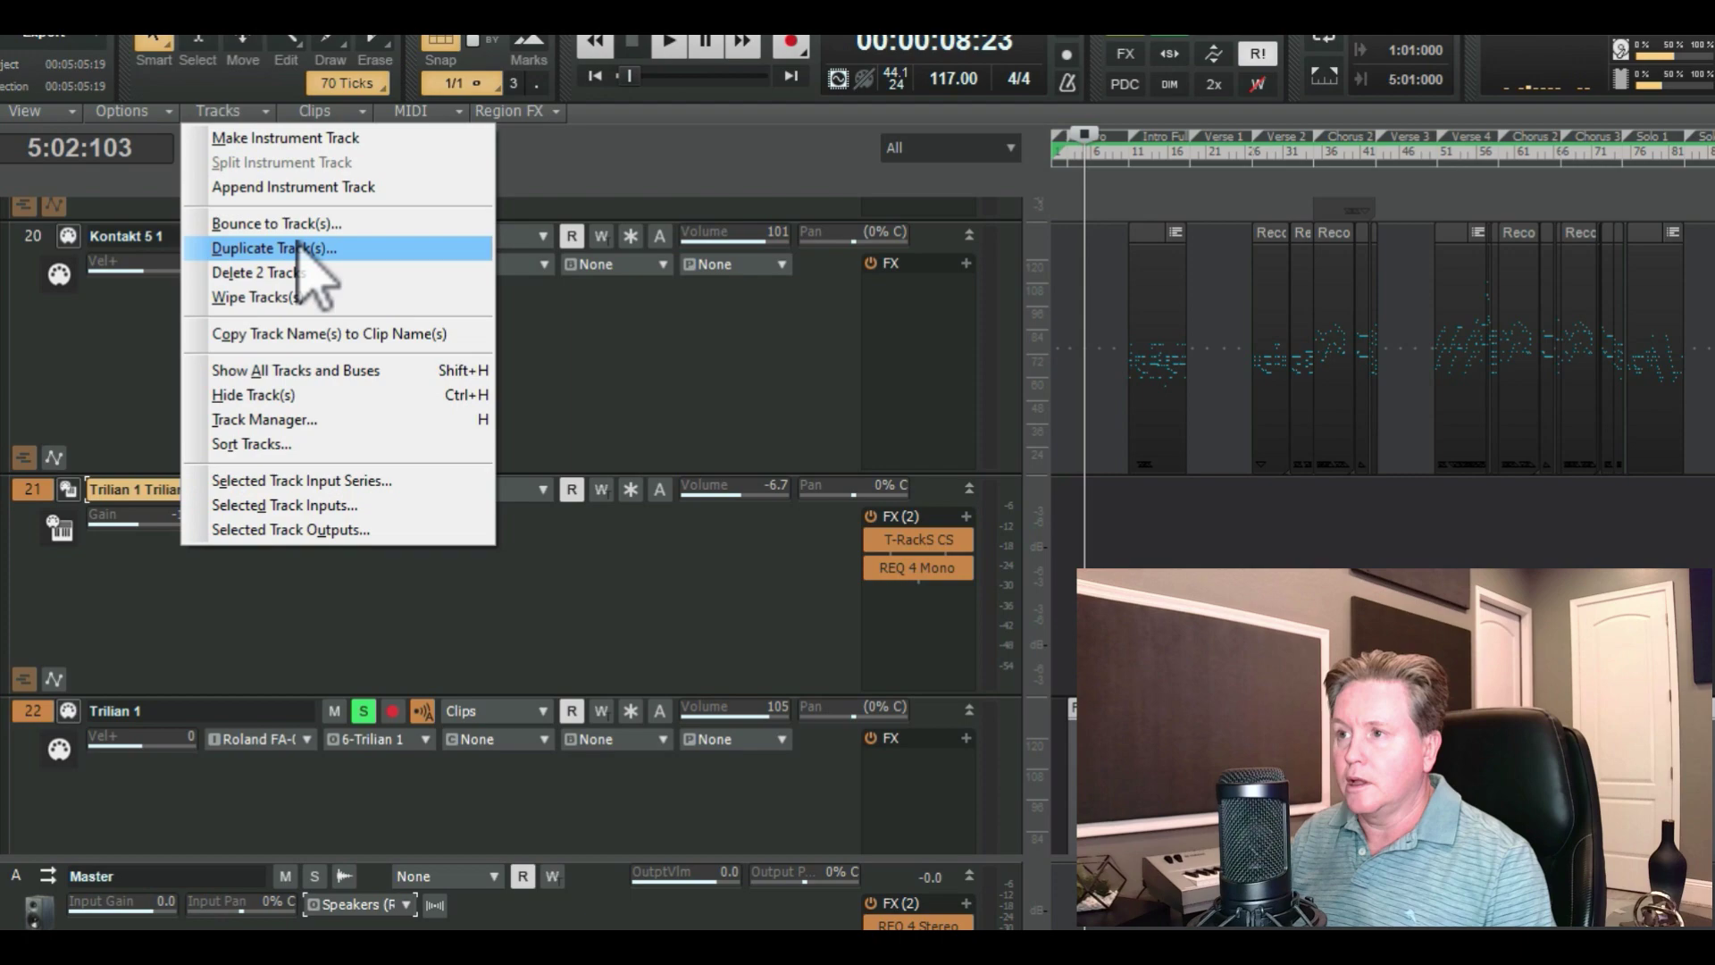
{"action": "left_click", "coordinate": [309, 223]}
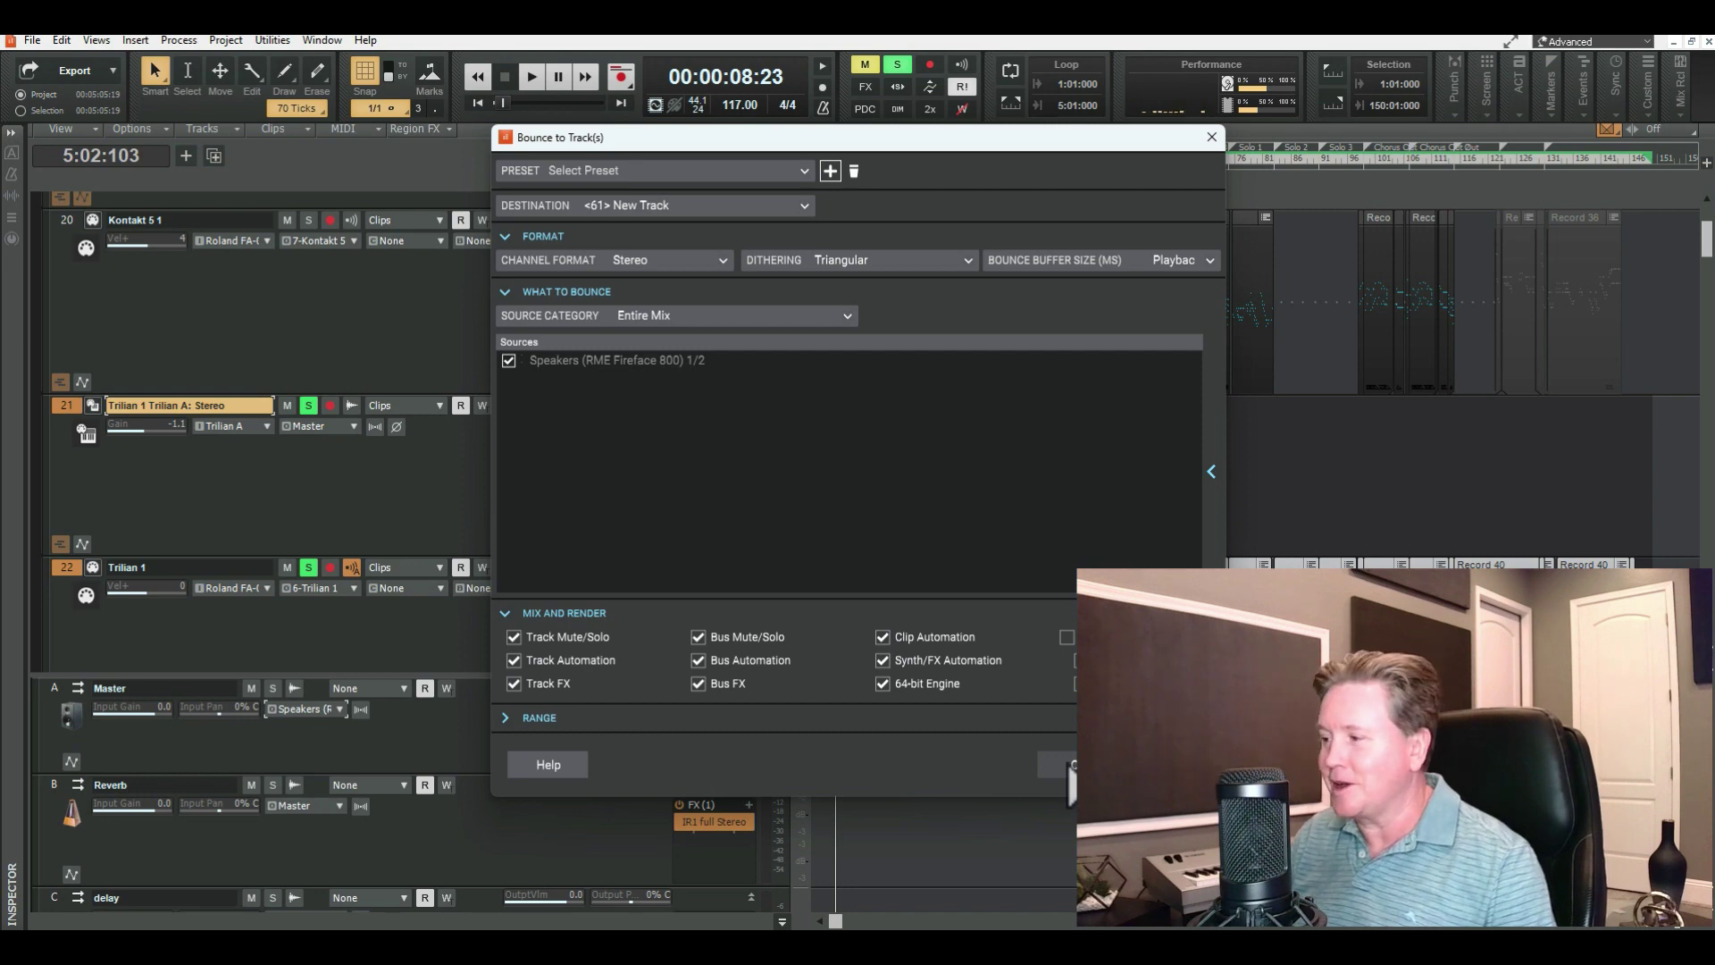
{"action": "left_click", "coordinate": [1070, 766]}
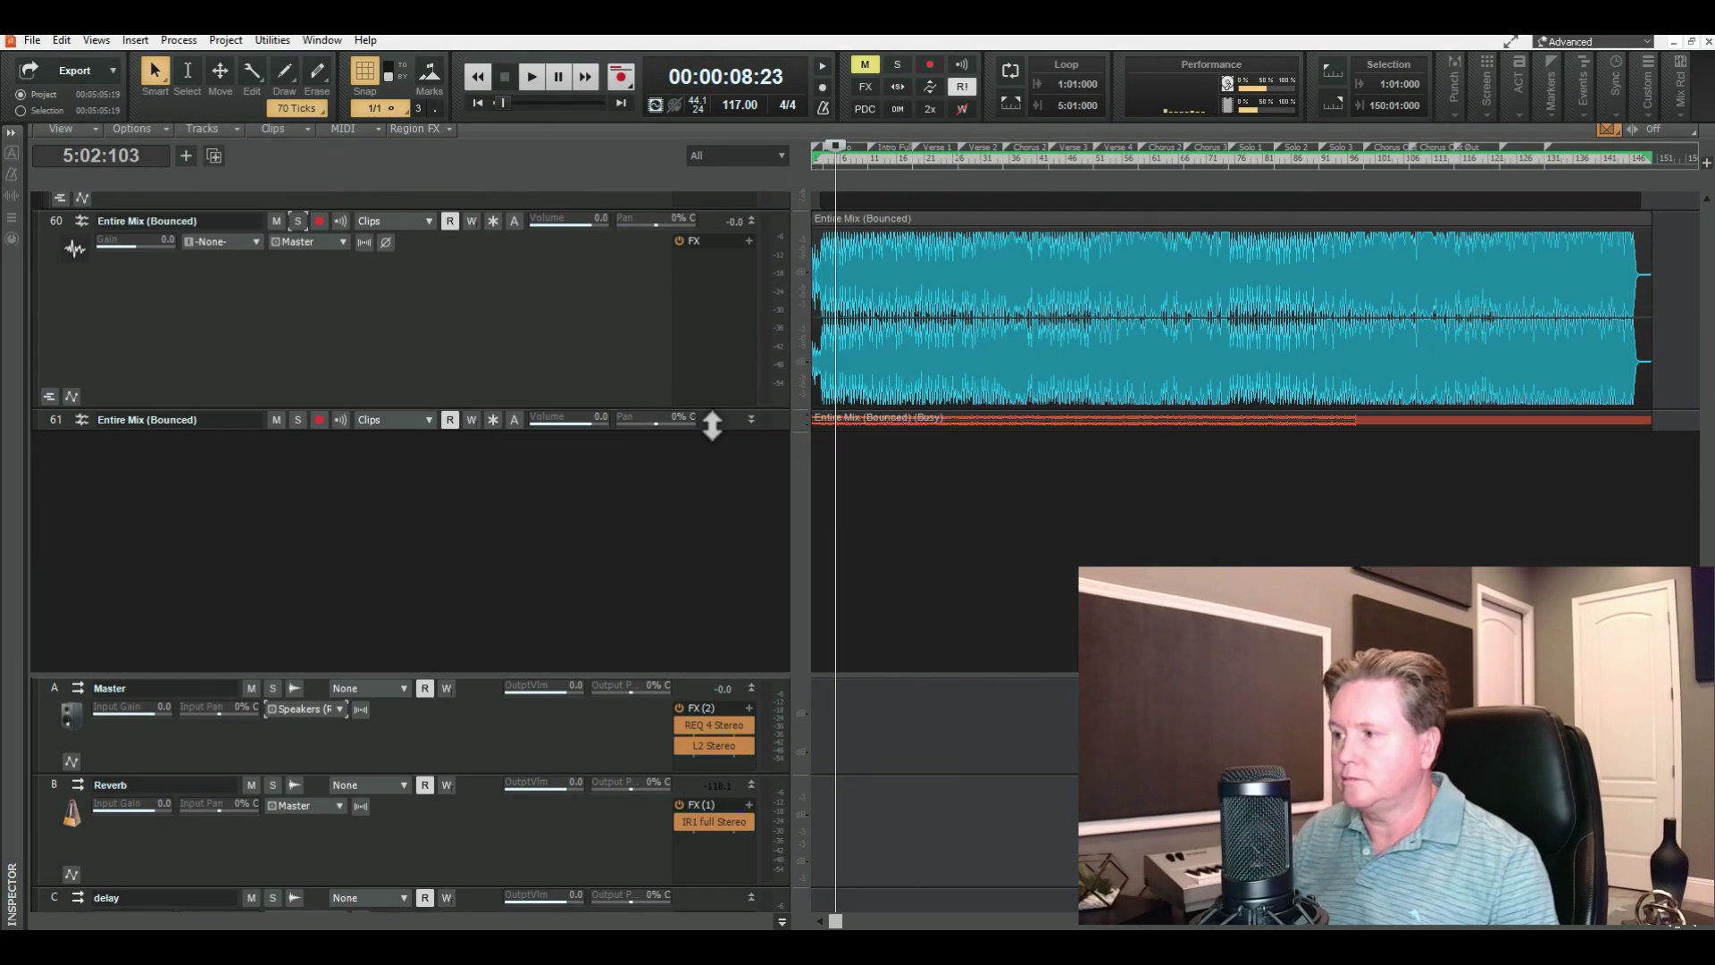
- Make track 61 taller to show its waveform, and audition it soloed from bar 31
{"action": "left_click_drag", "start_coordinate": [712, 426], "coordinate": [704, 580]}
{"action": "left_click", "coordinate": [1087, 497]}
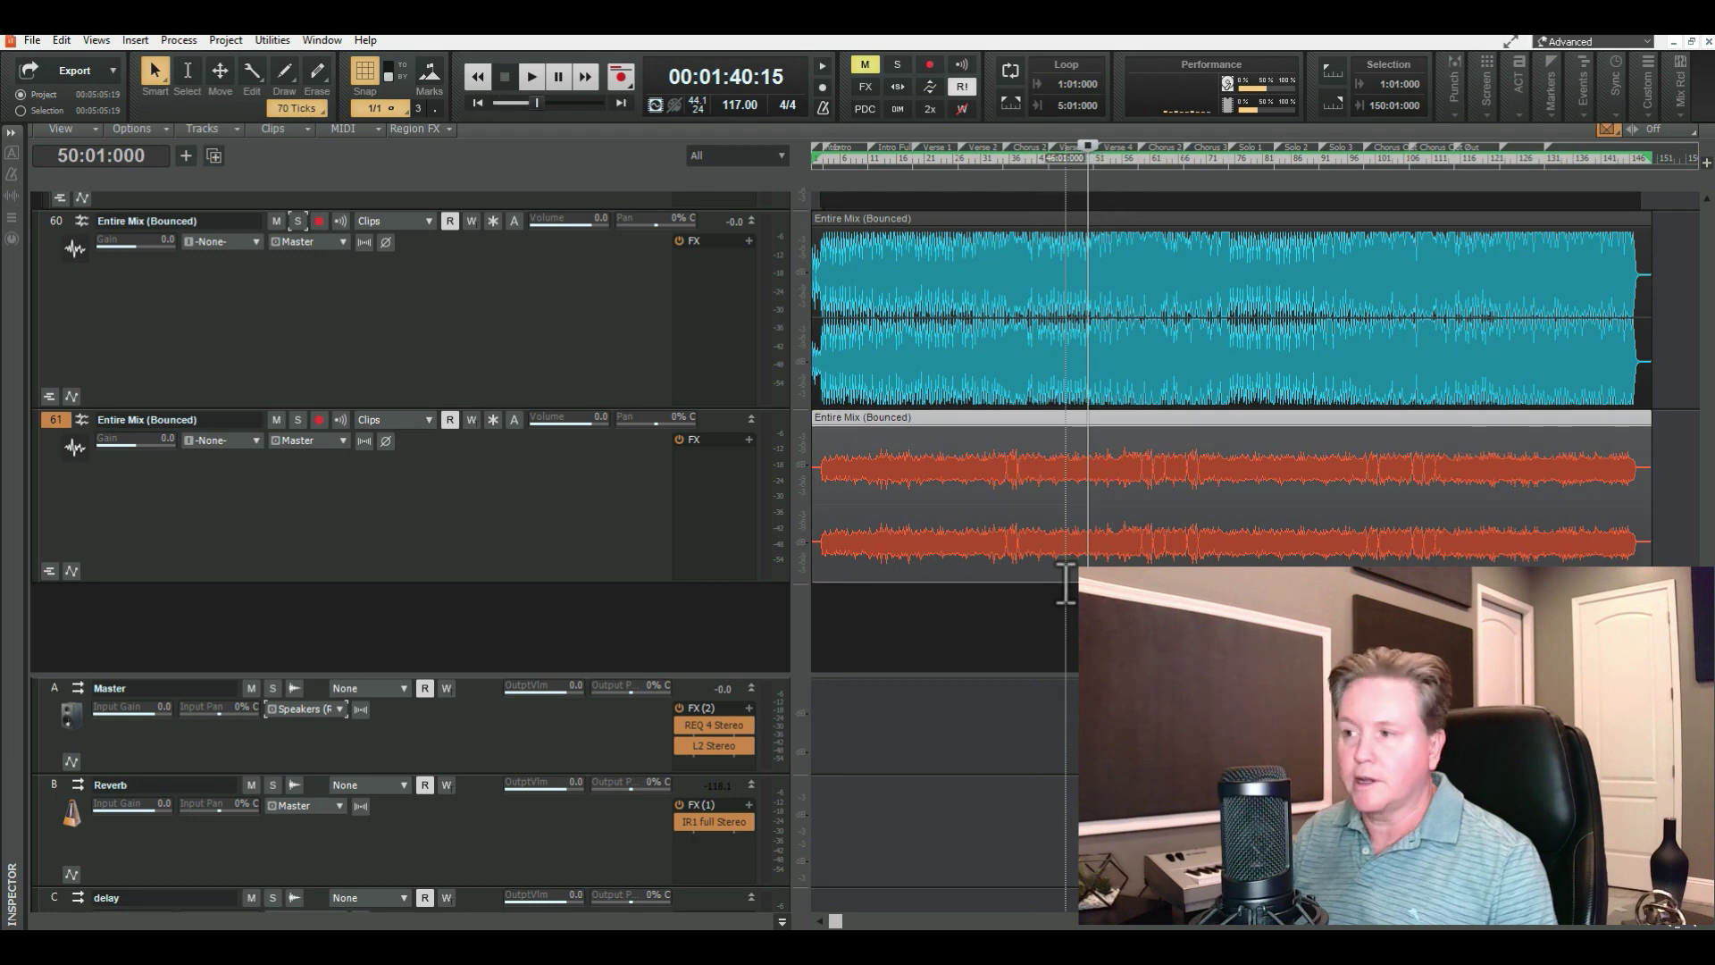
{"action": "left_click", "coordinate": [297, 420]}
{"action": "left_click", "coordinate": [980, 539]}
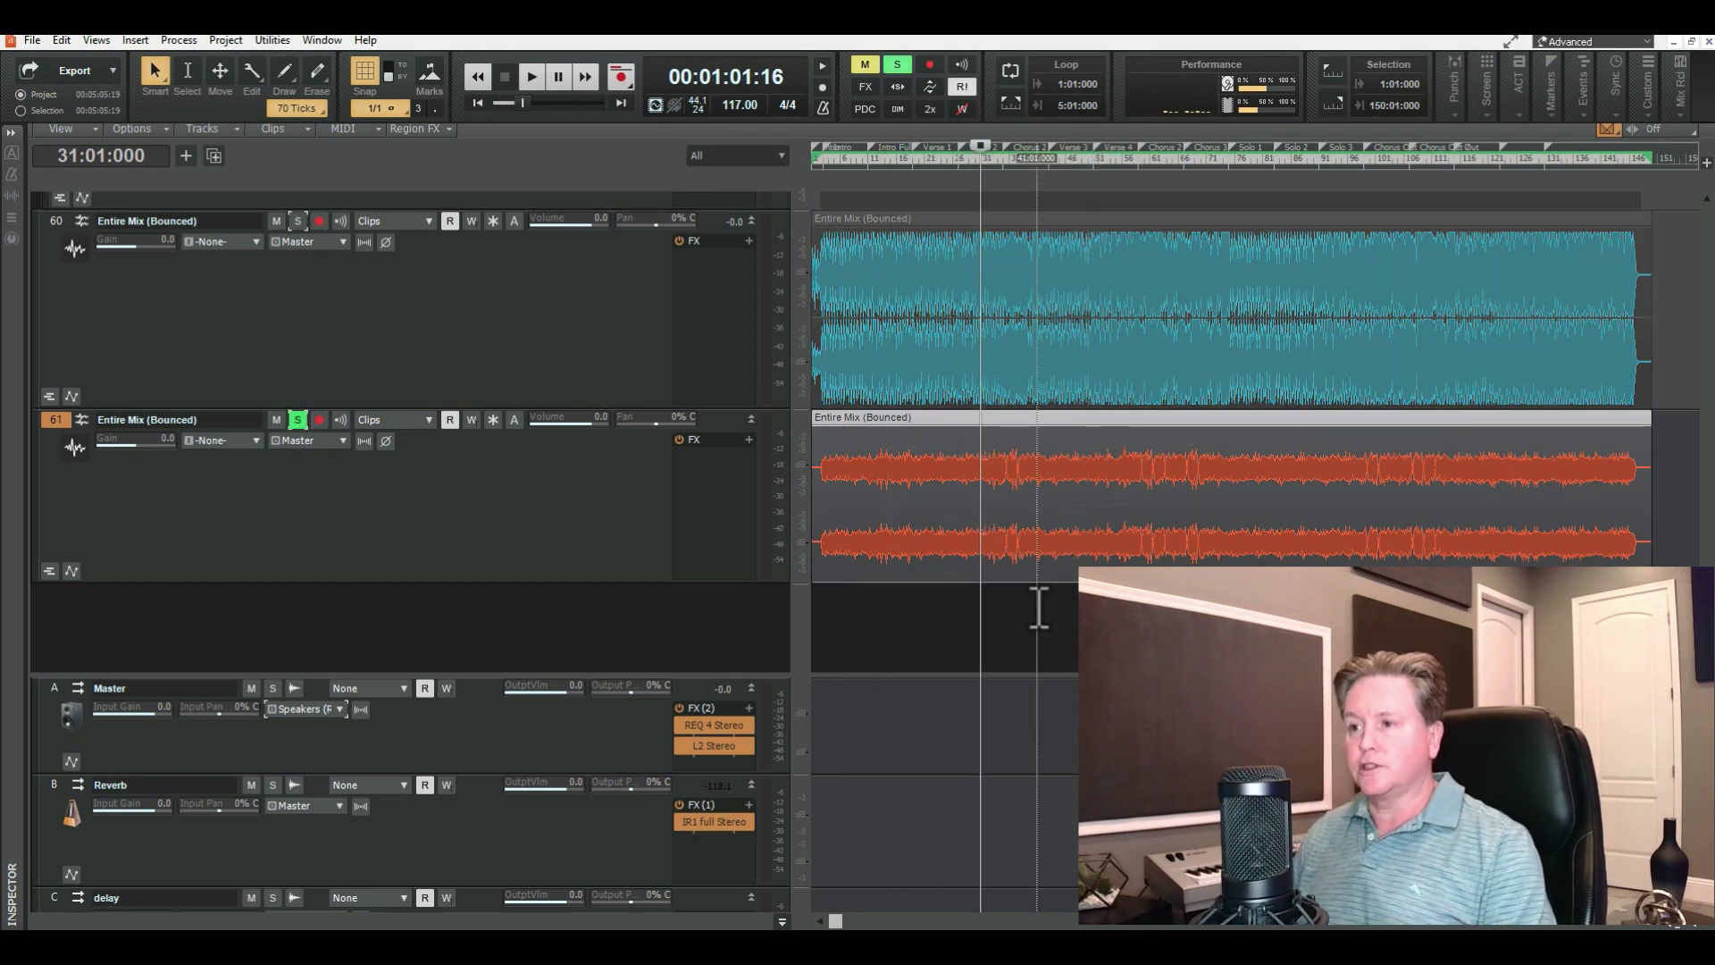
{"action": "key", "text": "space"}
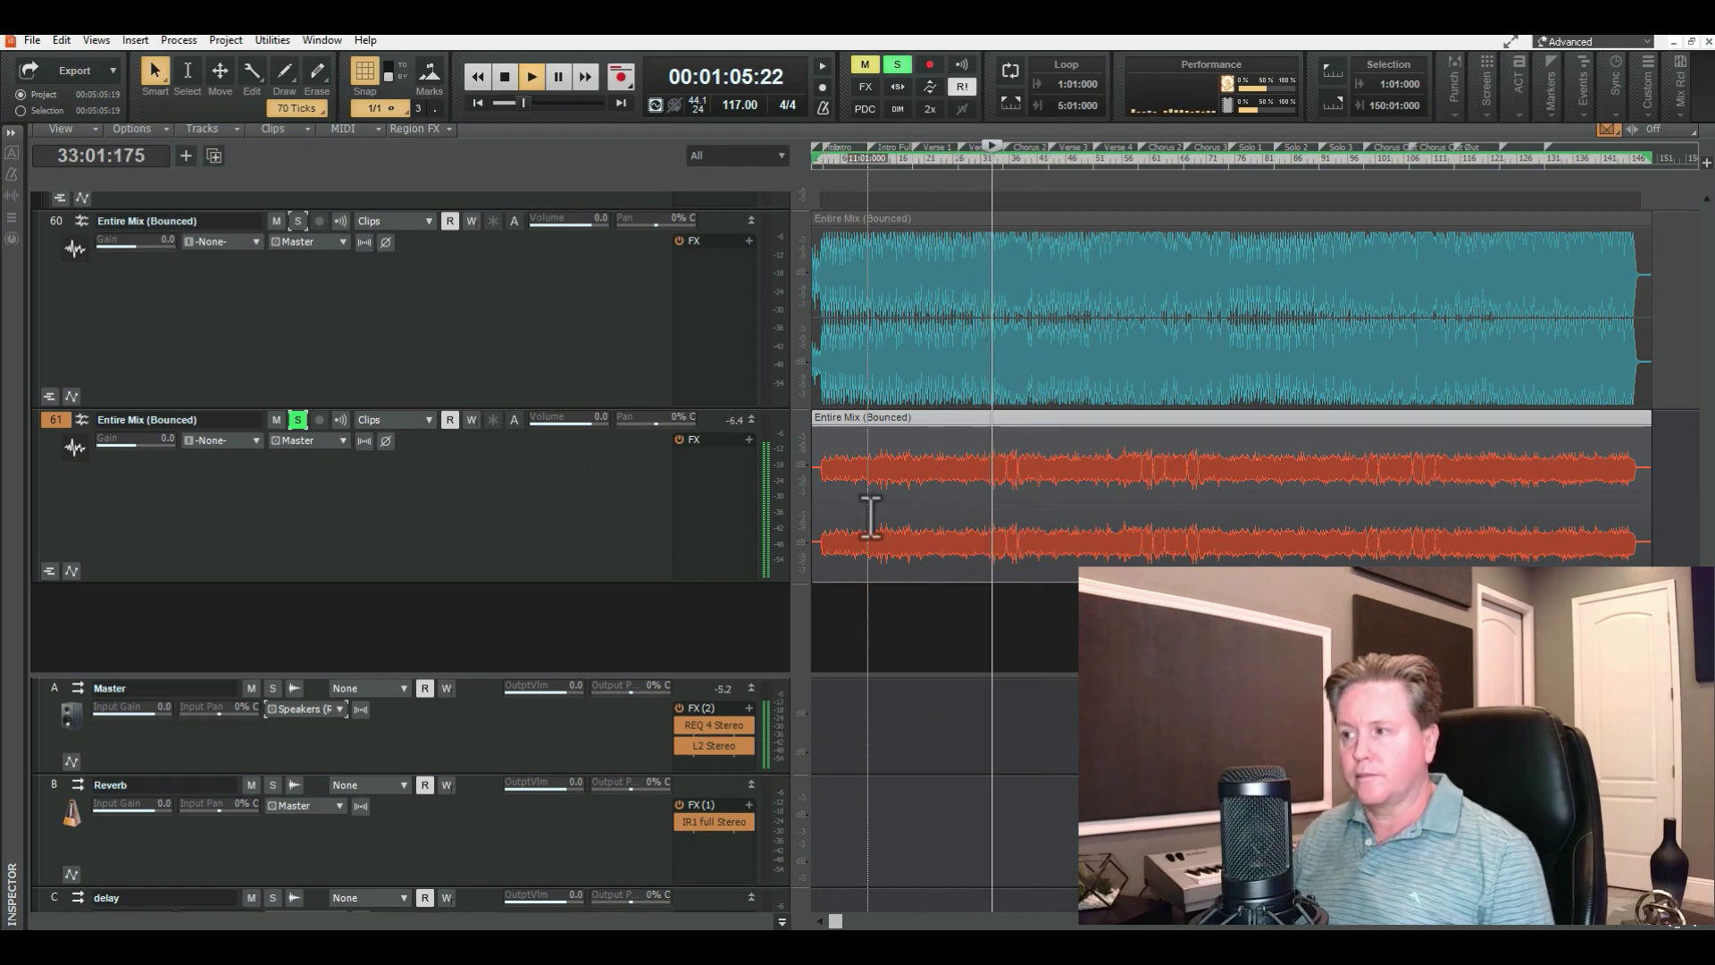
{"action": "key", "text": "space"}
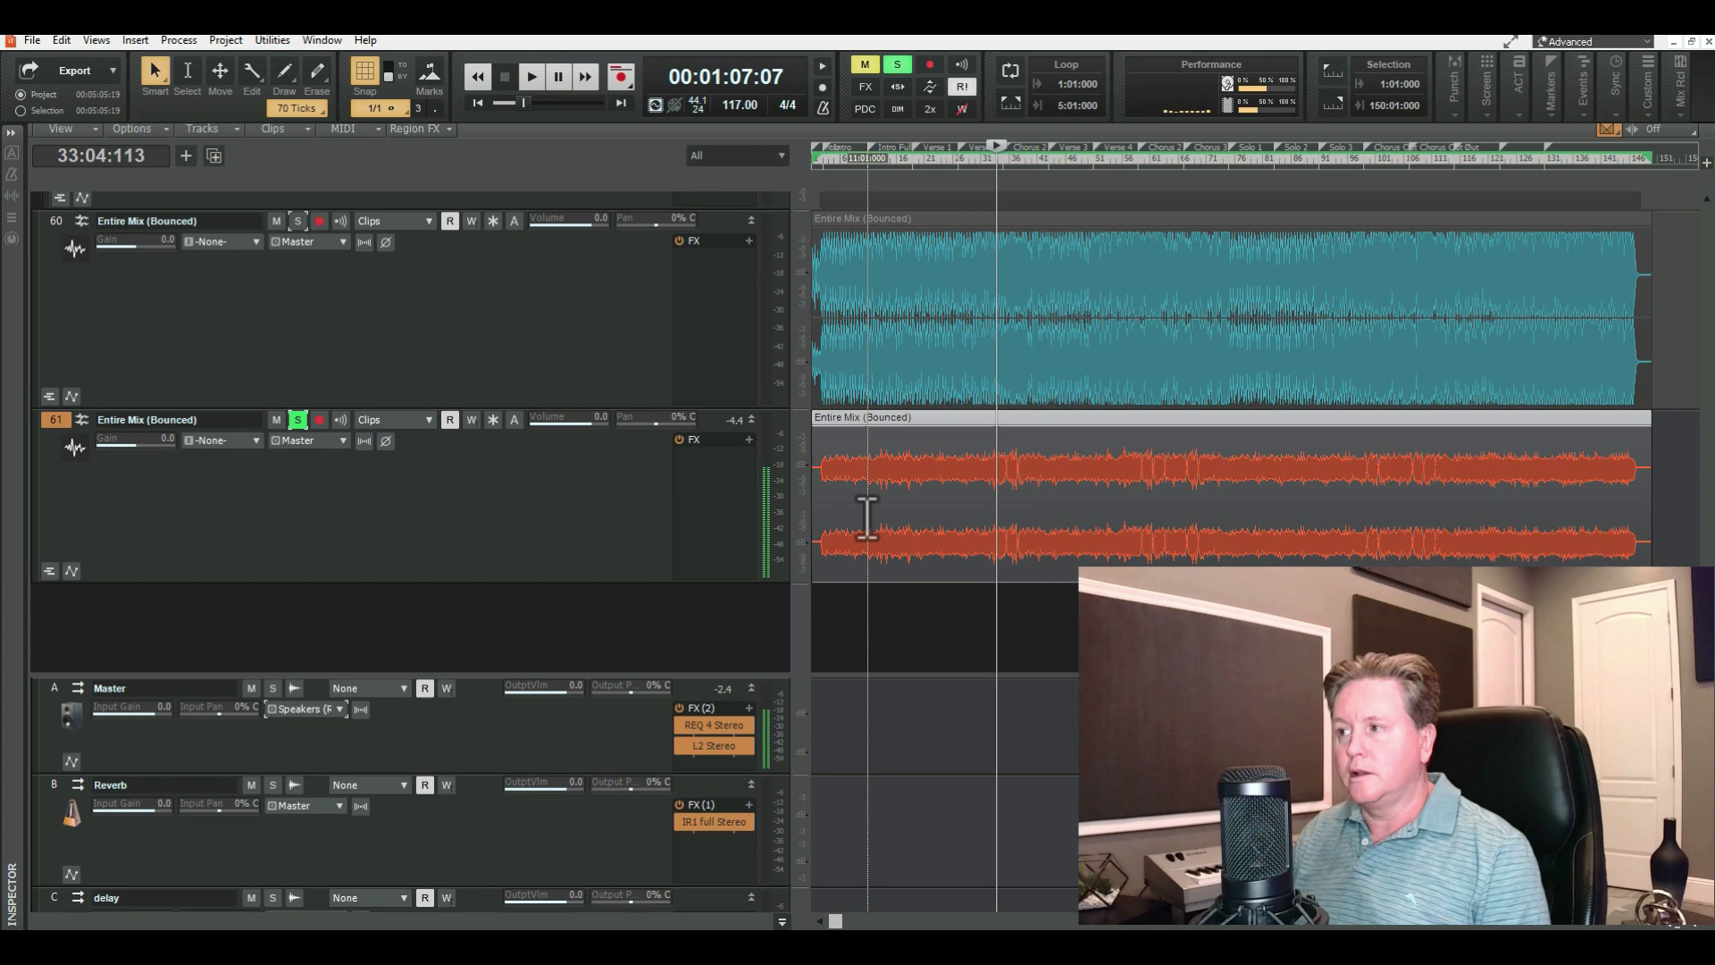
- Solo full-mix track 60, play from bar 7, and unsolo track 61
{"action": "left_click", "coordinate": [297, 222]}
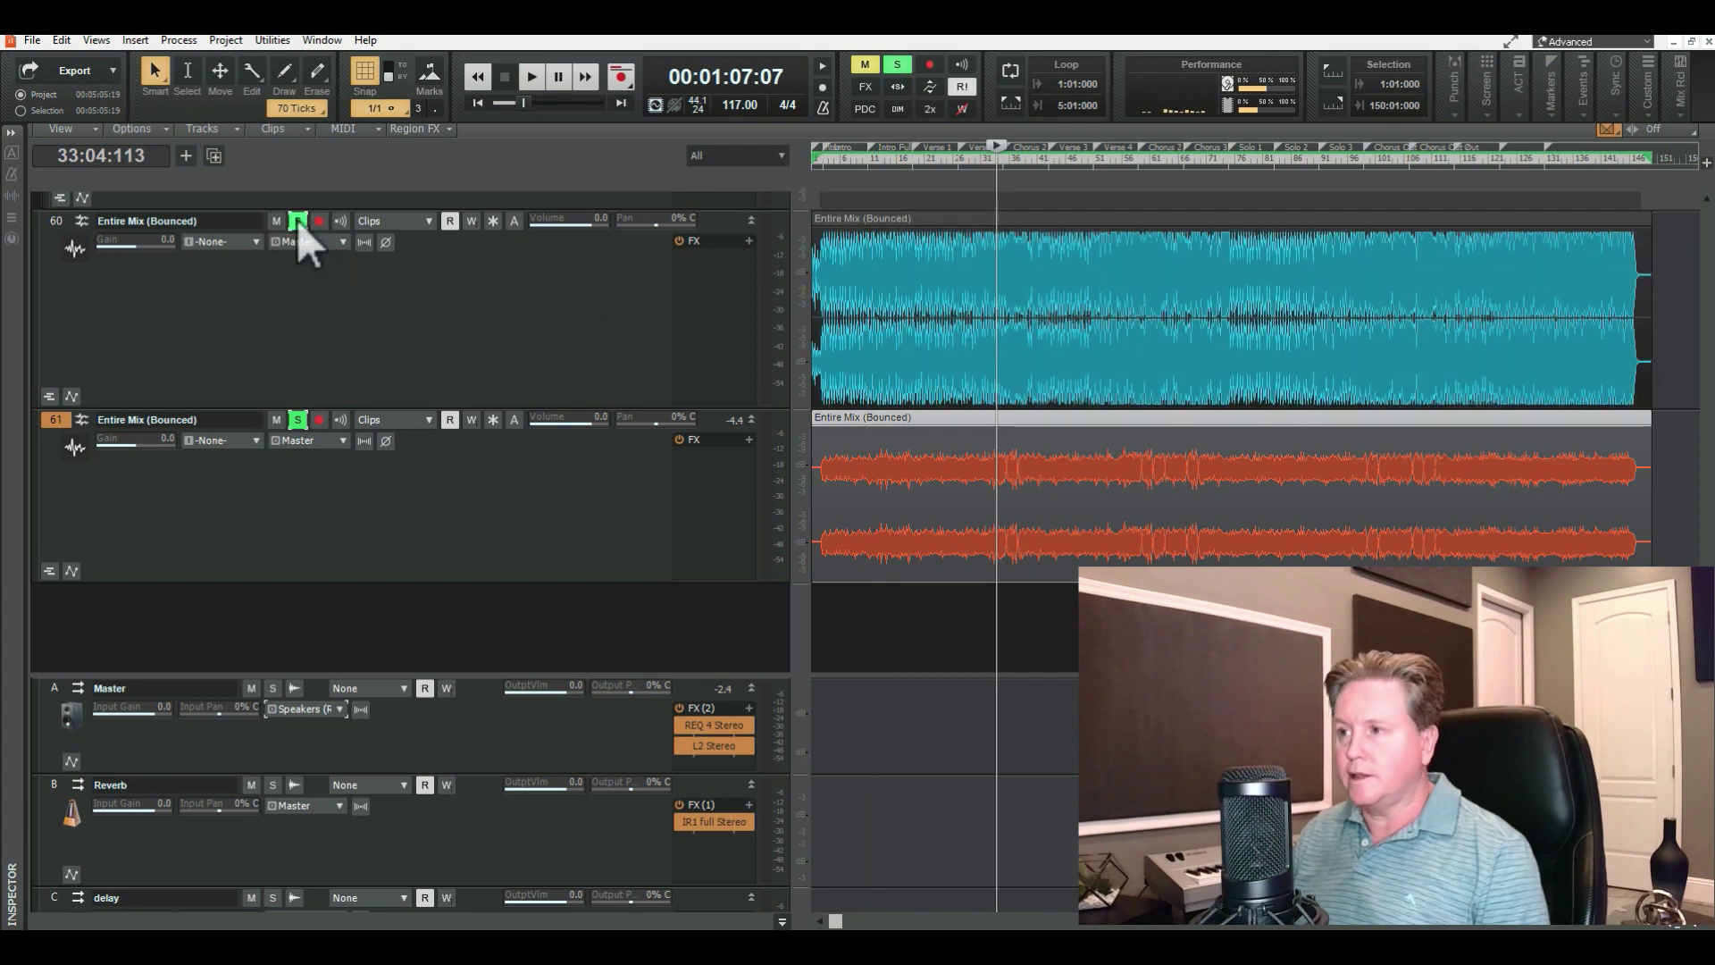
{"action": "left_click", "coordinate": [849, 536]}
{"action": "key", "text": "space"}
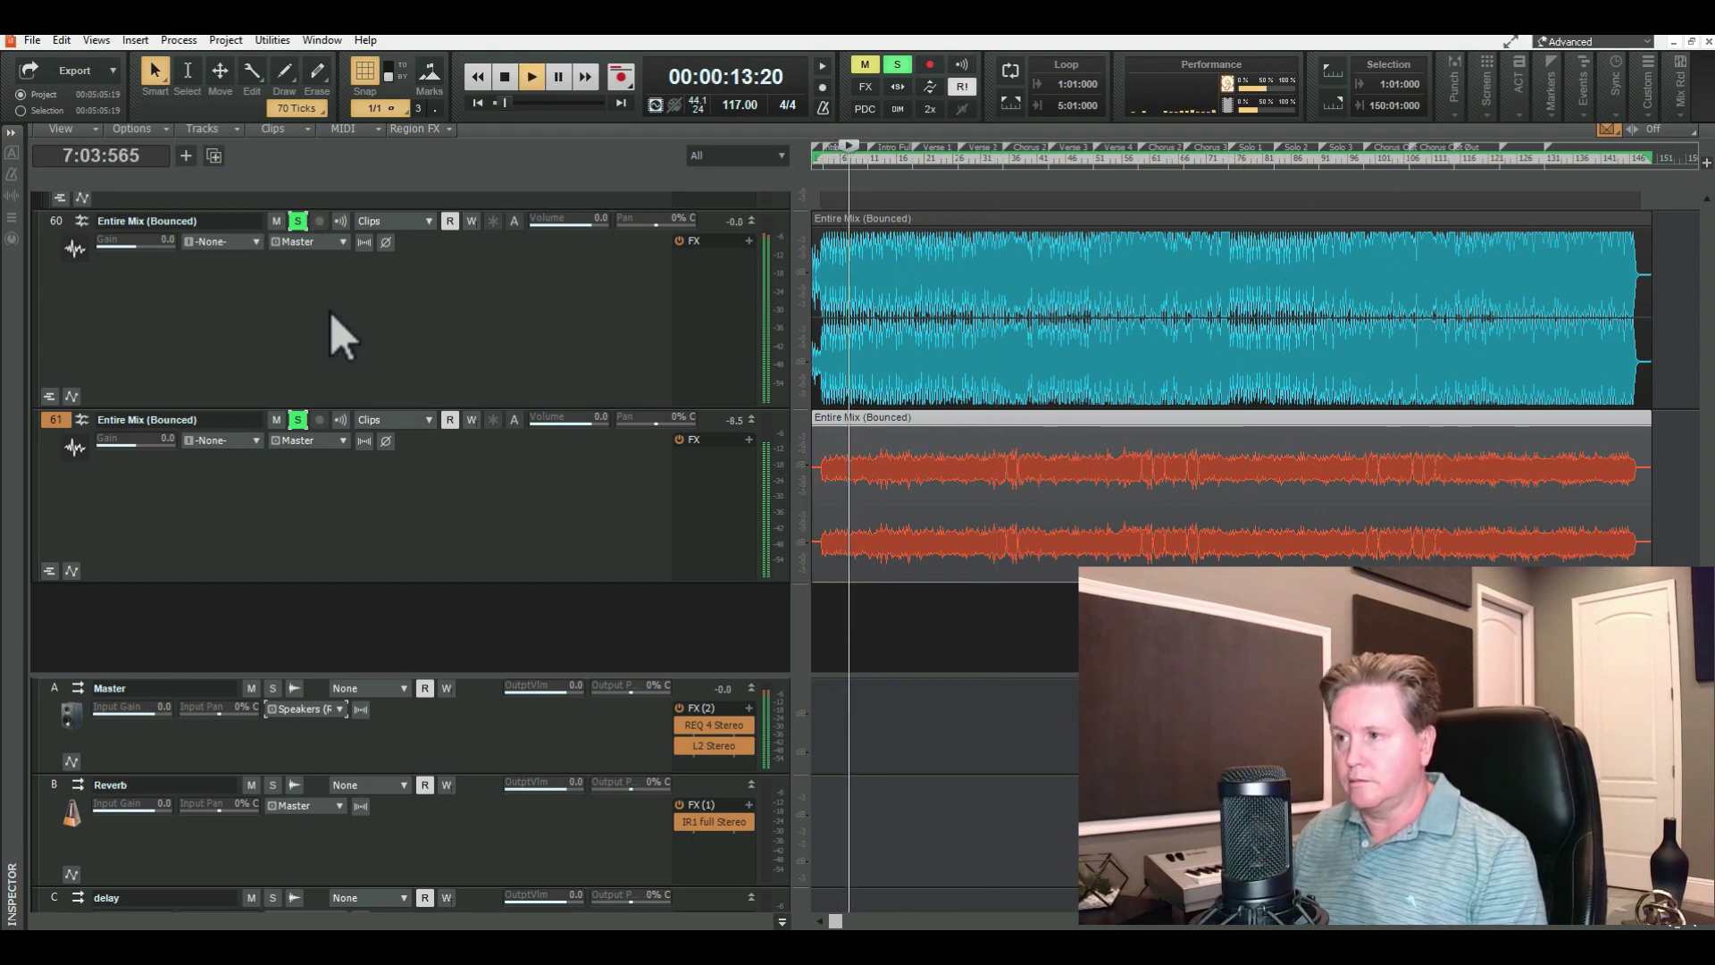
{"action": "left_click", "coordinate": [297, 420]}
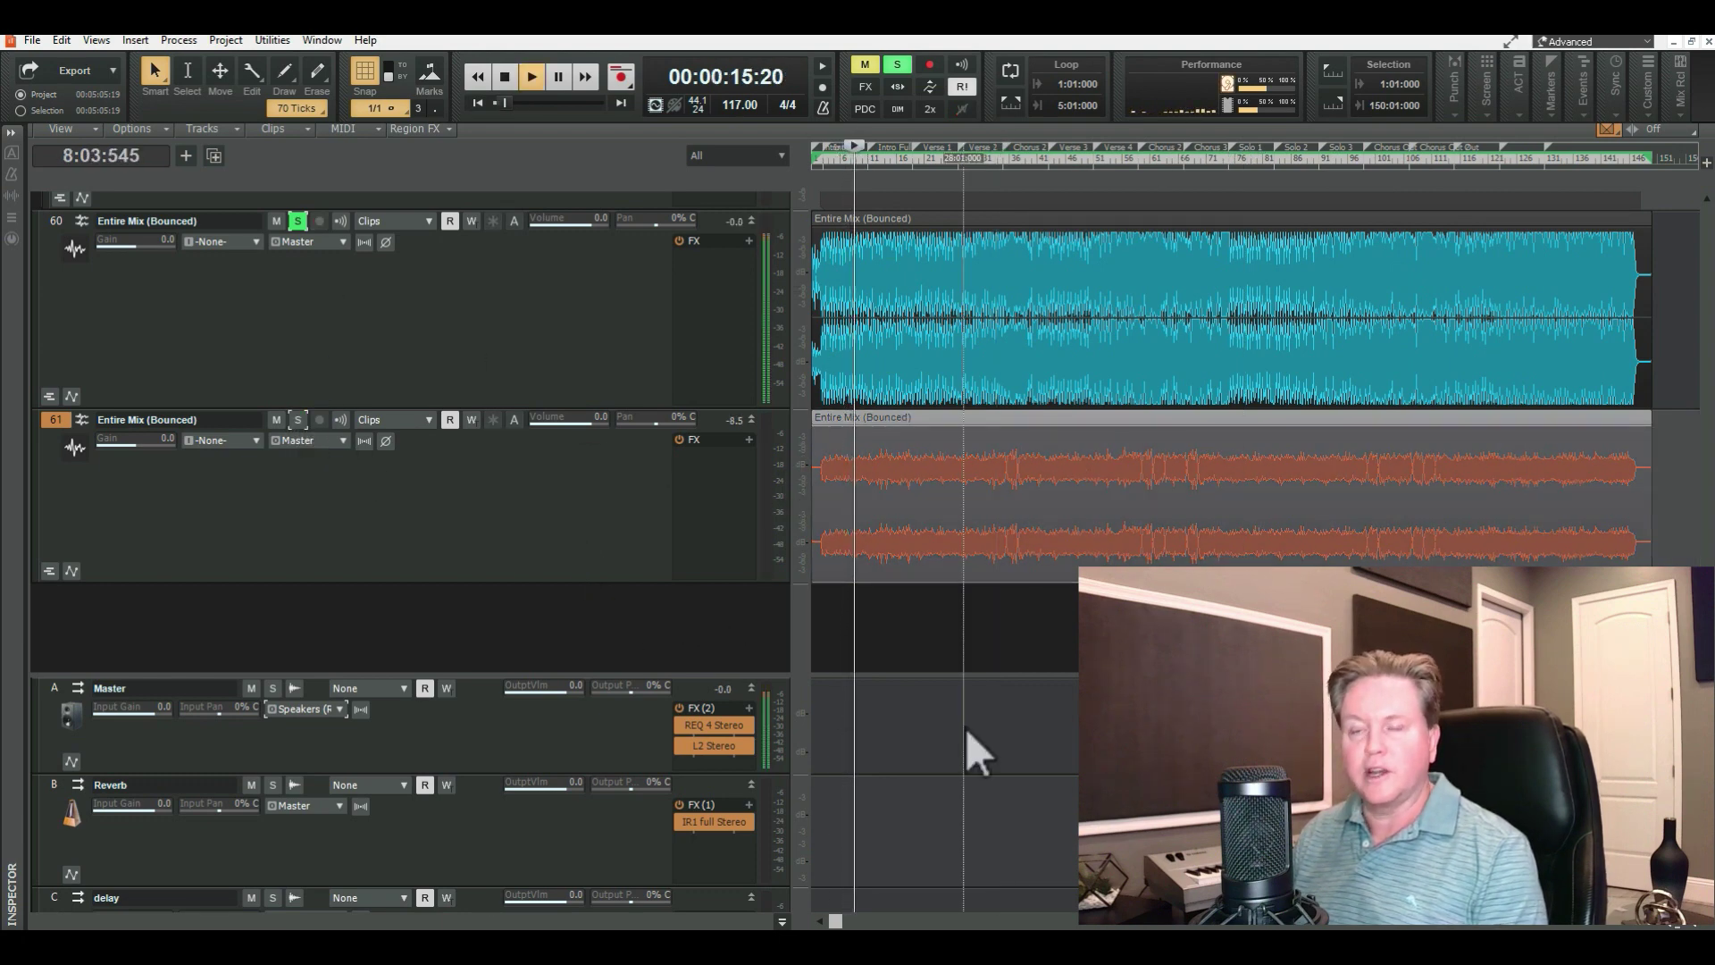
- Zoom in on bars 1–3 and trim track 61's bass clip to start at bar 3
{"action": "key", "text": "space"}
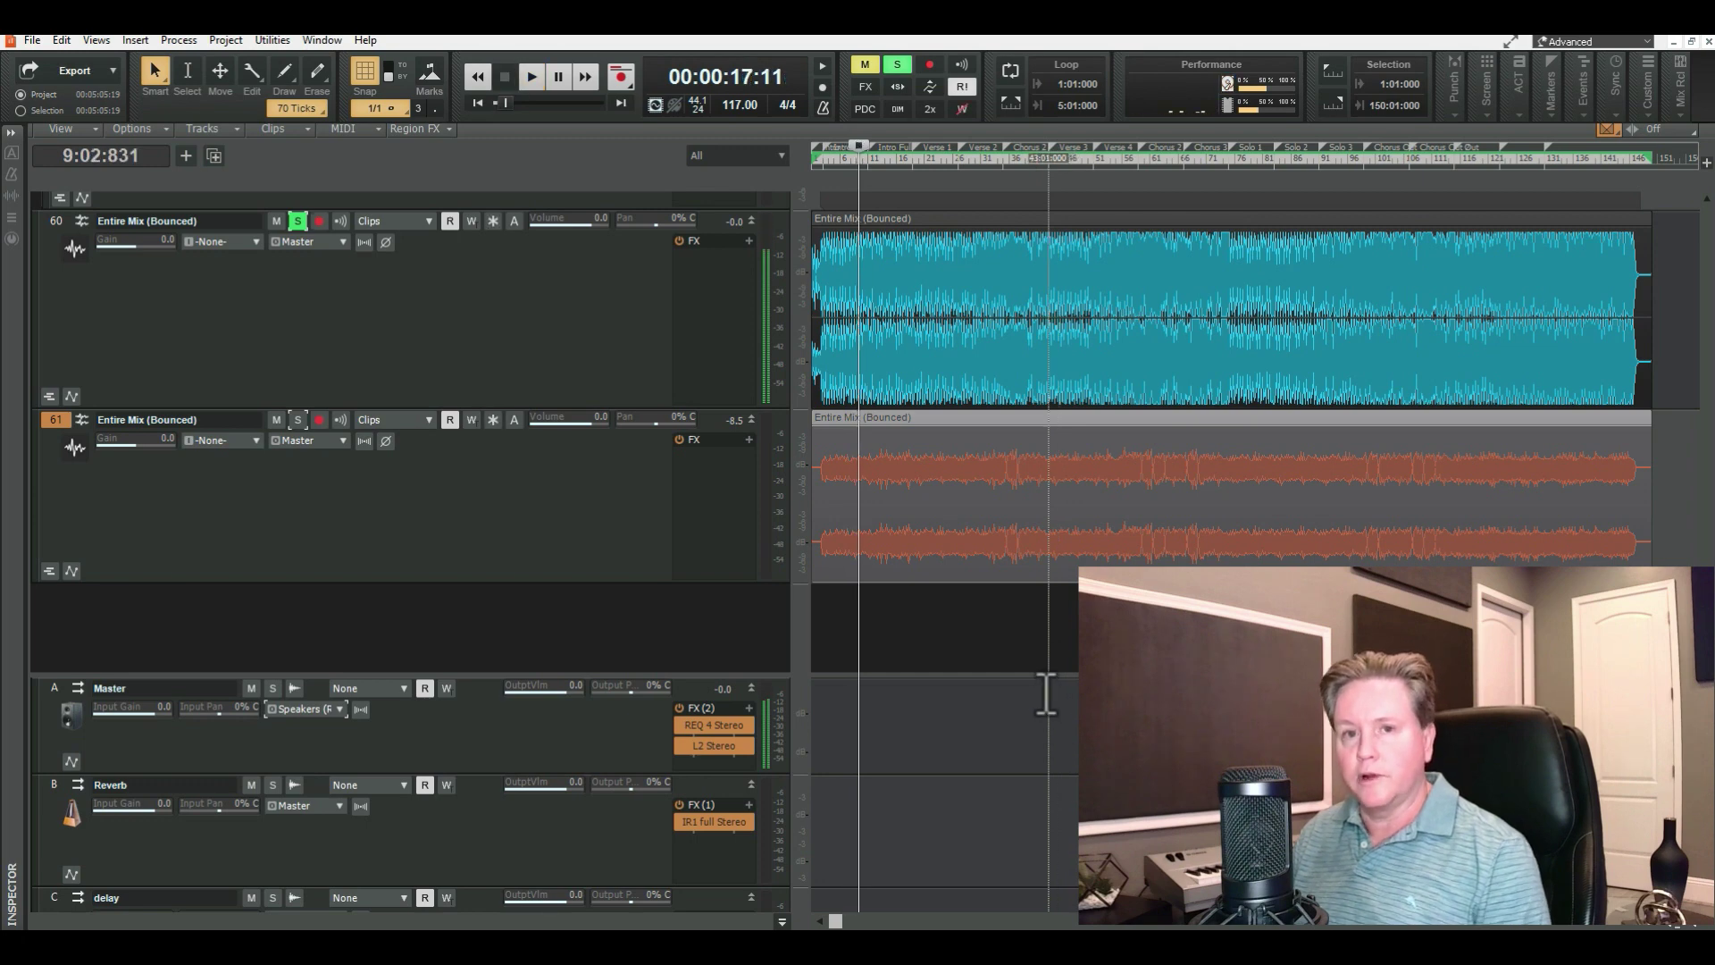
{"action": "left_click", "coordinate": [298, 420]}
{"action": "left_click", "coordinate": [738, 402]}
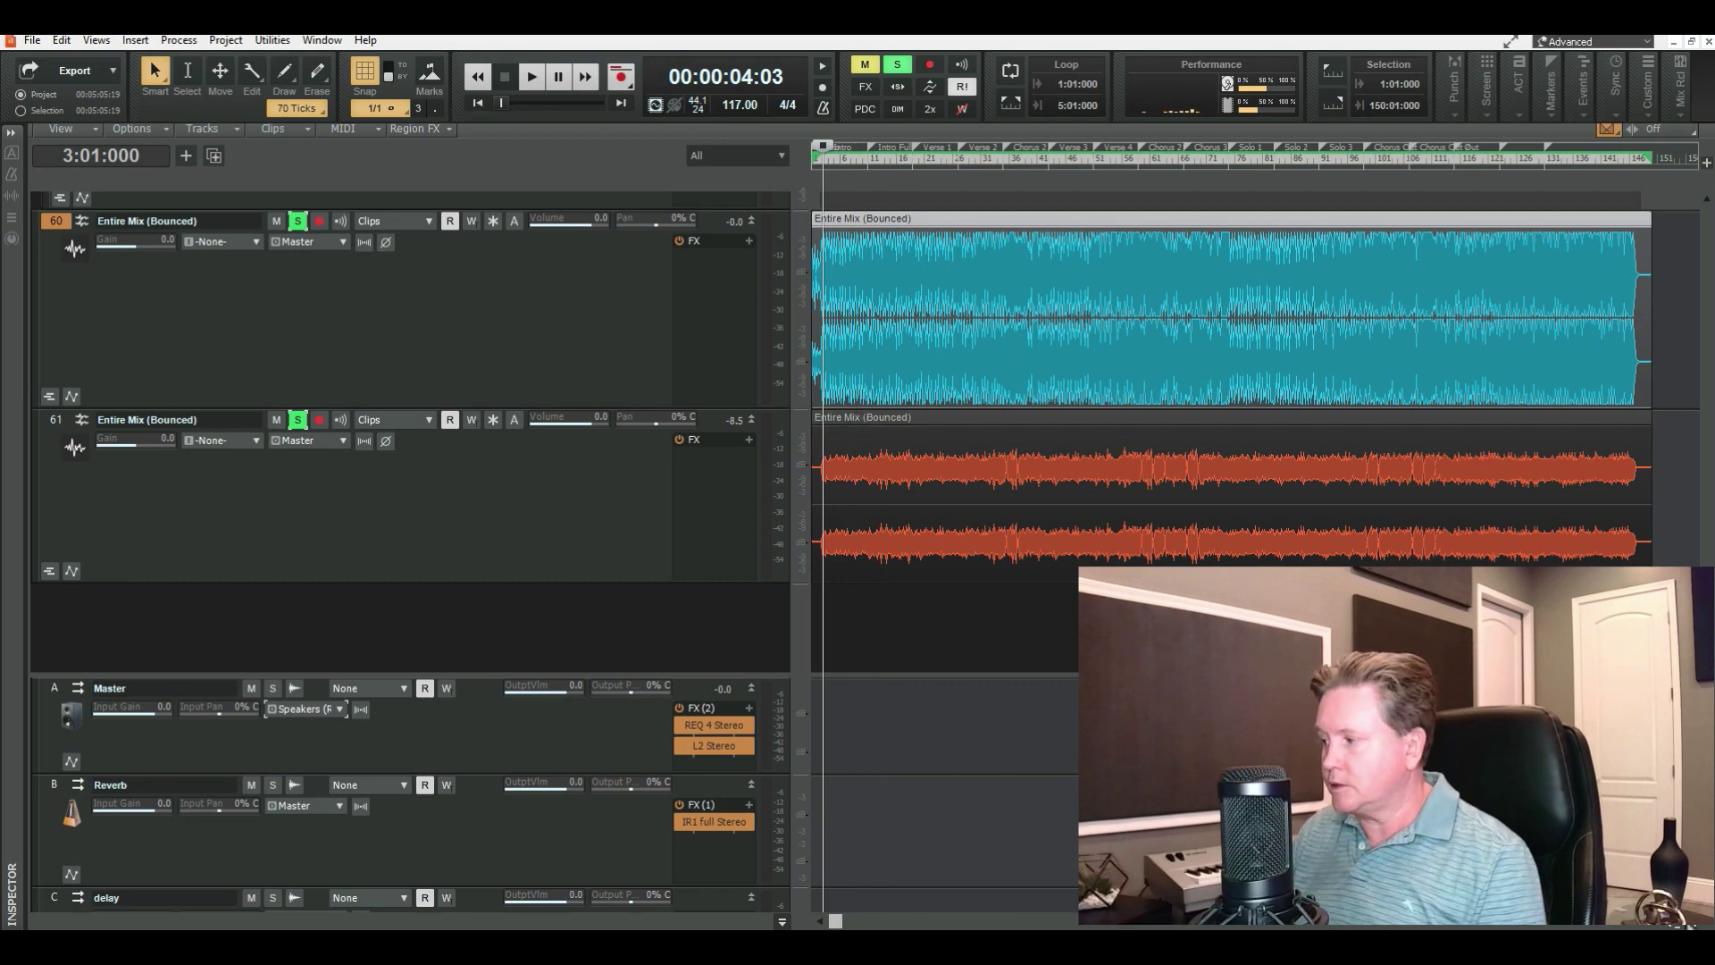
{"action": "key", "text": "ctrl+Right"}
{"action": "key", "text": "ctrl+Right"}
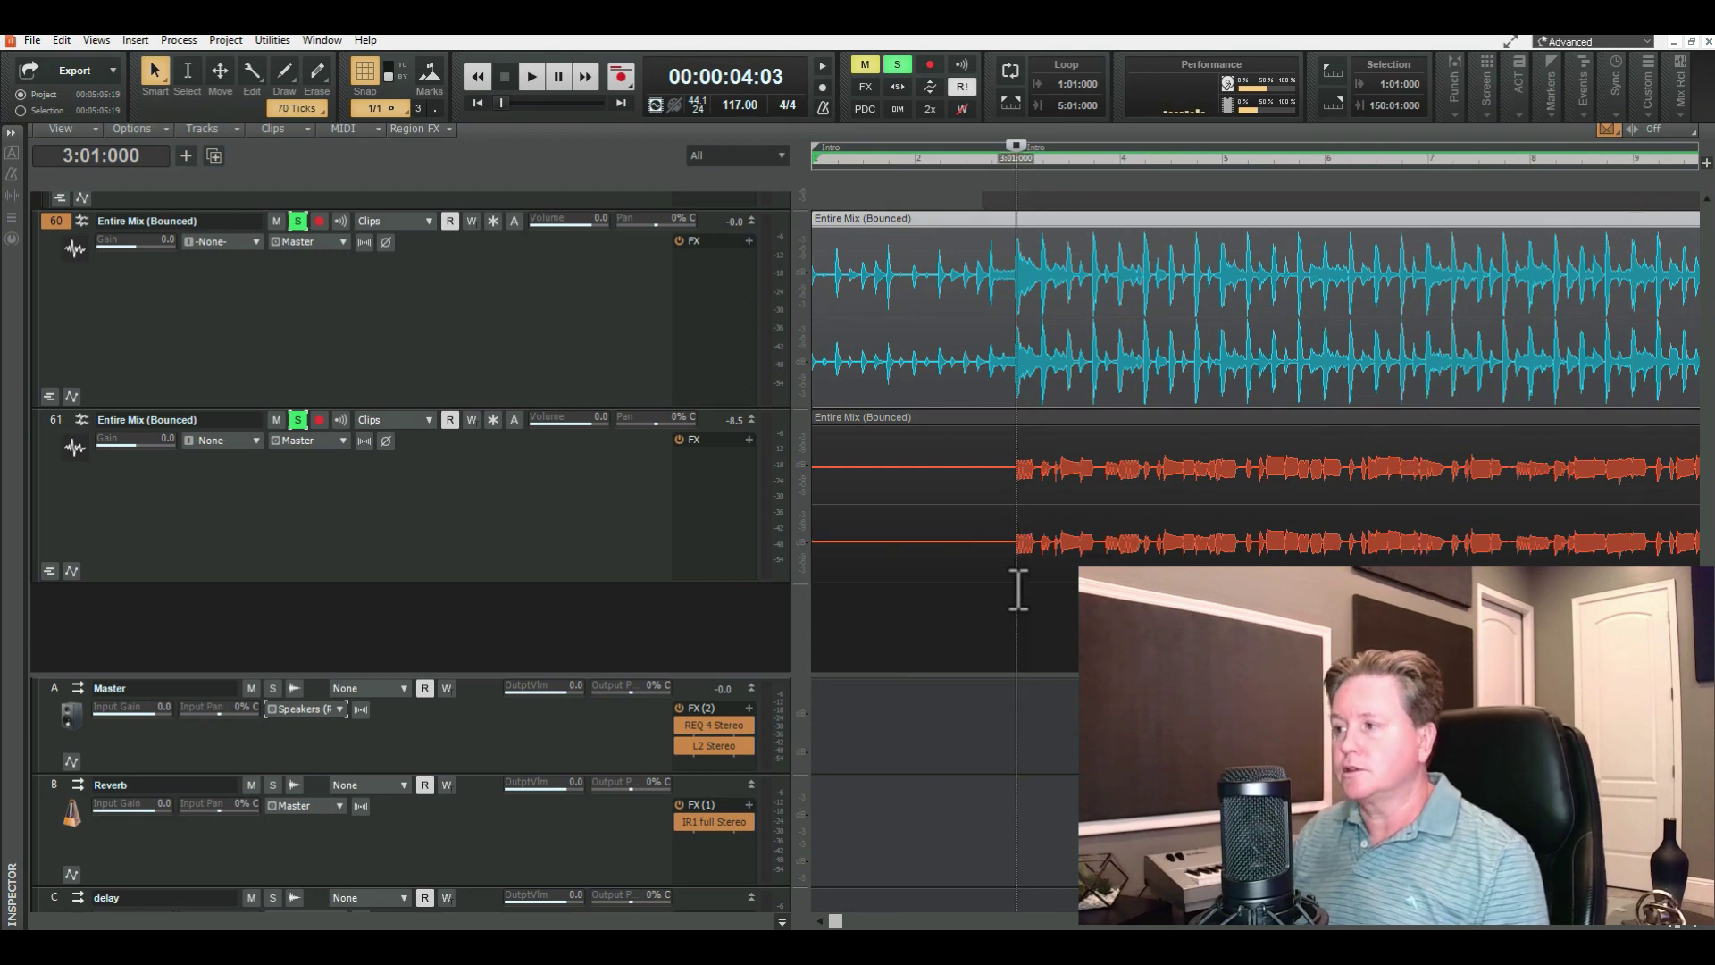
{"action": "left_click_drag", "start_coordinate": [1023, 322], "coordinate": [760, 327]}
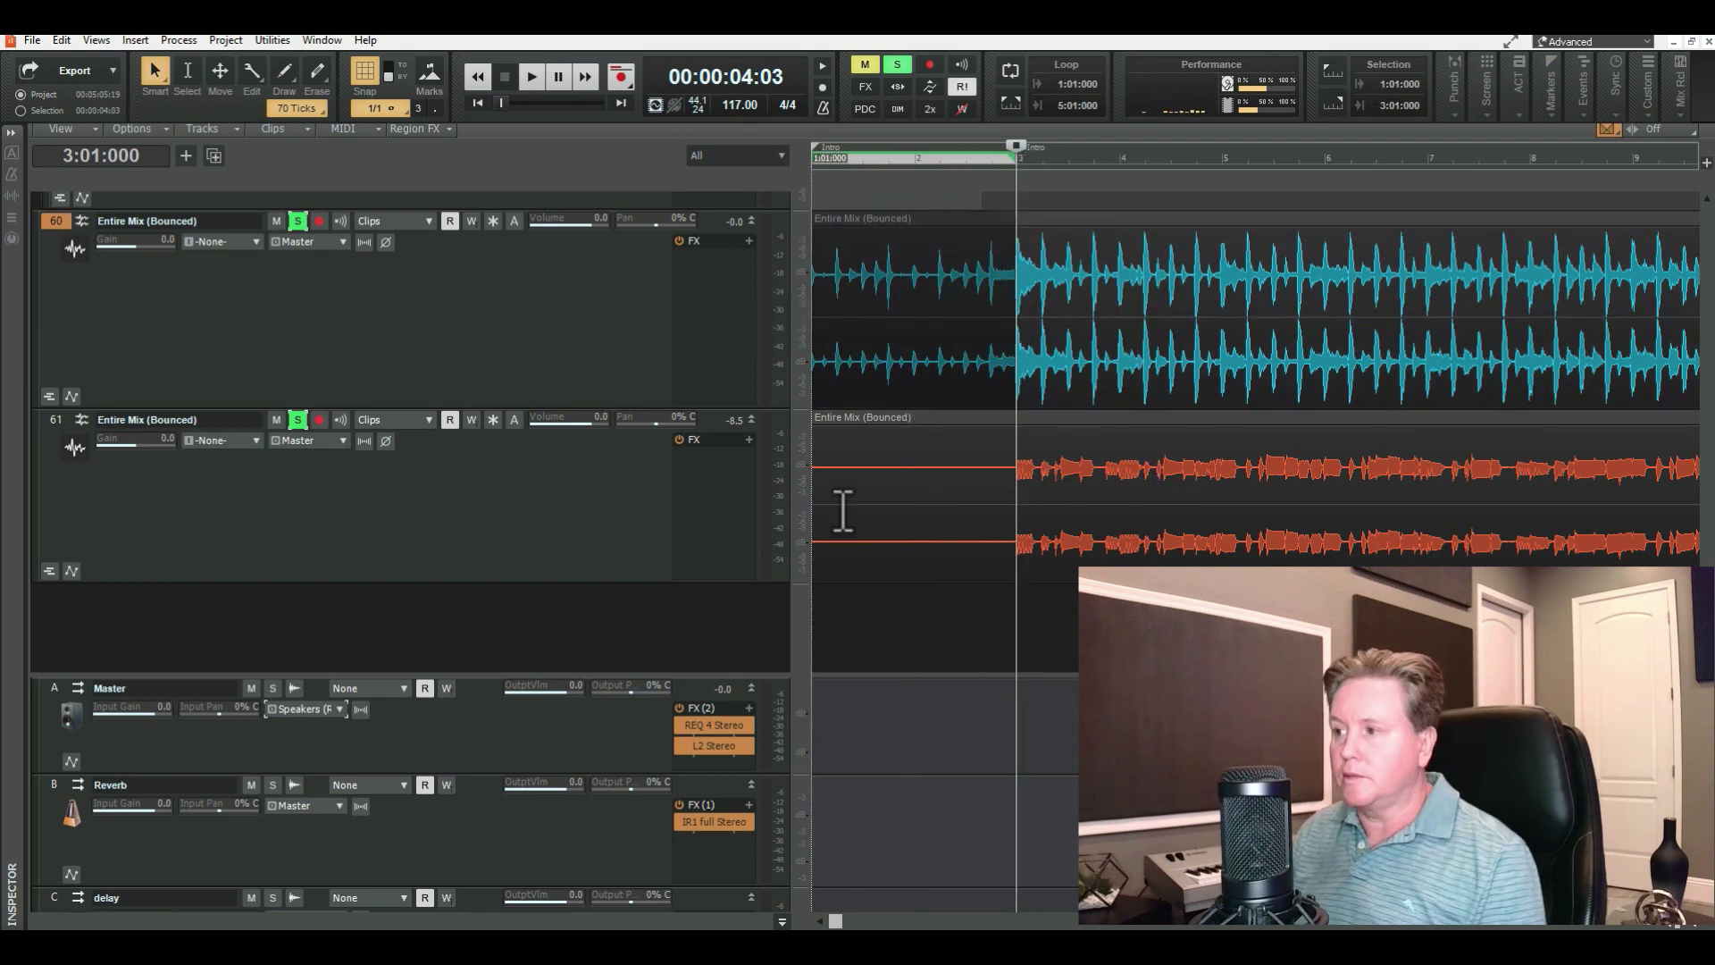
{"action": "left_click_drag", "start_coordinate": [810, 489], "coordinate": [1017, 539]}
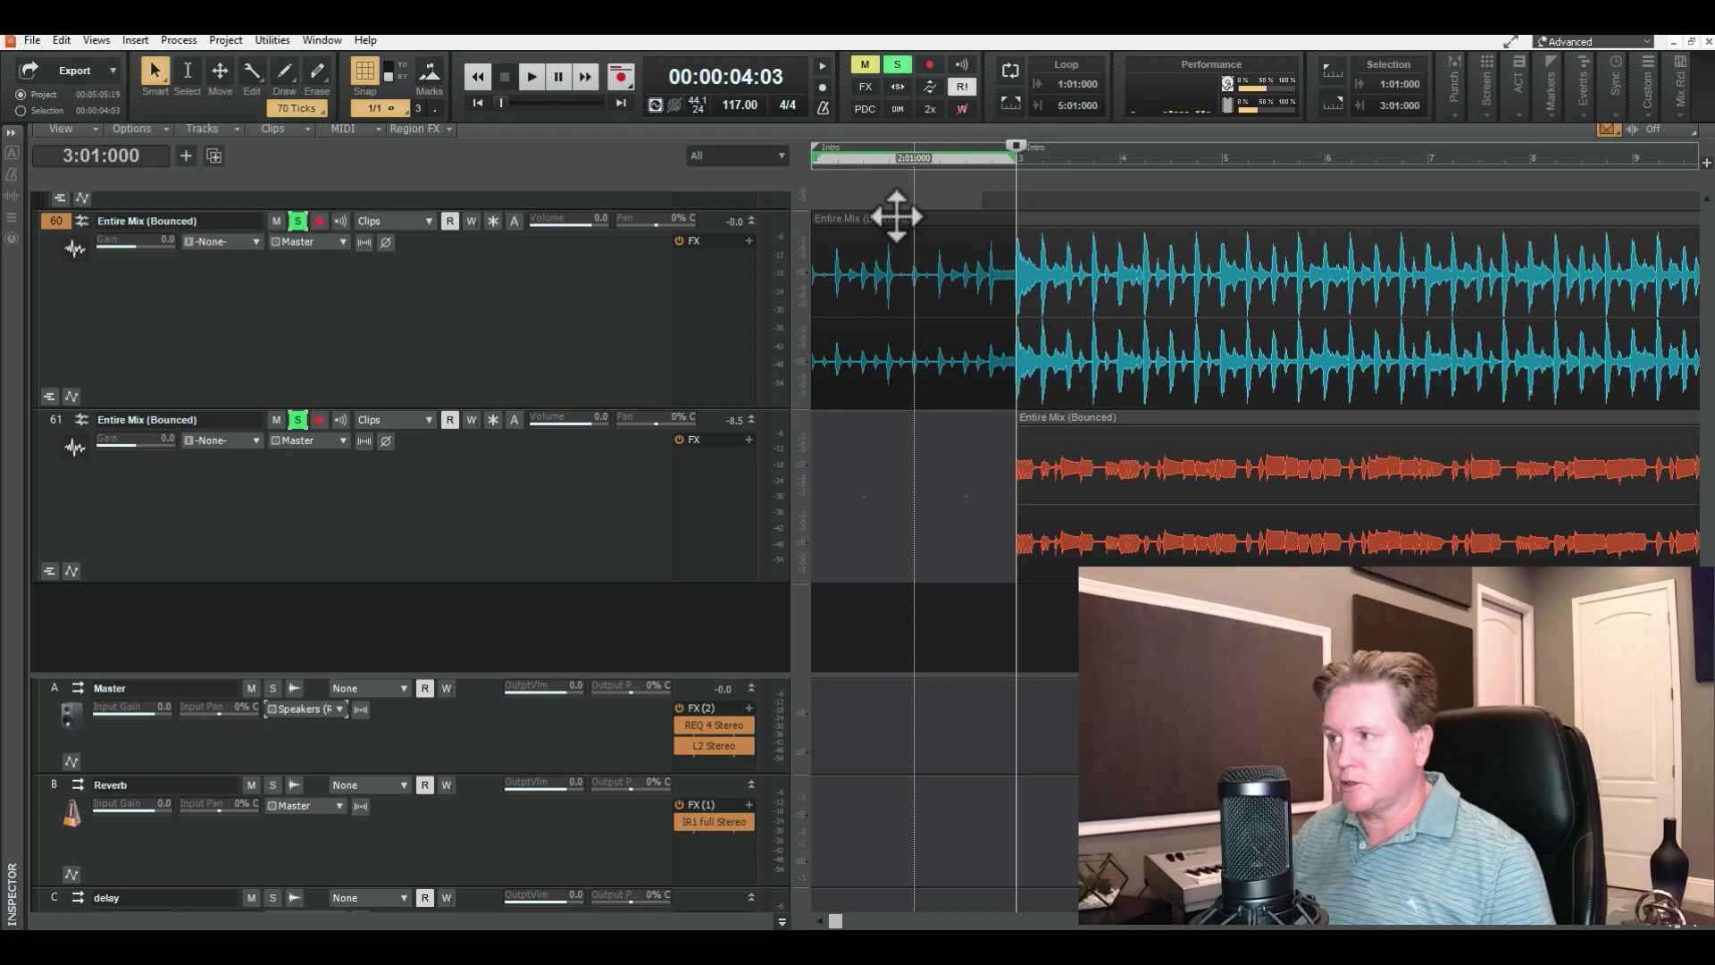
- Copy track 60's two-bar drum intro into the start of track 61 and play it back
{"action": "left_click_drag", "start_coordinate": [897, 216], "coordinate": [912, 481]}
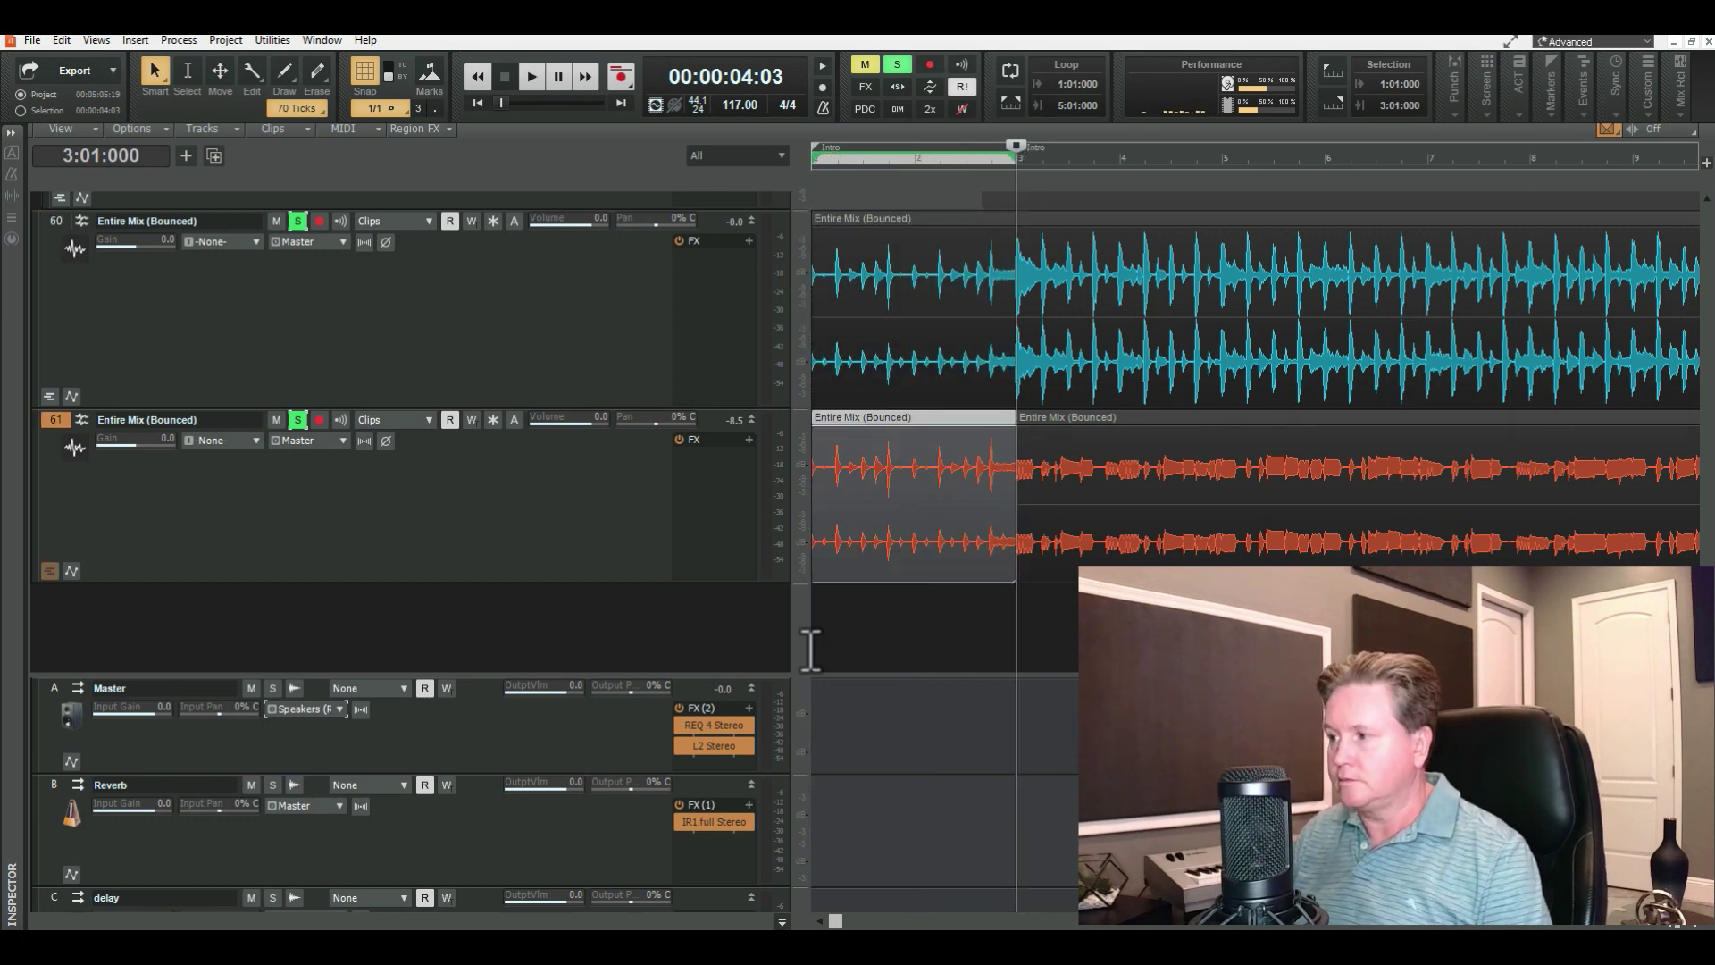
{"action": "left_click", "coordinate": [872, 645]}
{"action": "key", "text": "space"}
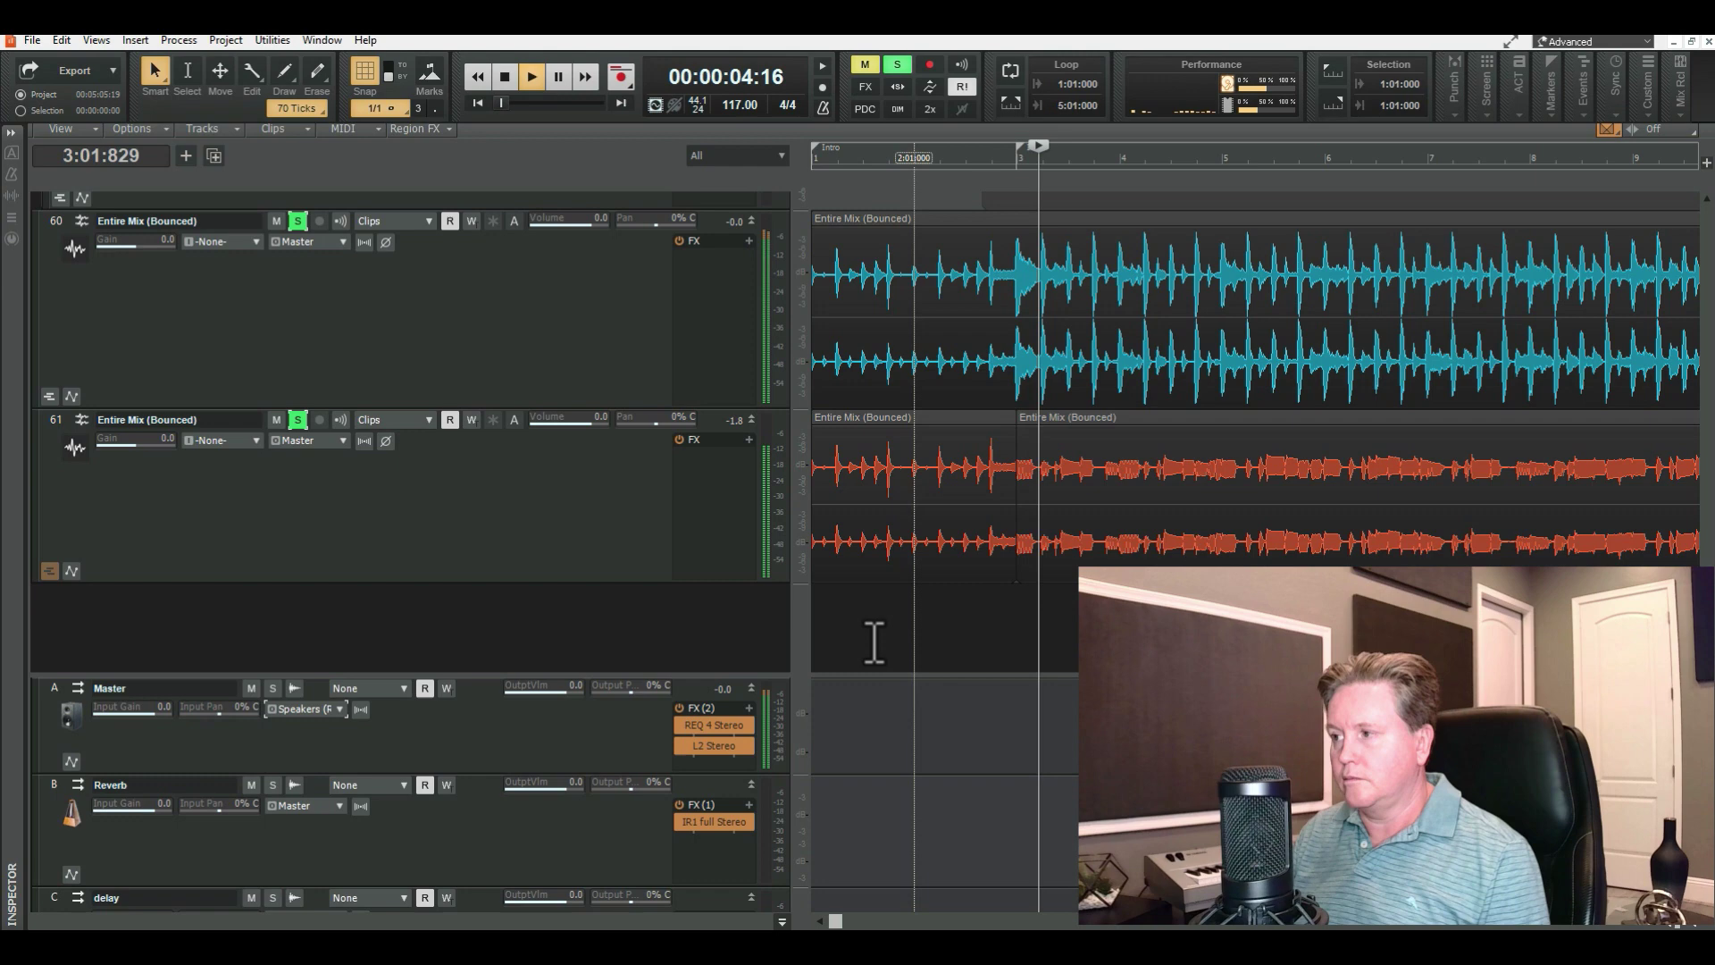
{"action": "left_click", "coordinate": [298, 220]}
{"action": "left_click", "coordinate": [319, 220]}
{"action": "left_click", "coordinate": [921, 612]}
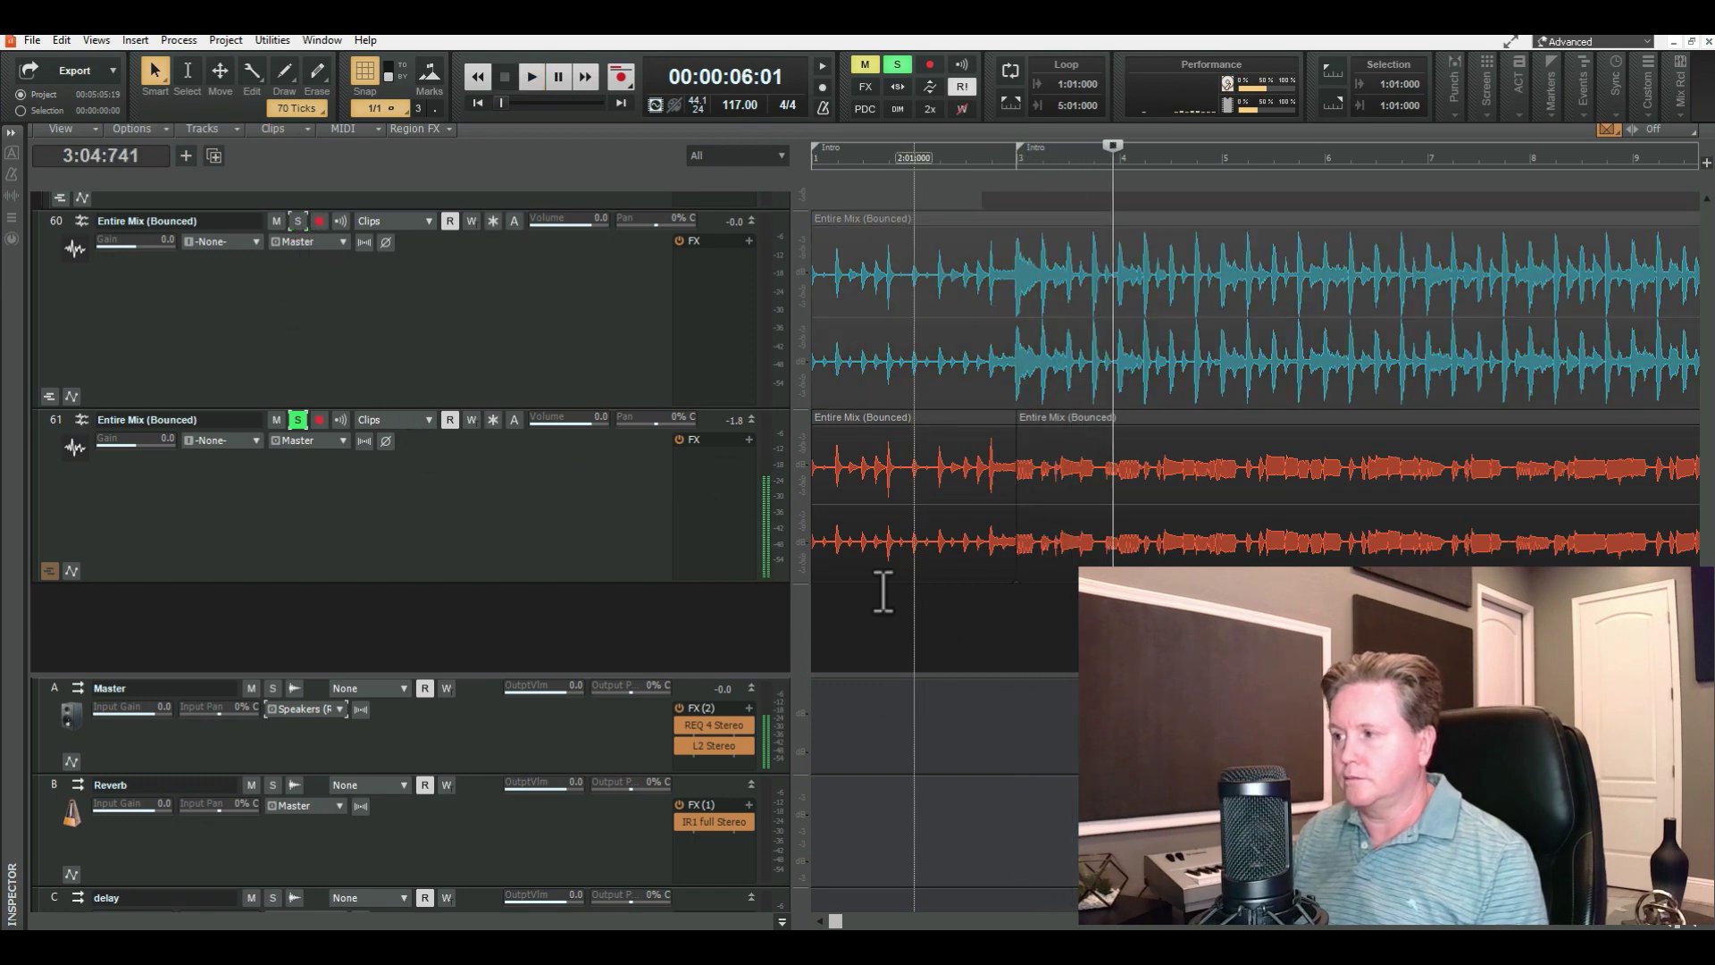
{"action": "key", "text": "space"}
{"action": "key", "text": "space"}
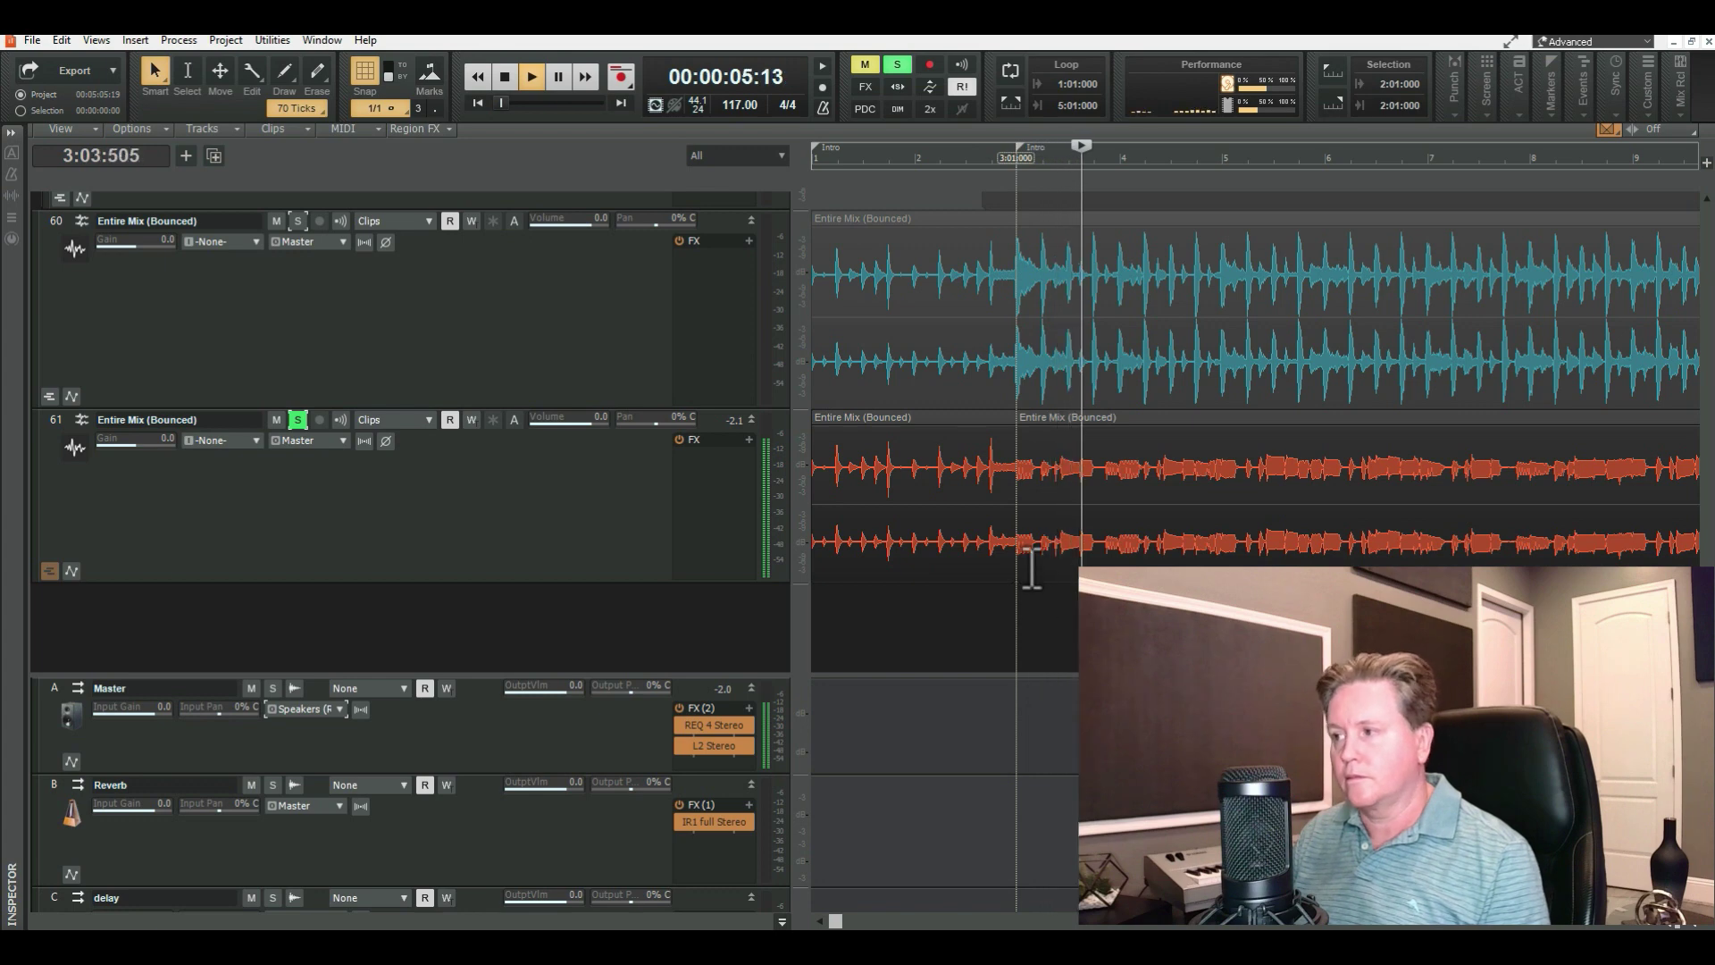
- Trim the count-in's end and extend the bass clip's start to close the gap
{"action": "left_click_drag", "start_coordinate": [1012, 523], "coordinate": [989, 525]}
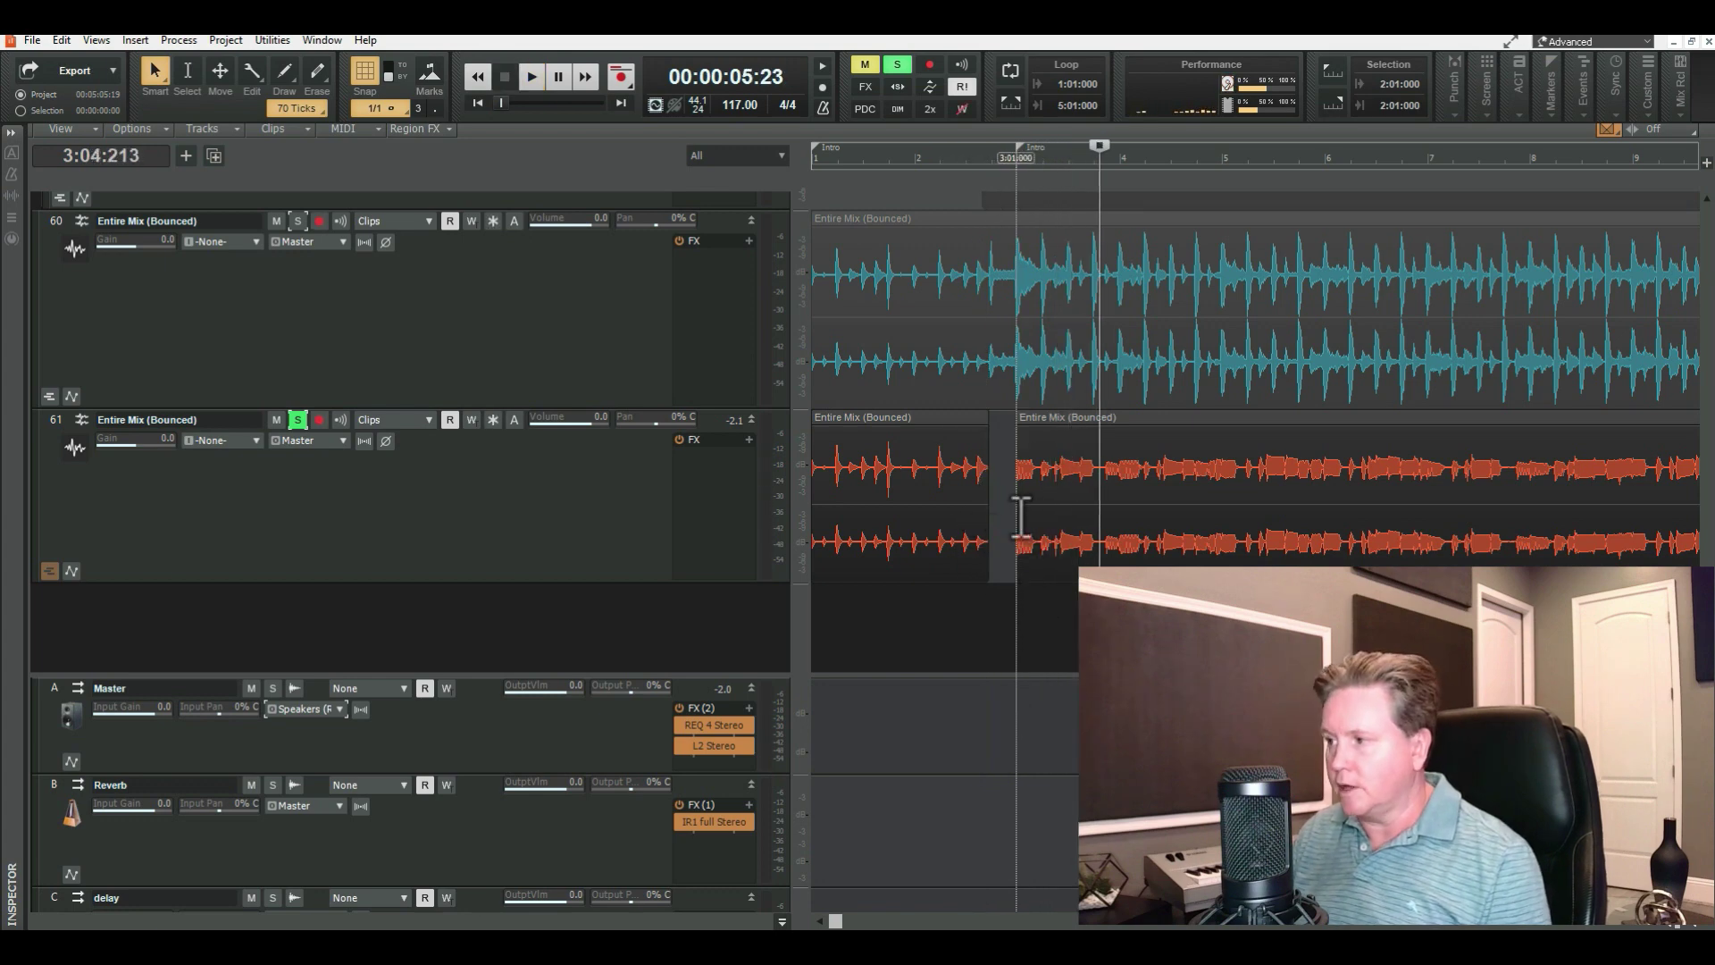
{"action": "left_click_drag", "start_coordinate": [1014, 514], "coordinate": [986, 509]}
{"action": "left_click", "coordinate": [815, 605]}
{"action": "key", "text": "space"}
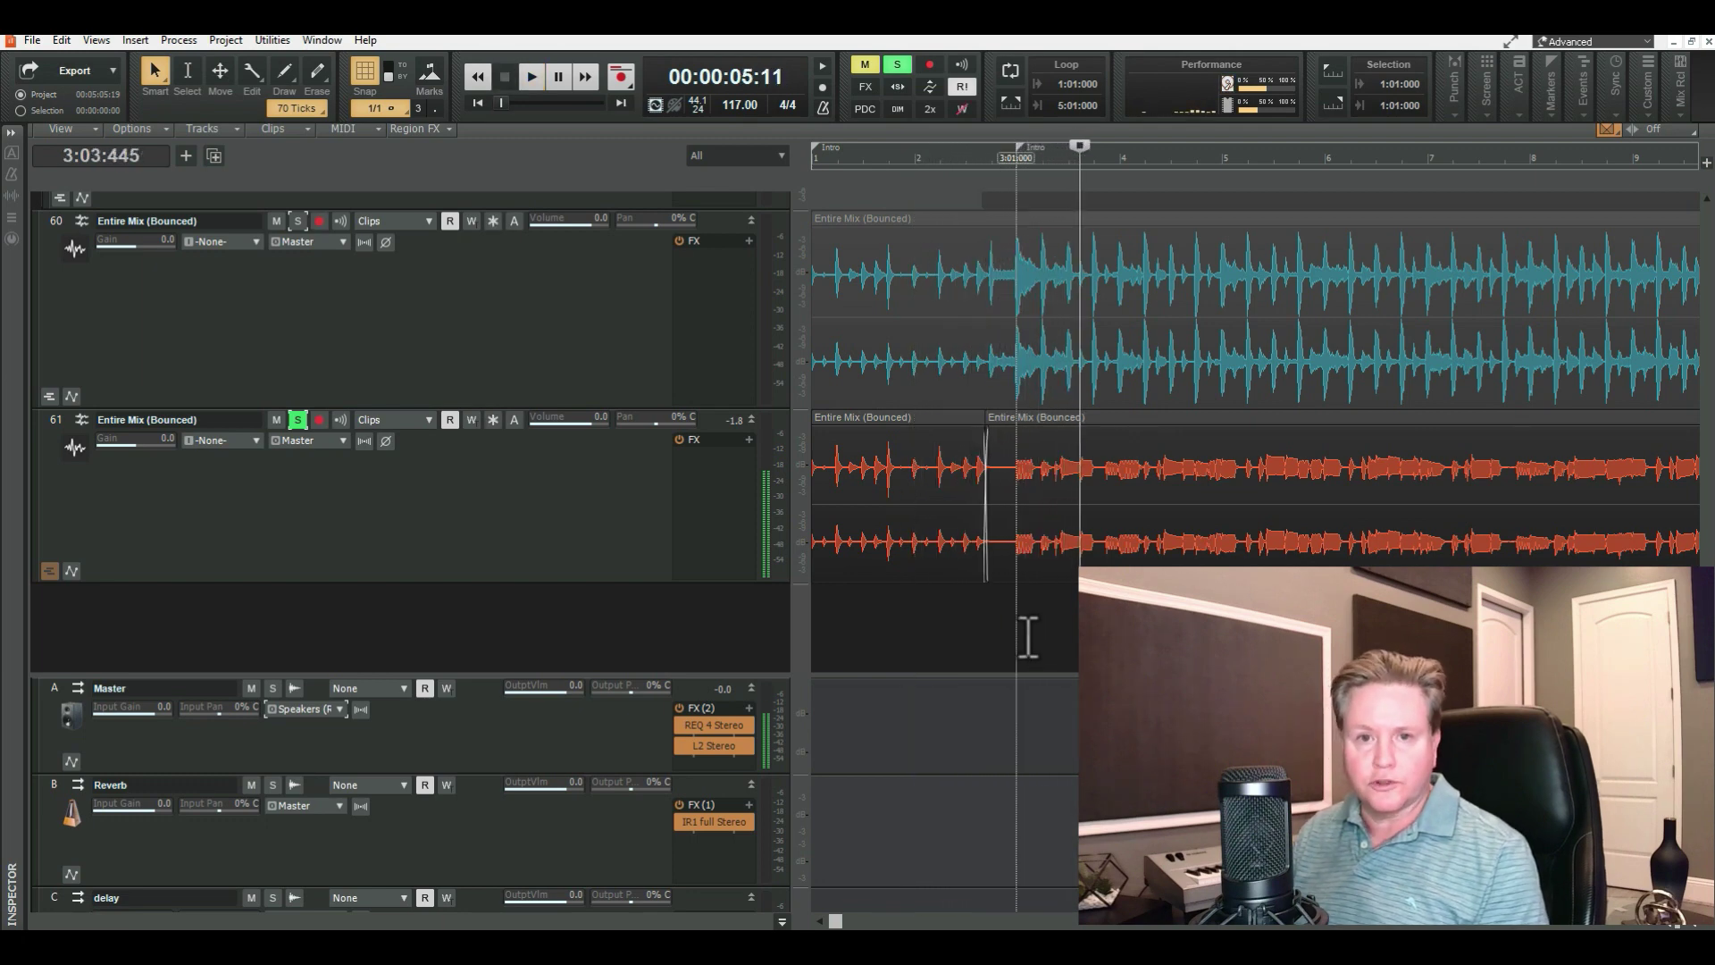
- Select the count-in clip on track 61 and solo track 60
{"action": "left_click", "coordinate": [876, 480]}
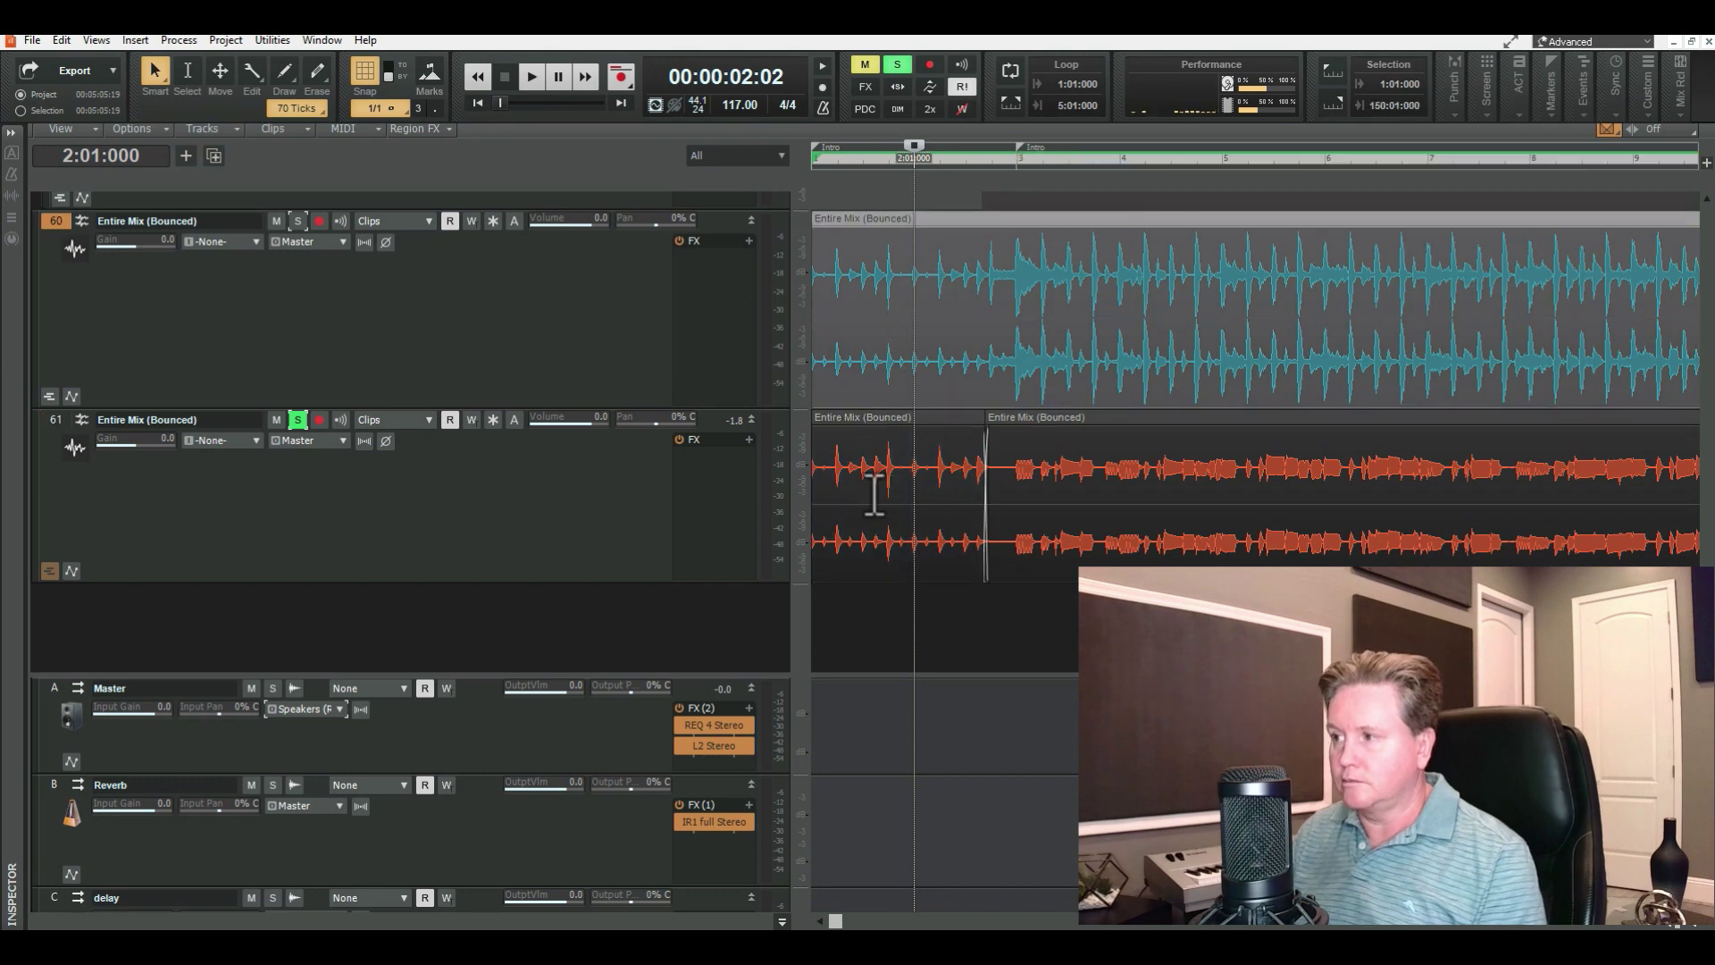
{"action": "left_click", "coordinate": [840, 482]}
{"action": "left_click", "coordinate": [828, 303]}
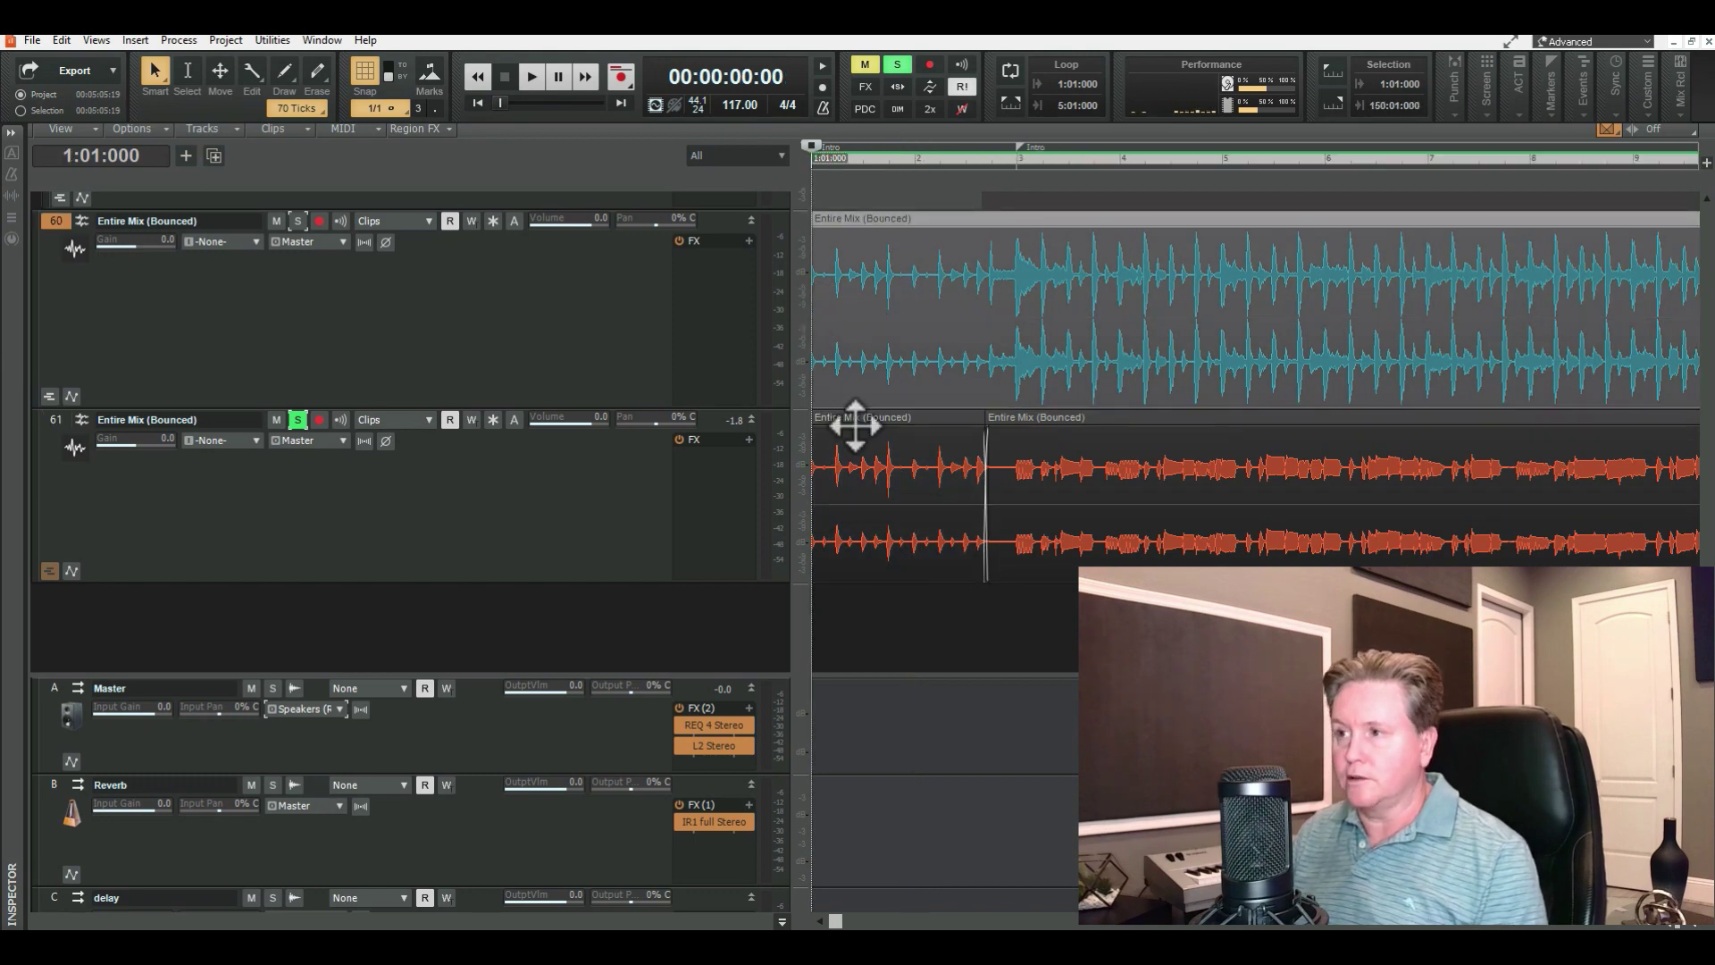
{"action": "left_click", "coordinate": [299, 221]}
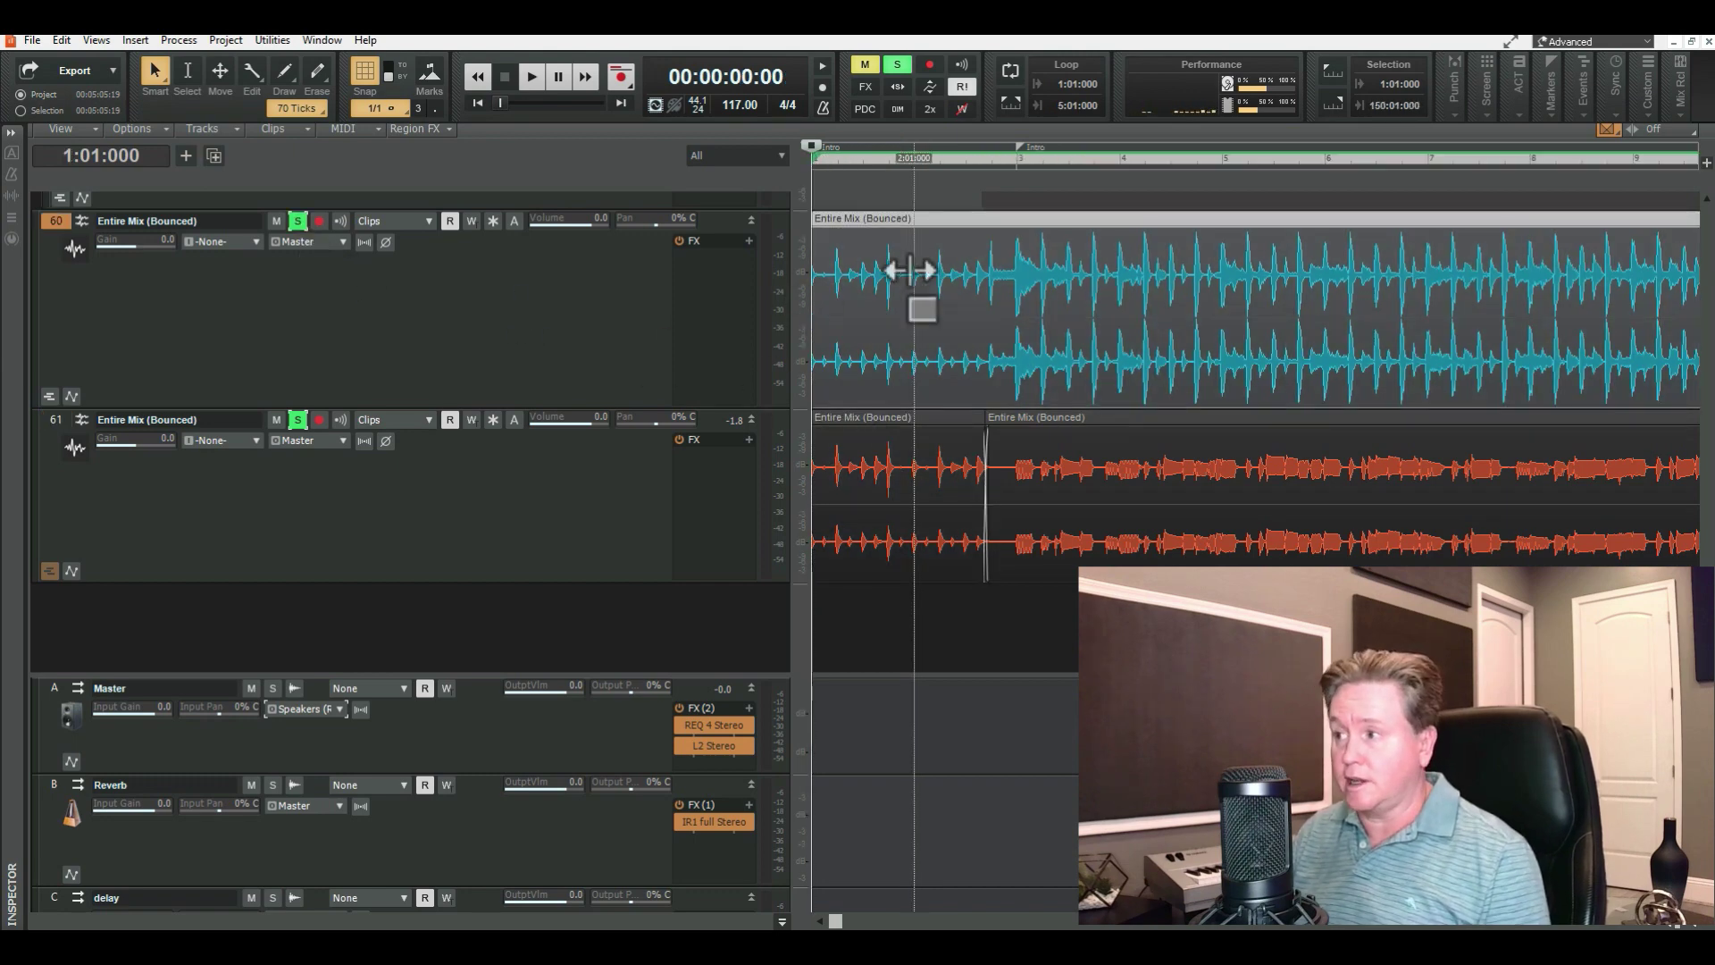
- Turn off snapping, nudge track 60's clip later to check timing, then return it to 1:01
{"action": "left_click", "coordinate": [897, 218]}
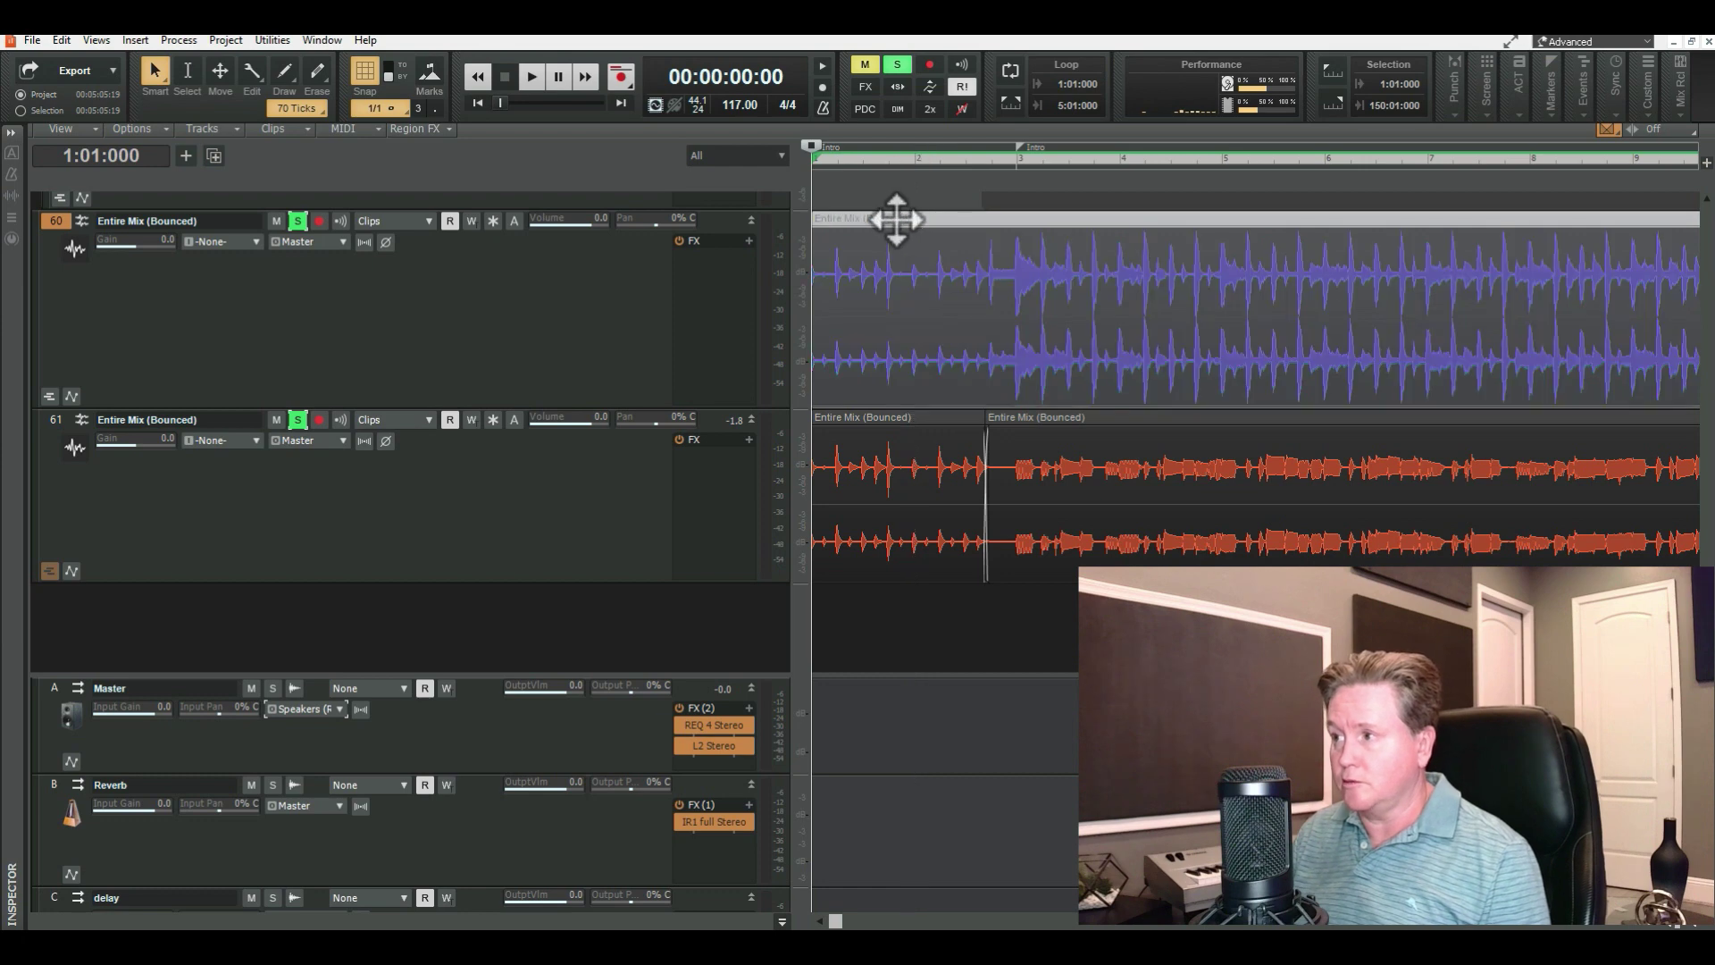
{"action": "left_click", "coordinate": [388, 104]}
{"action": "left_click_drag", "start_coordinate": [858, 219], "coordinate": [864, 218]}
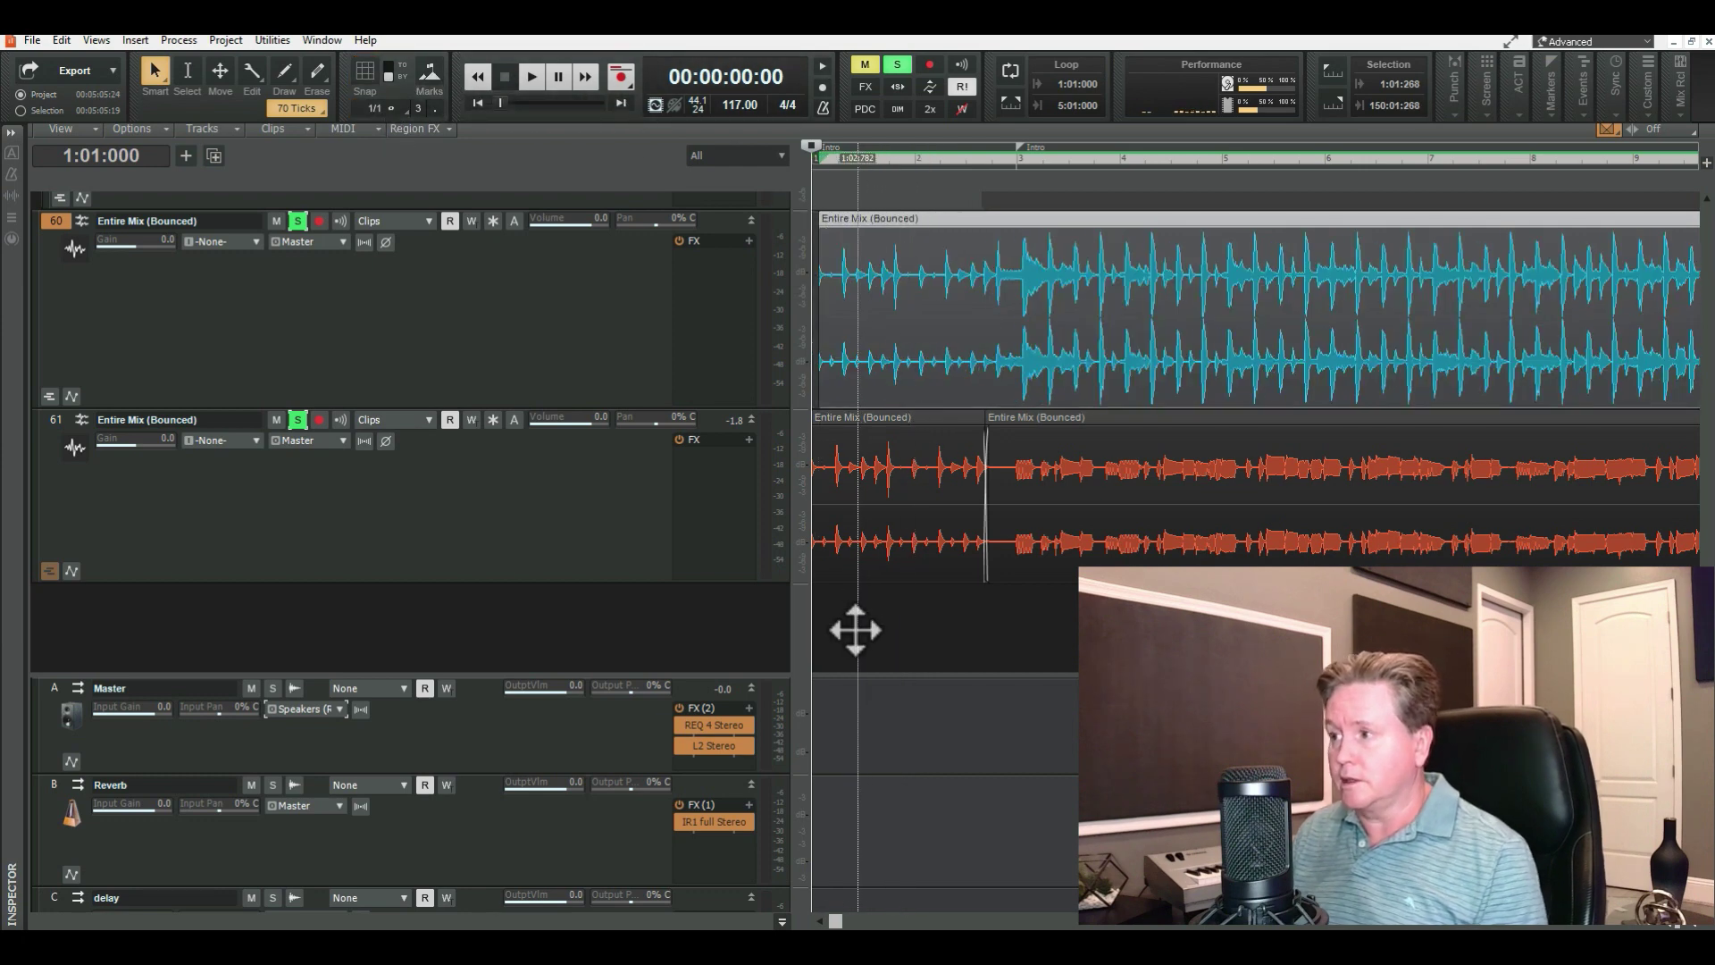
{"action": "key", "text": "space"}
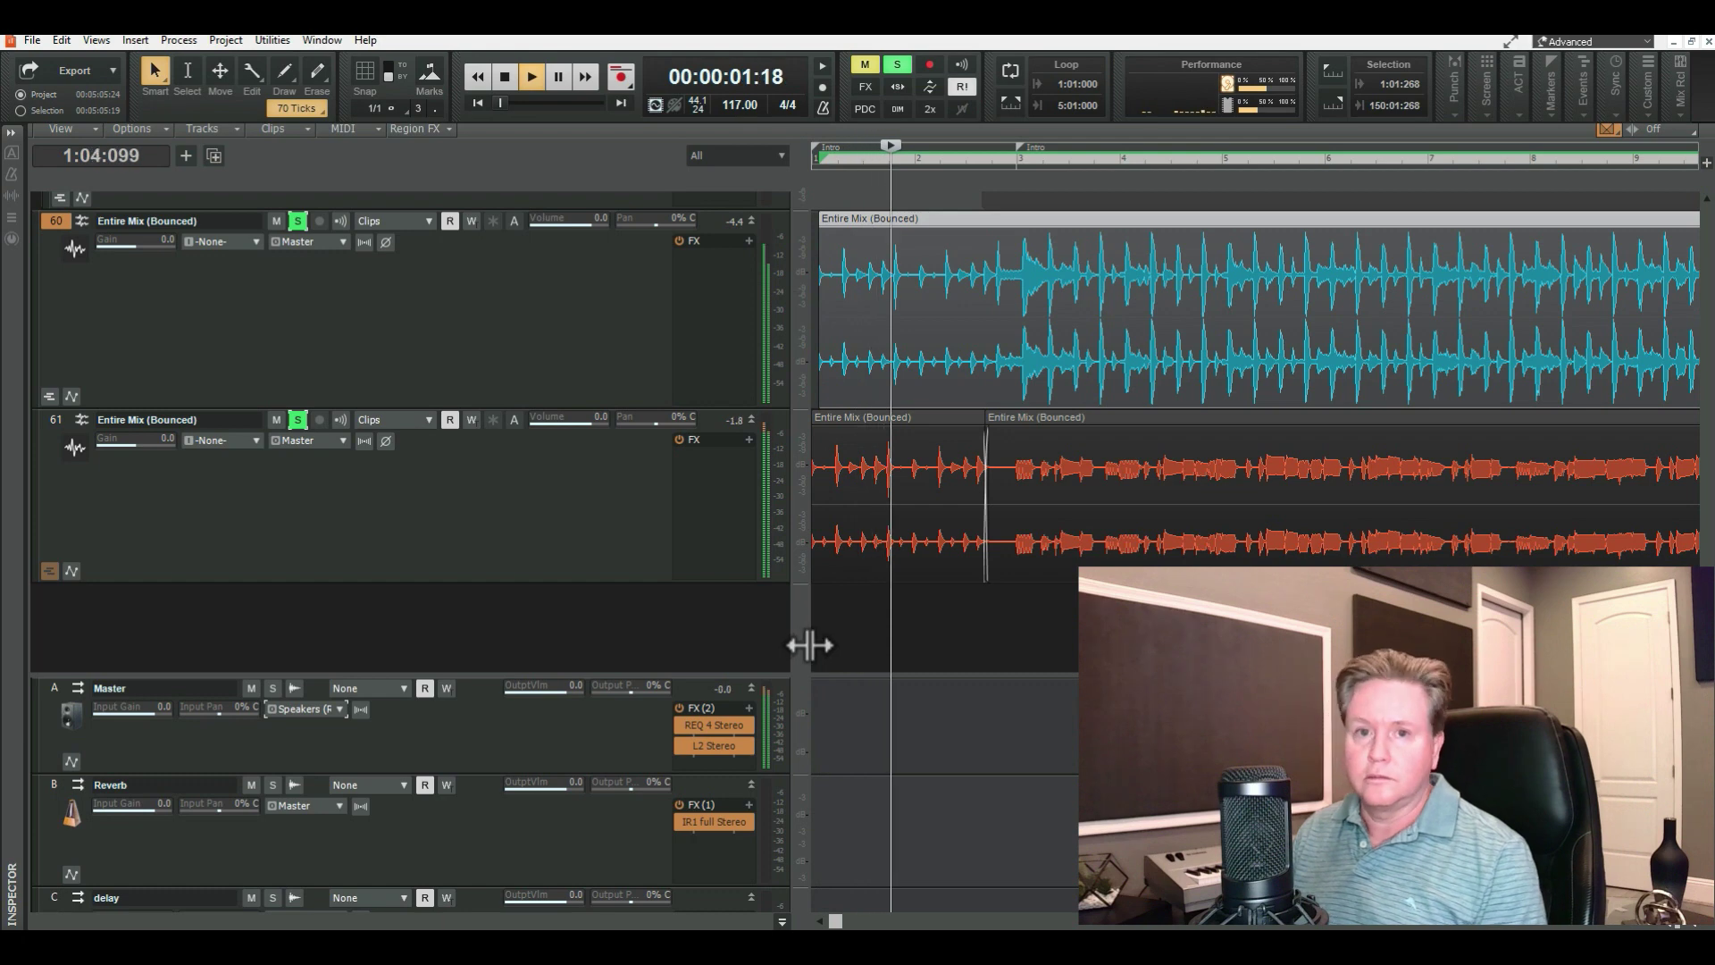
{"action": "key", "text": "space"}
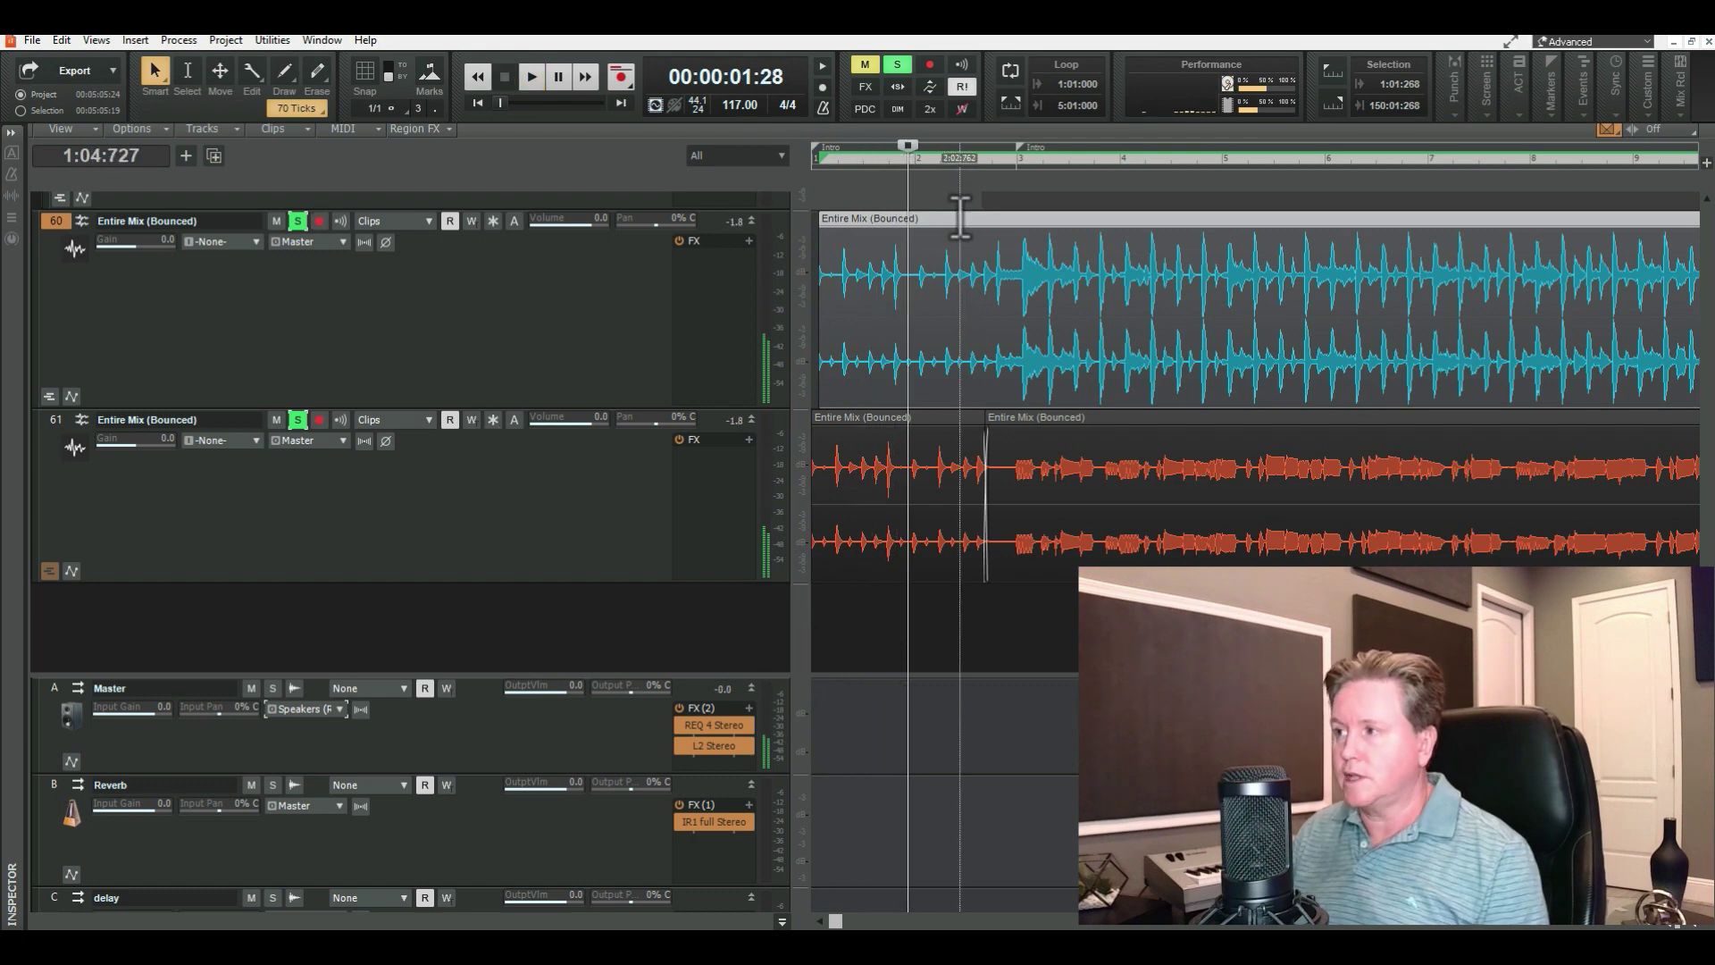
{"action": "left_click_drag", "start_coordinate": [914, 219], "coordinate": [908, 215]}
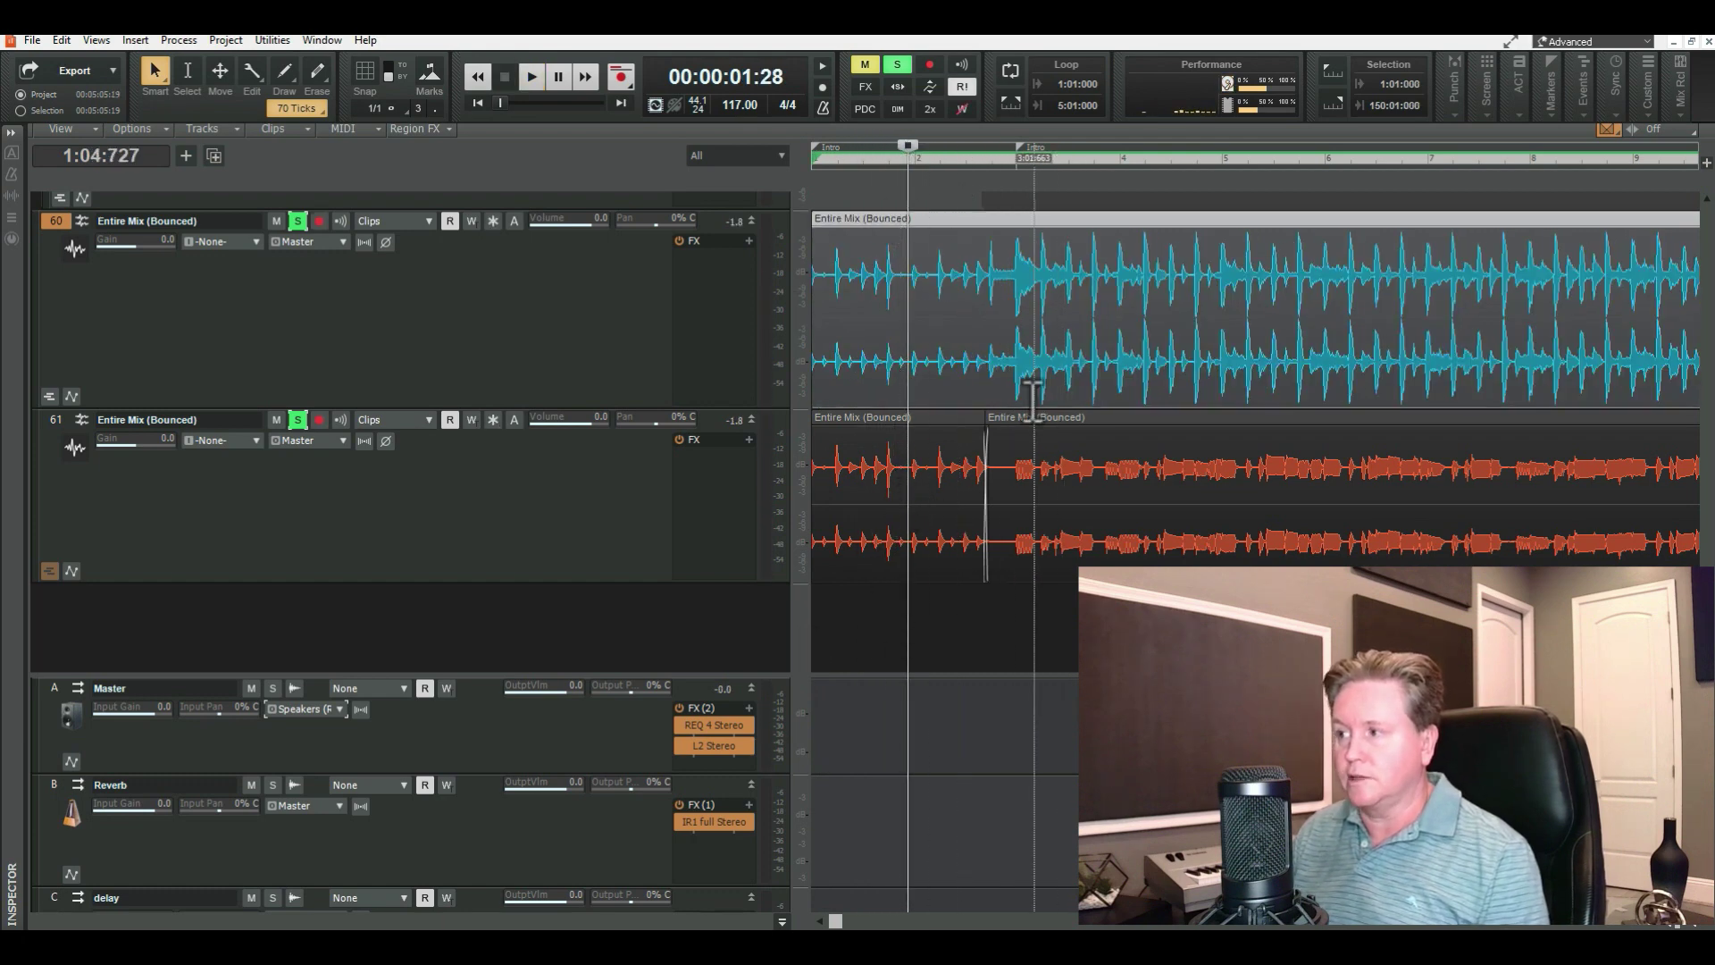
- Bounce track 61's count-in and bass clips into one continuous clip
{"action": "left_click", "coordinate": [1019, 697]}
{"action": "left_click", "coordinate": [1130, 525]}
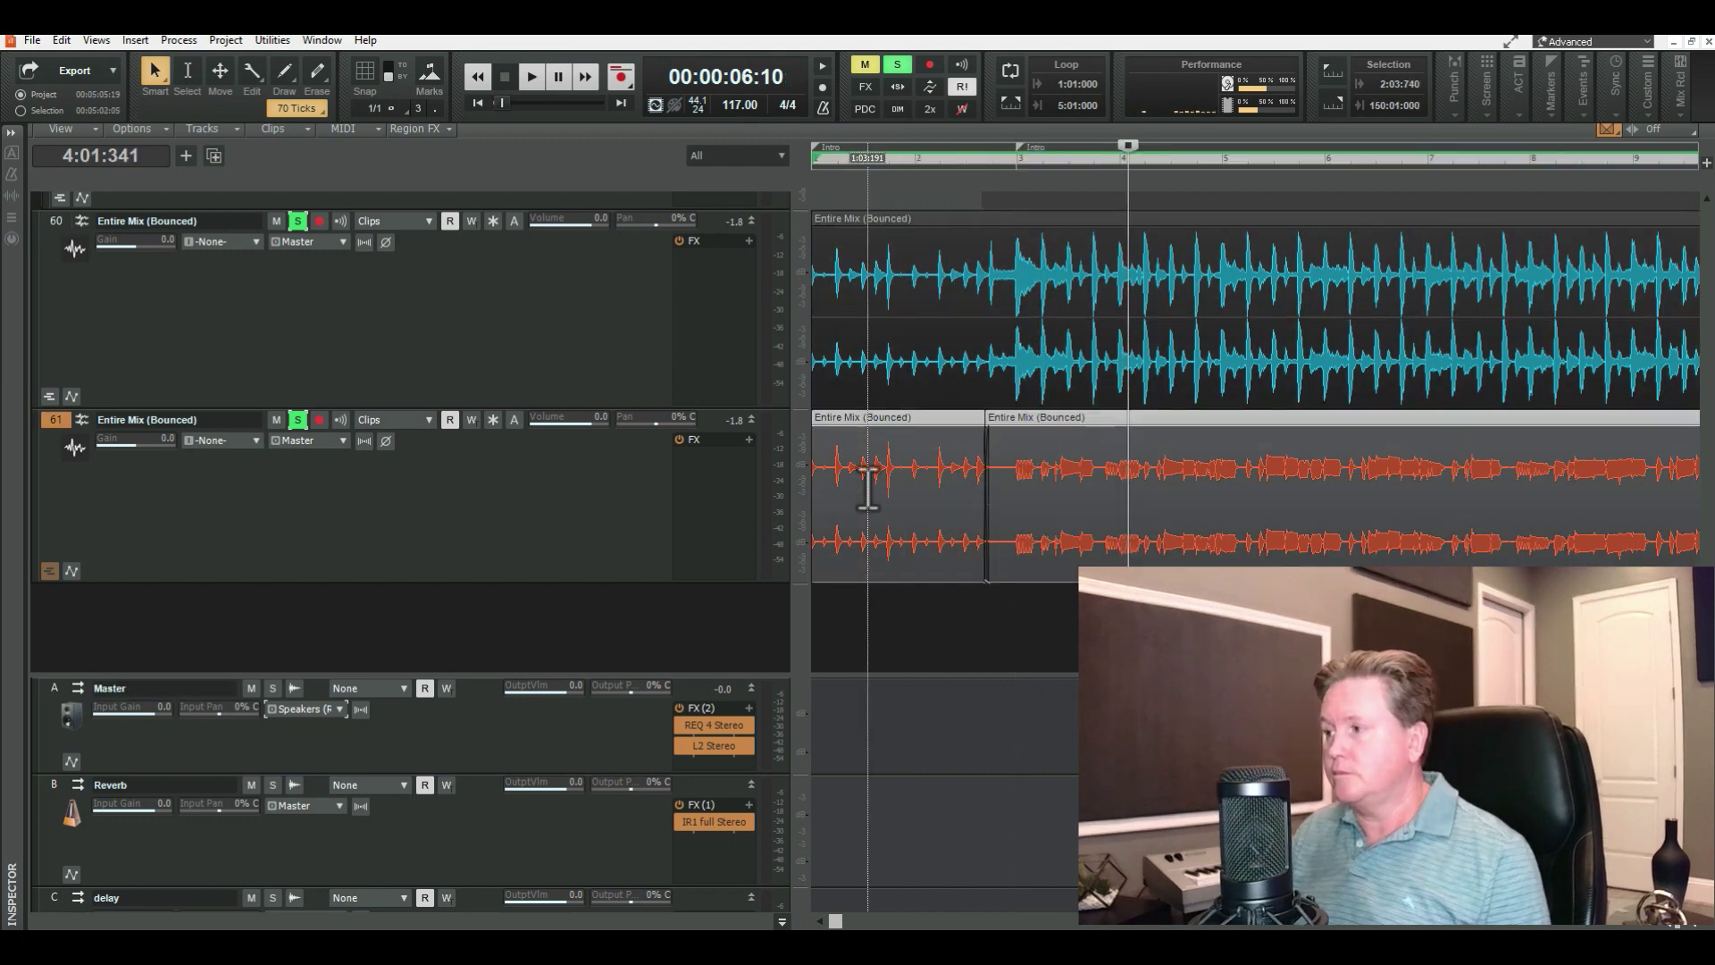
{"action": "right_click", "coordinate": [870, 490]}
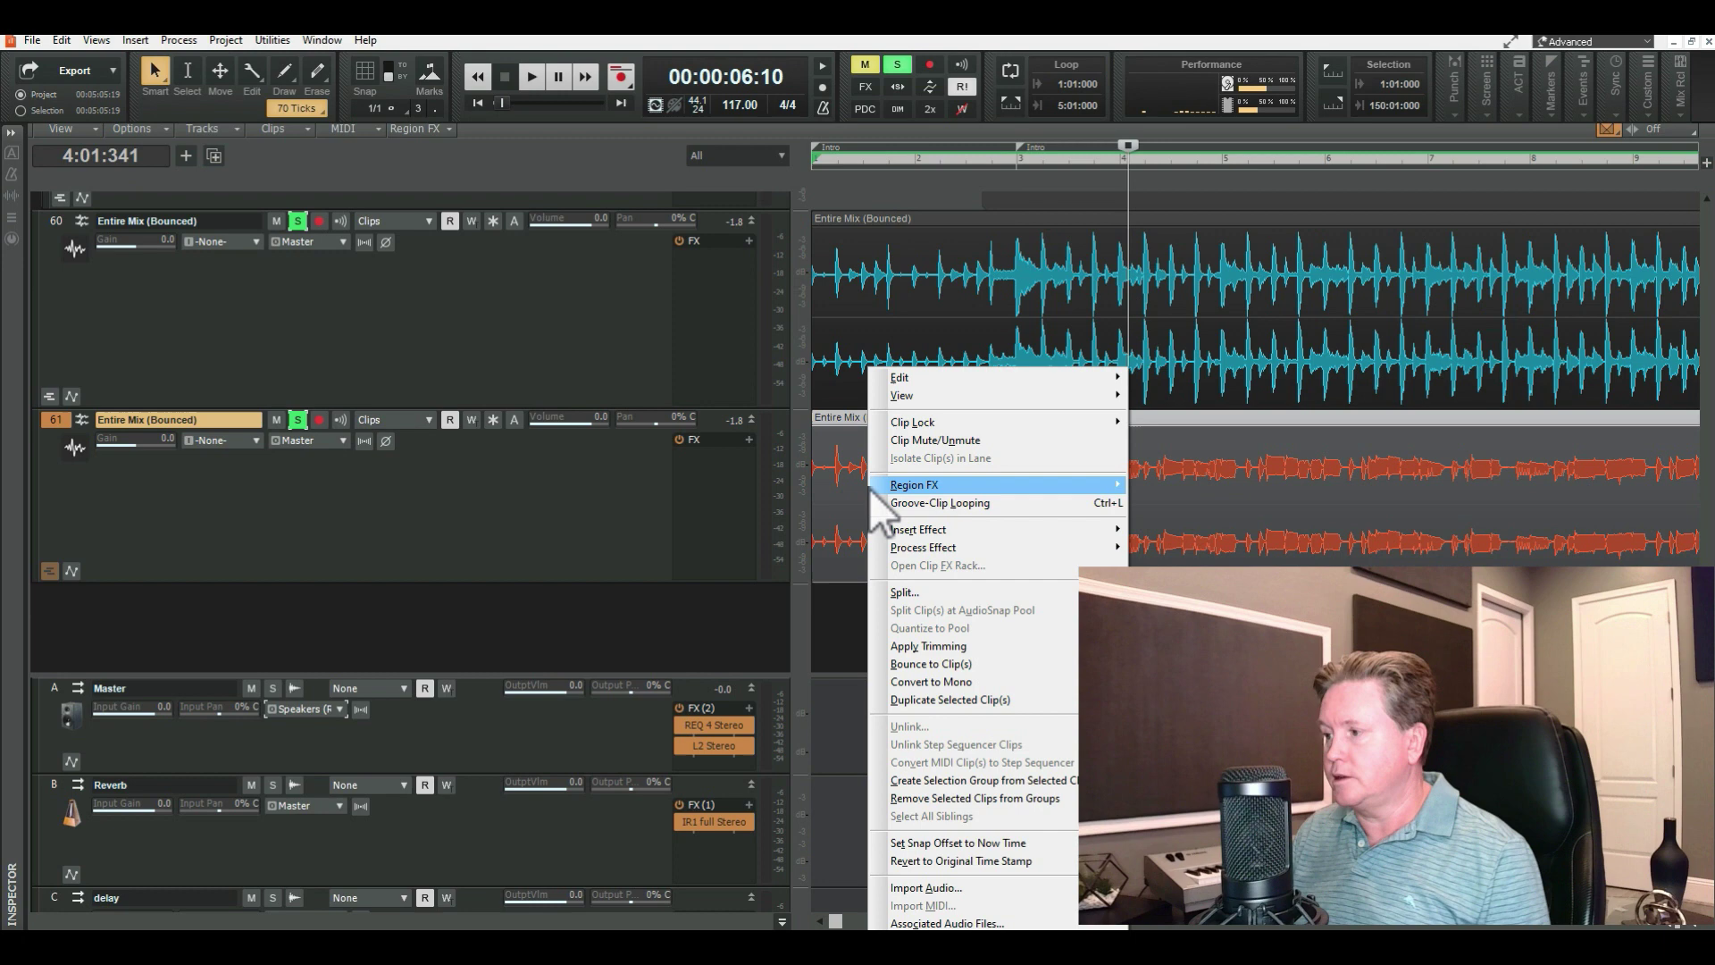
{"action": "left_click", "coordinate": [972, 664]}
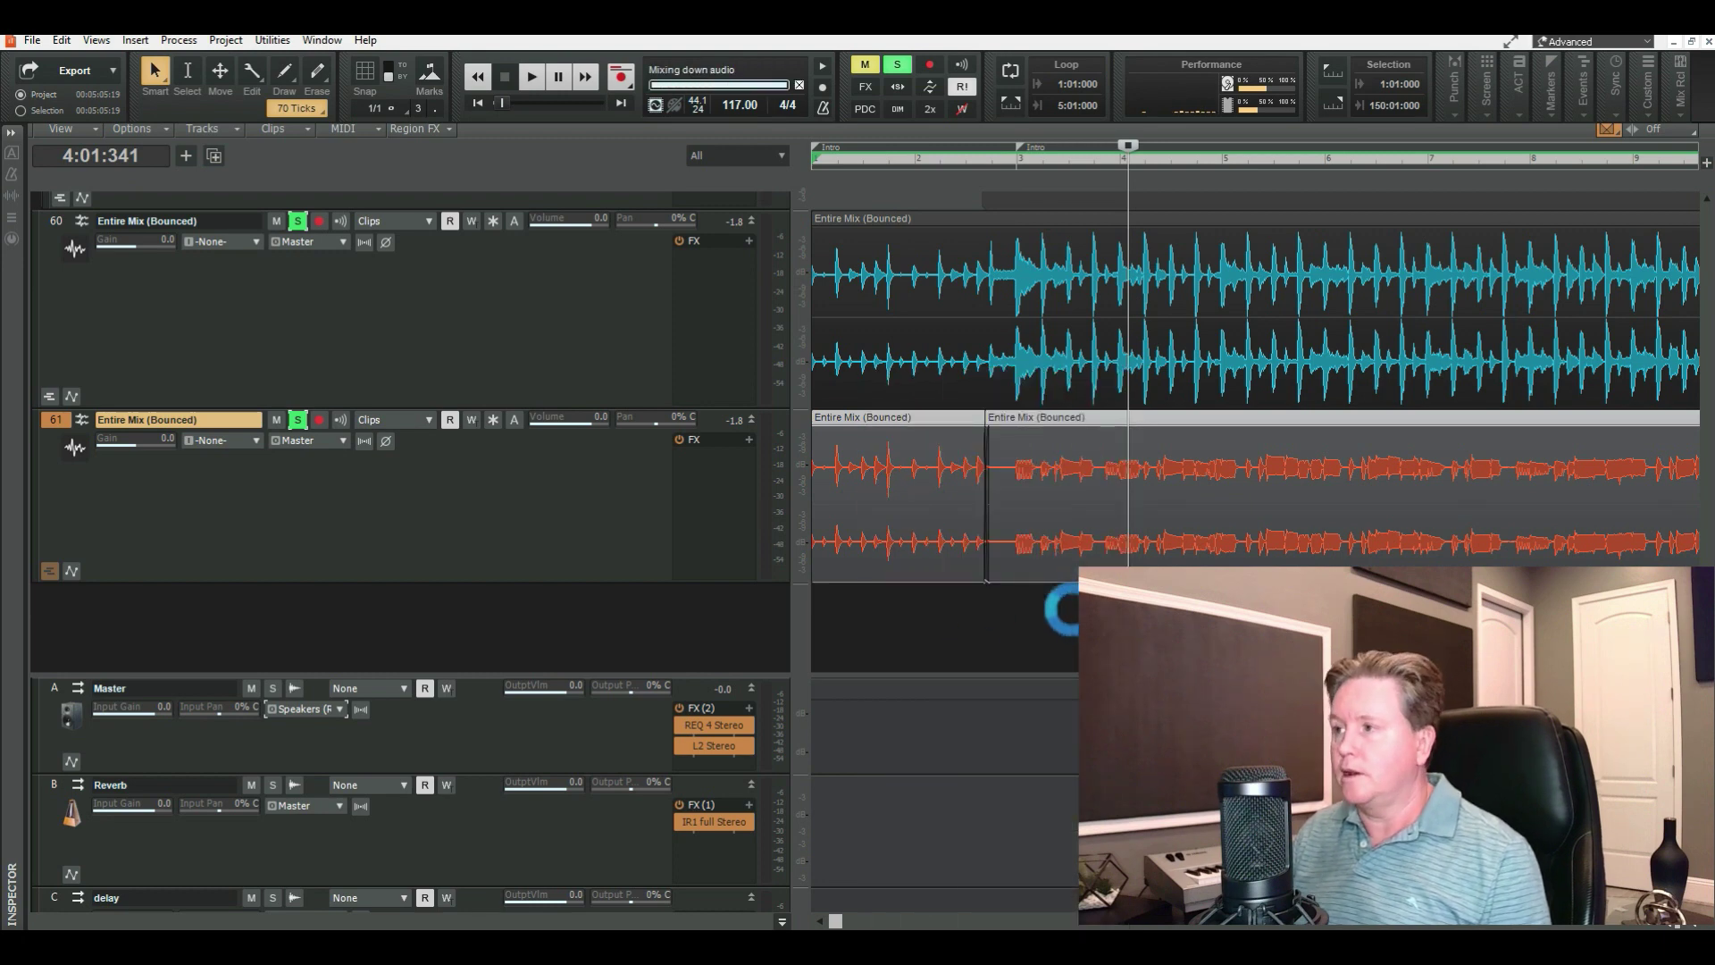
{"action": "left_click", "coordinate": [1007, 486]}
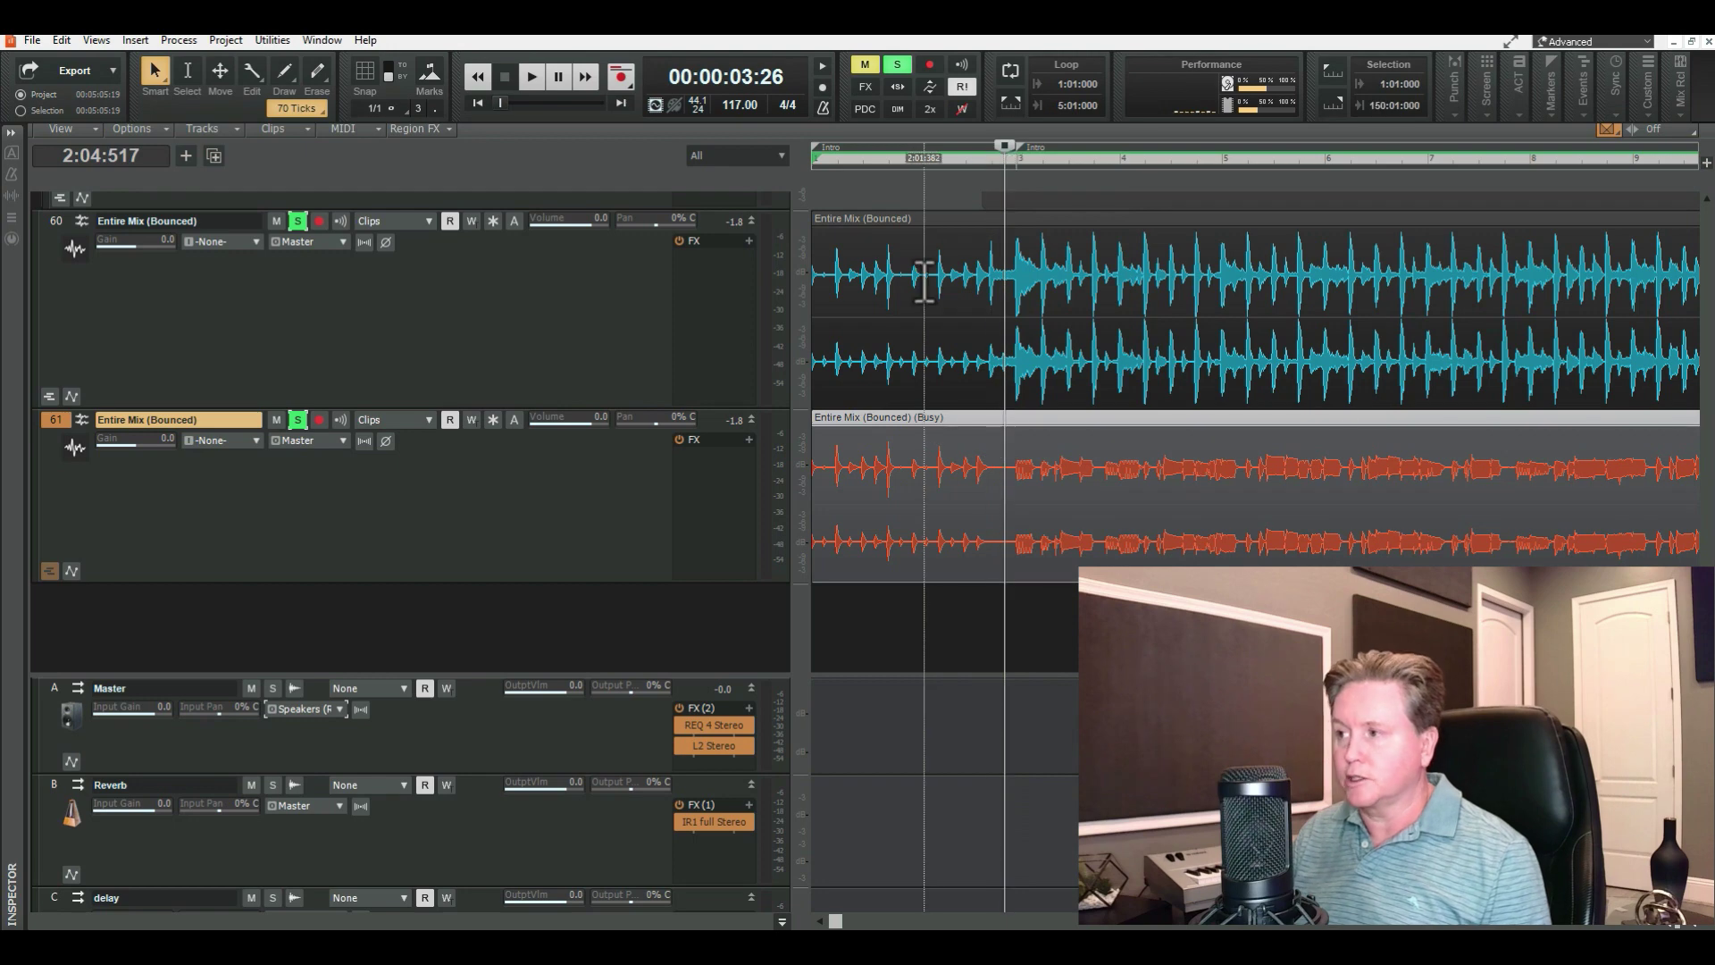
{"action": "left_click", "coordinate": [276, 41]}
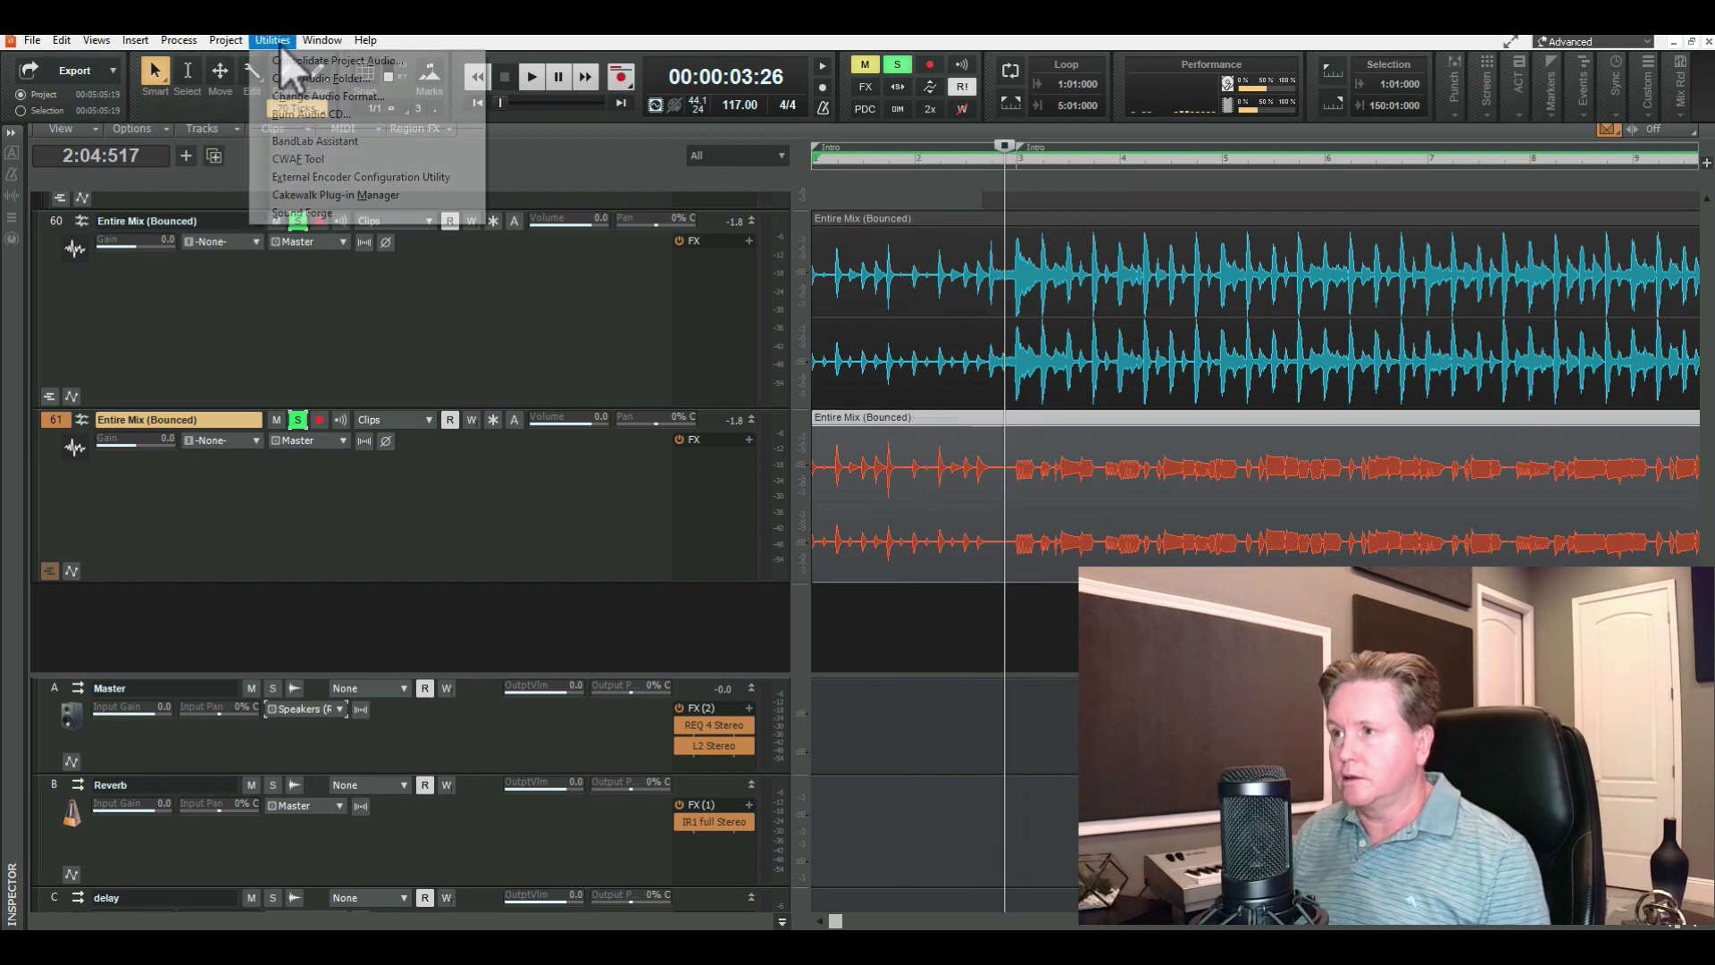
- Convert track 61's bounced clip to mono in Sound Forge using Mix Channels, then return to Cakewalk
{"action": "left_click", "coordinate": [361, 212]}
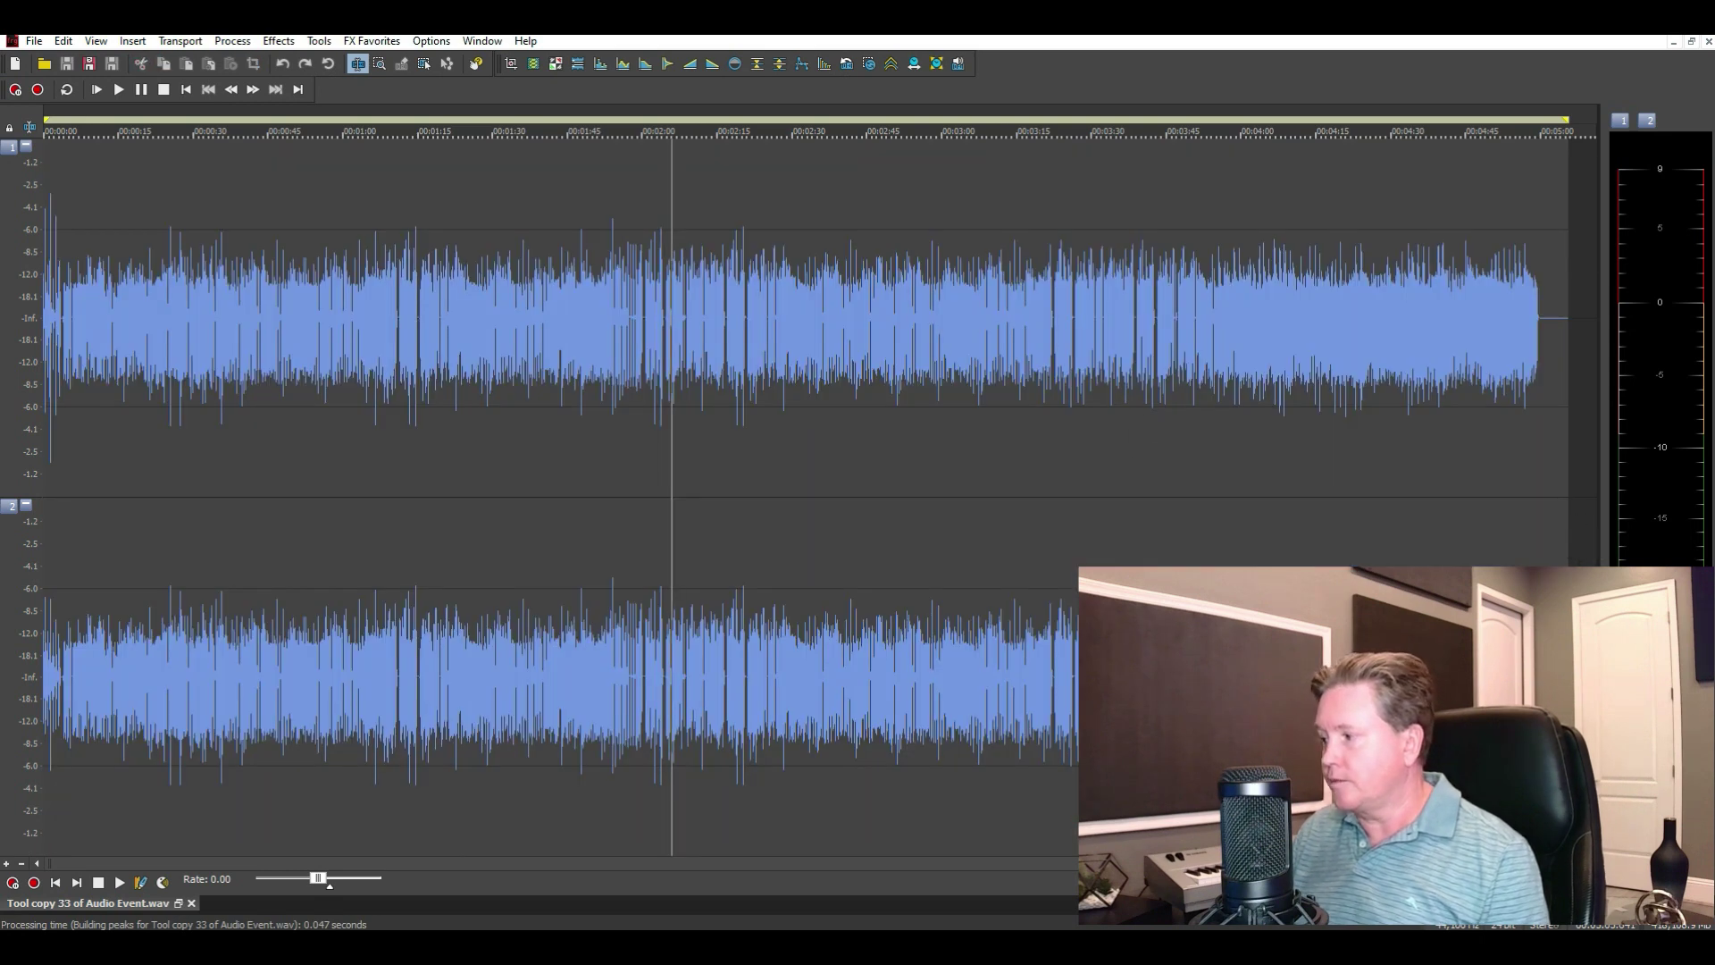
{"action": "left_click", "coordinate": [983, 411]}
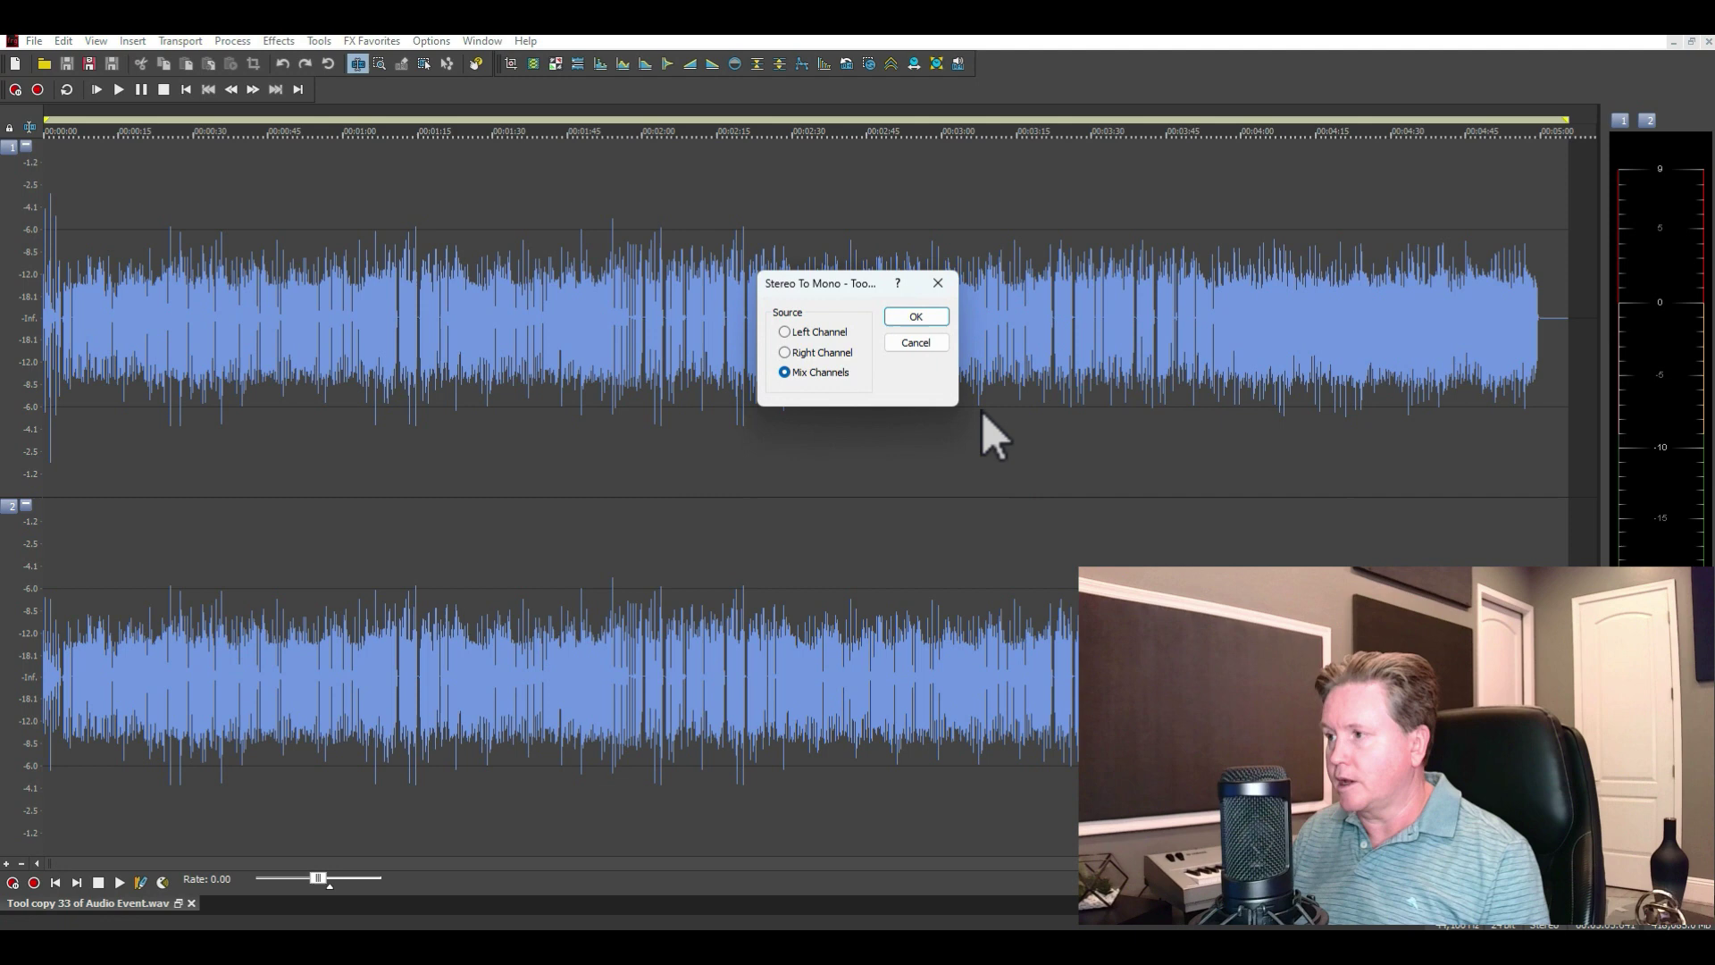
{"action": "left_click", "coordinate": [916, 317]}
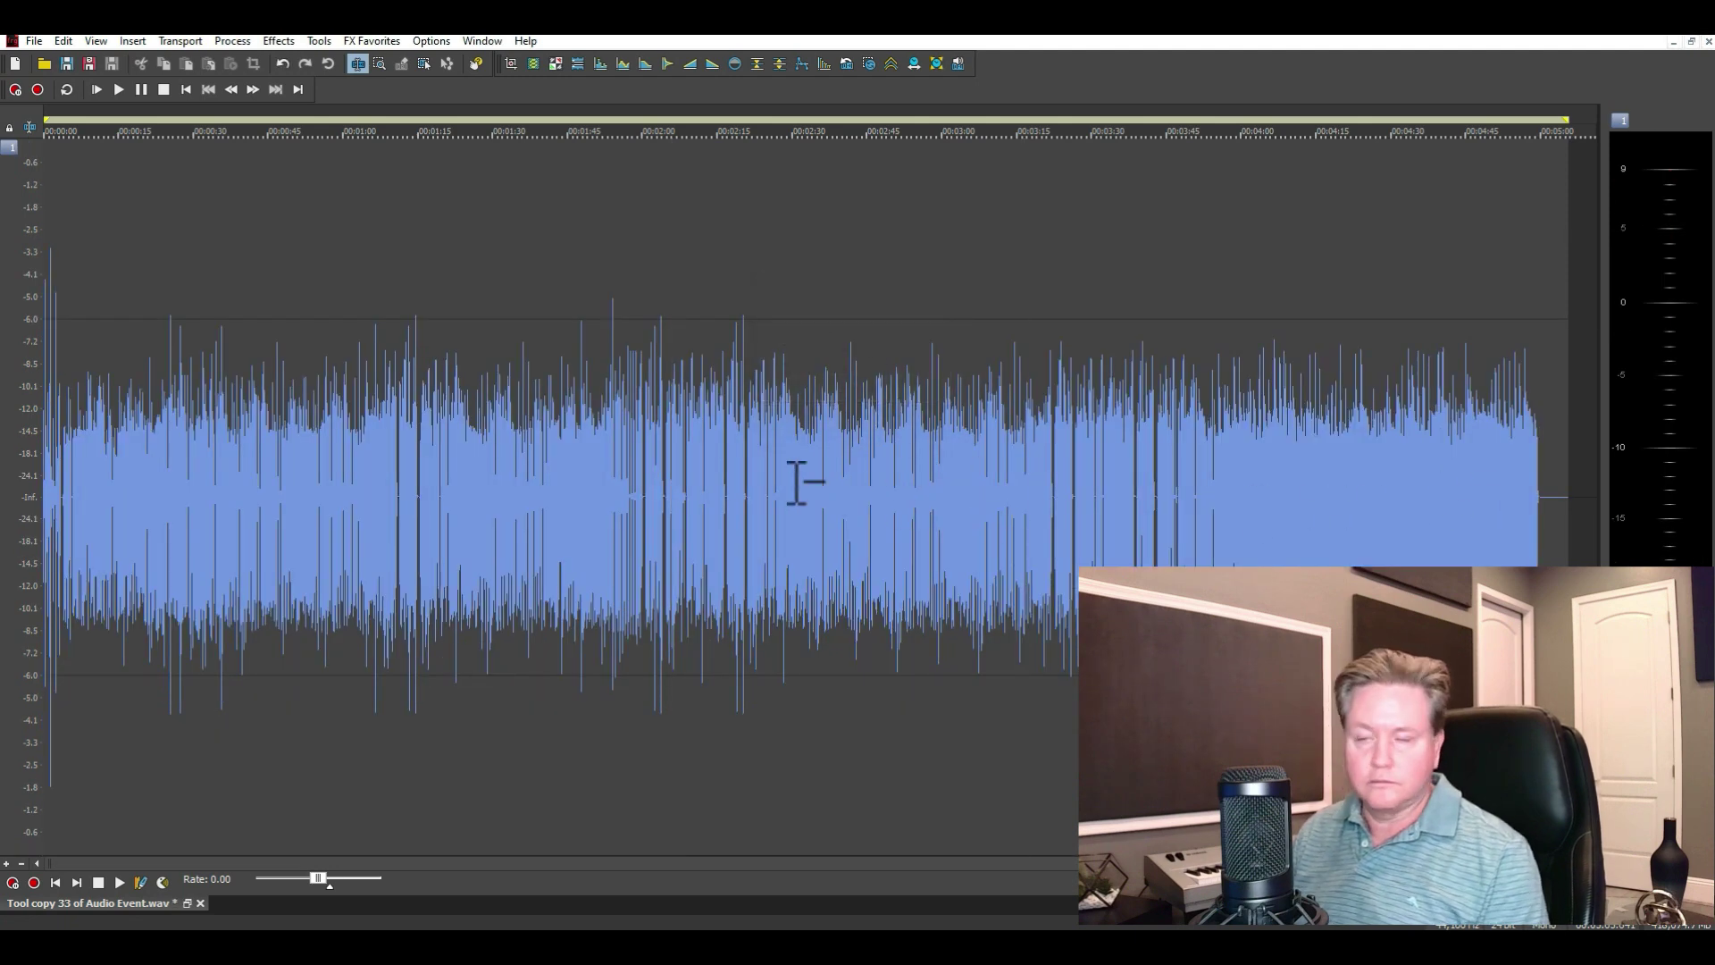
{"action": "left_click", "coordinate": [731, 477]}
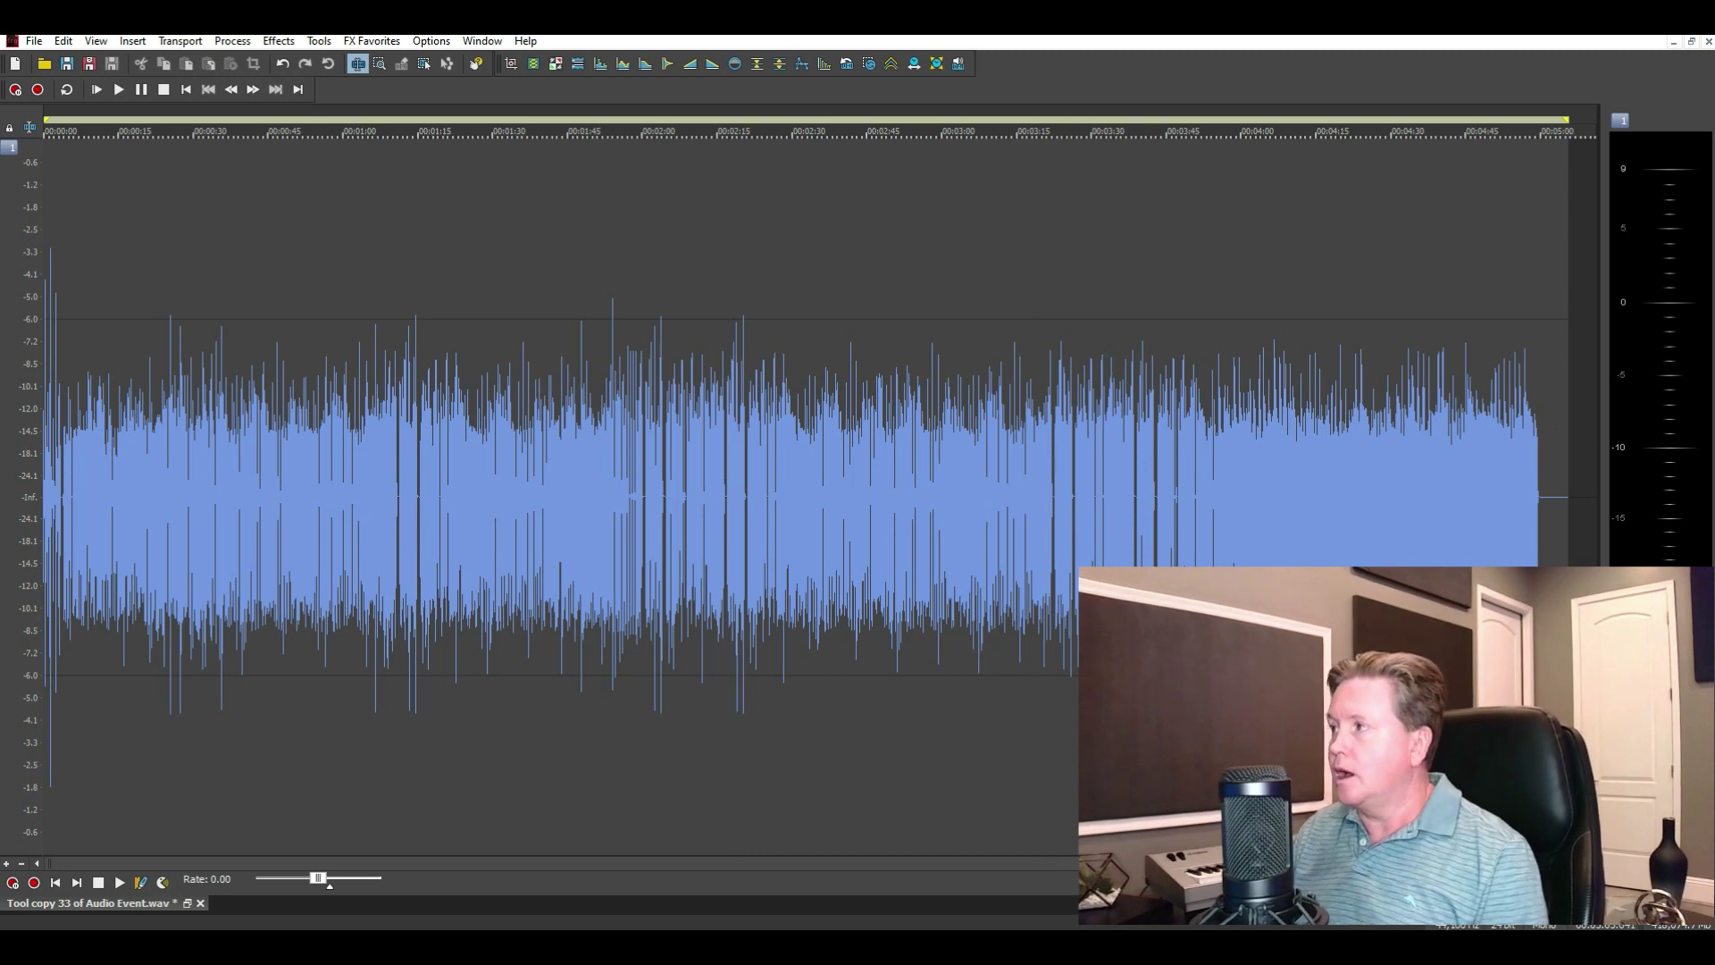
{"action": "left_click", "coordinate": [1673, 41]}
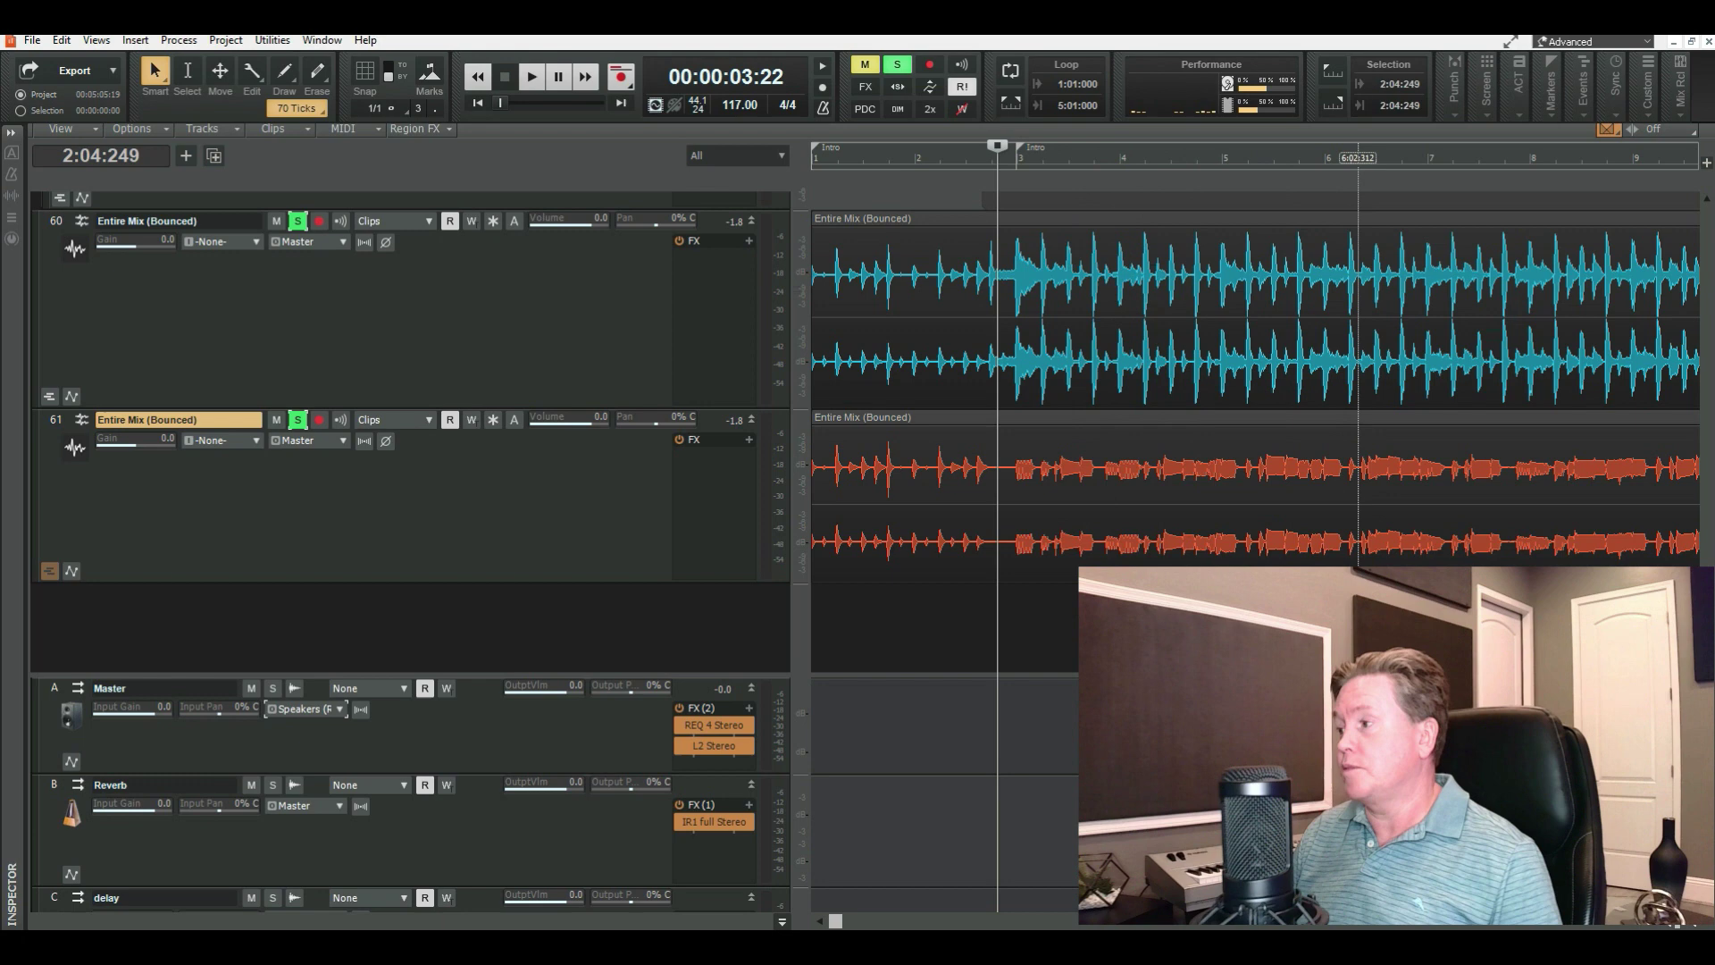
{"action": "left_click", "coordinate": [1501, 157]}
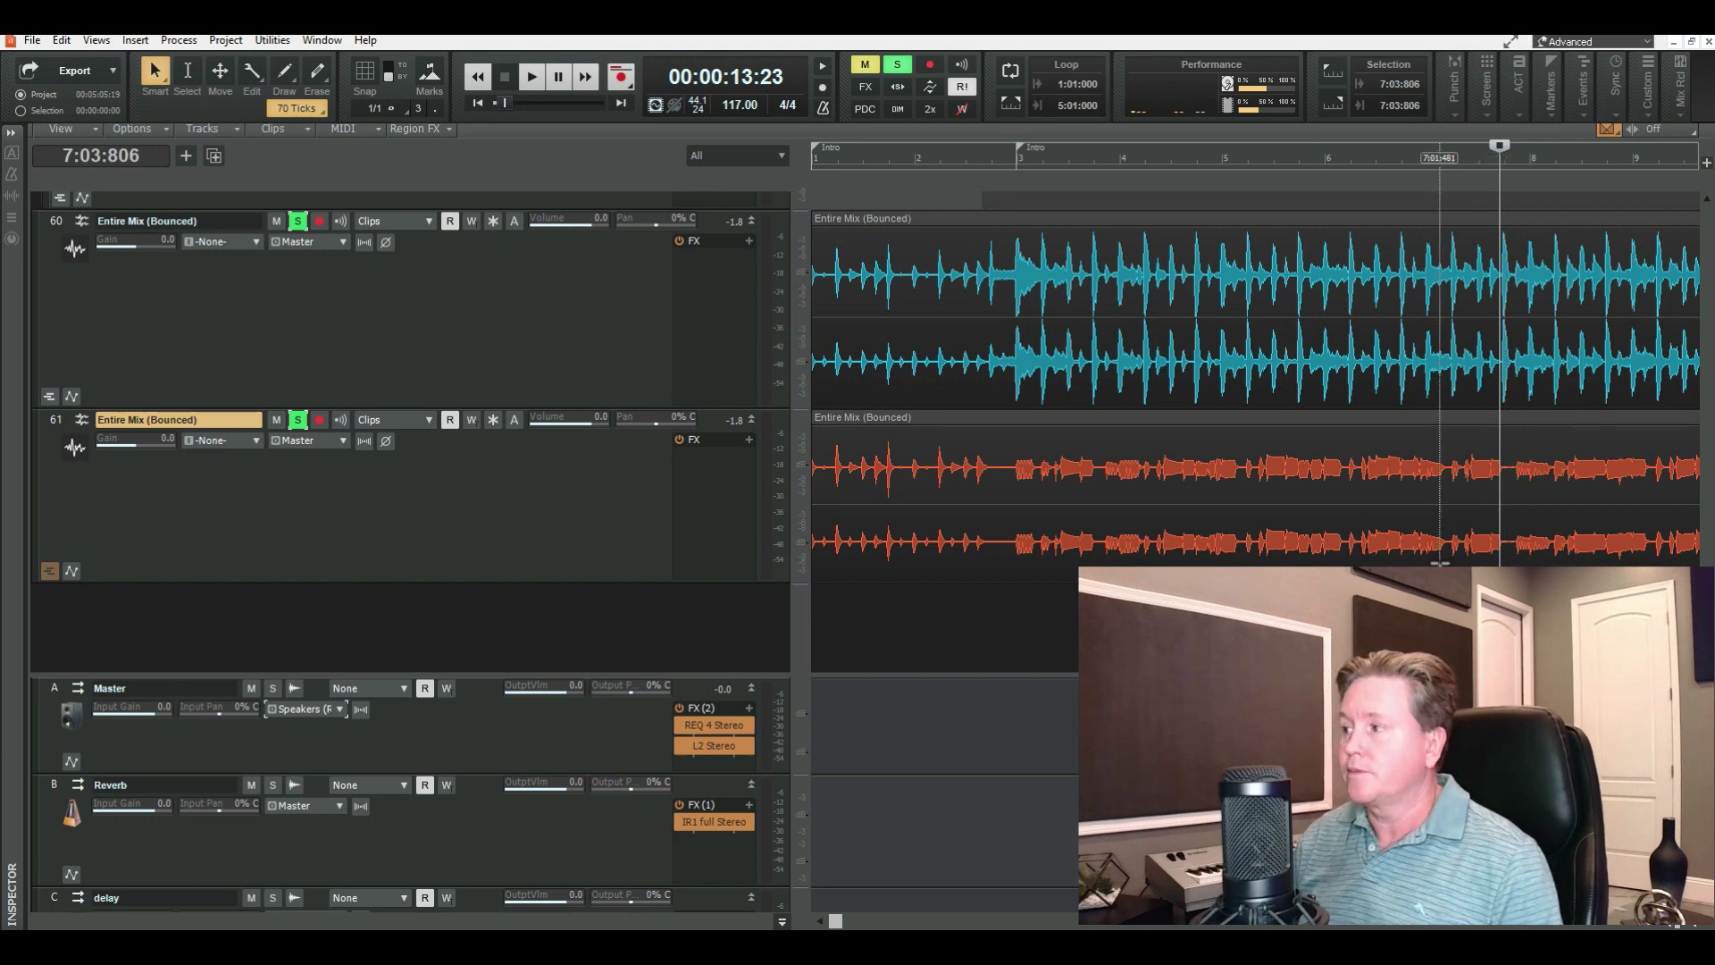
{"action": "left_click", "coordinate": [1070, 159]}
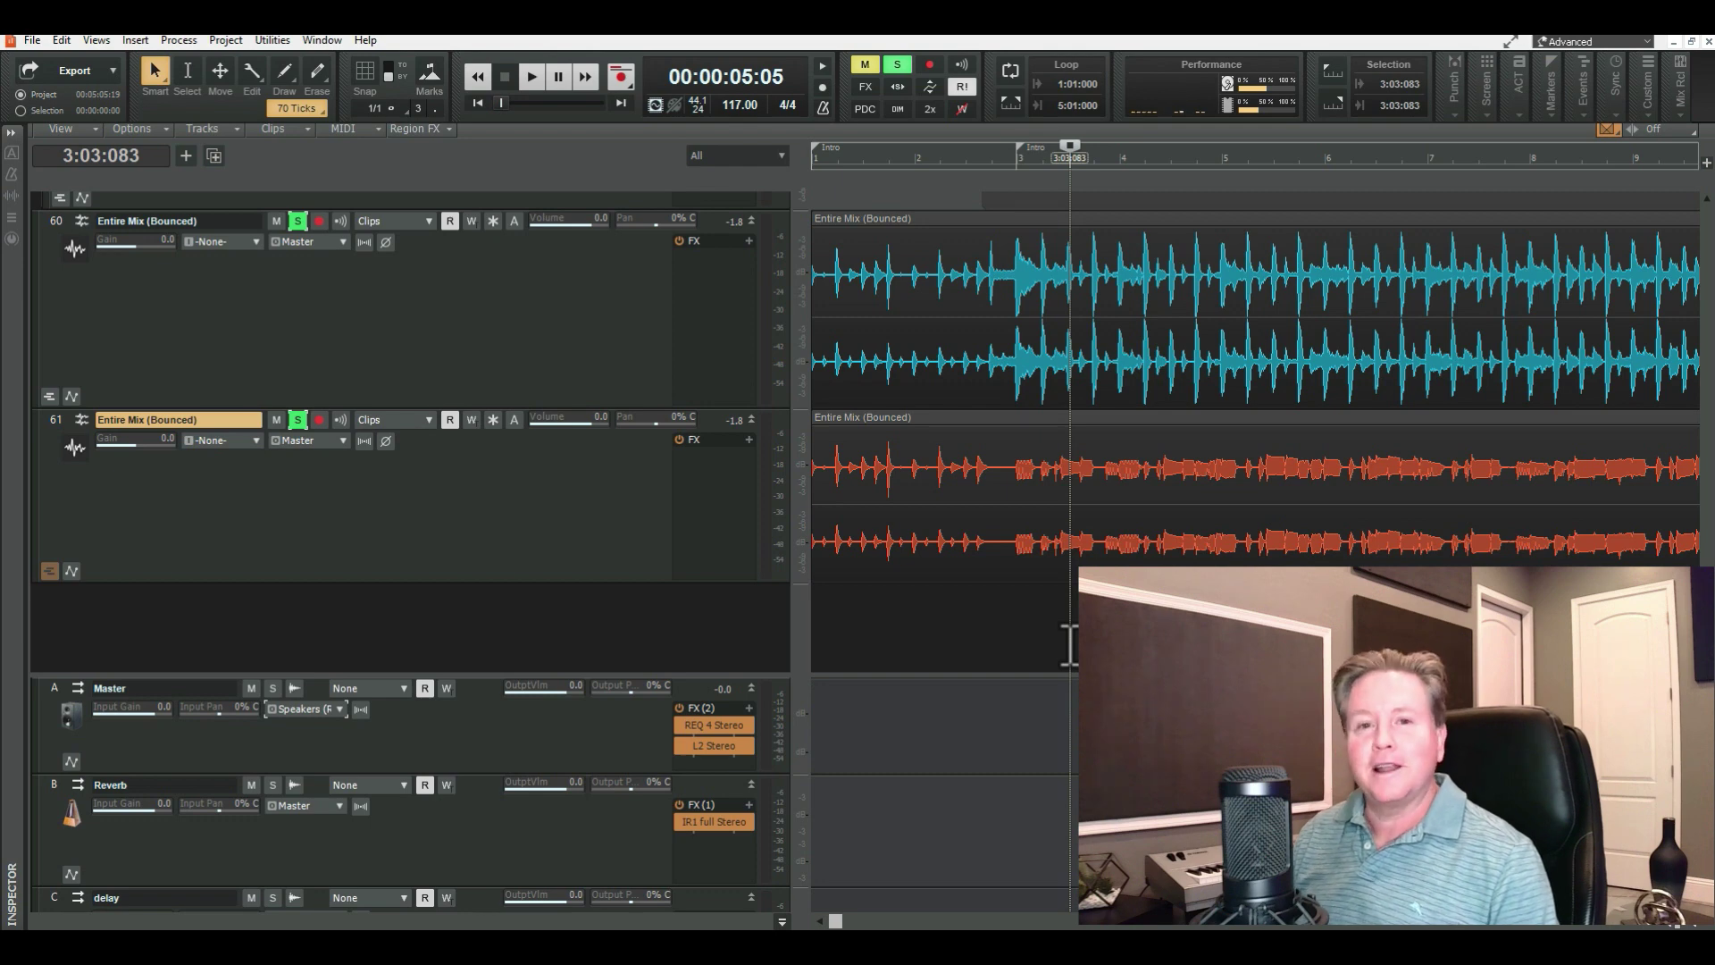
{"action": "left_click", "coordinate": [1070, 643]}
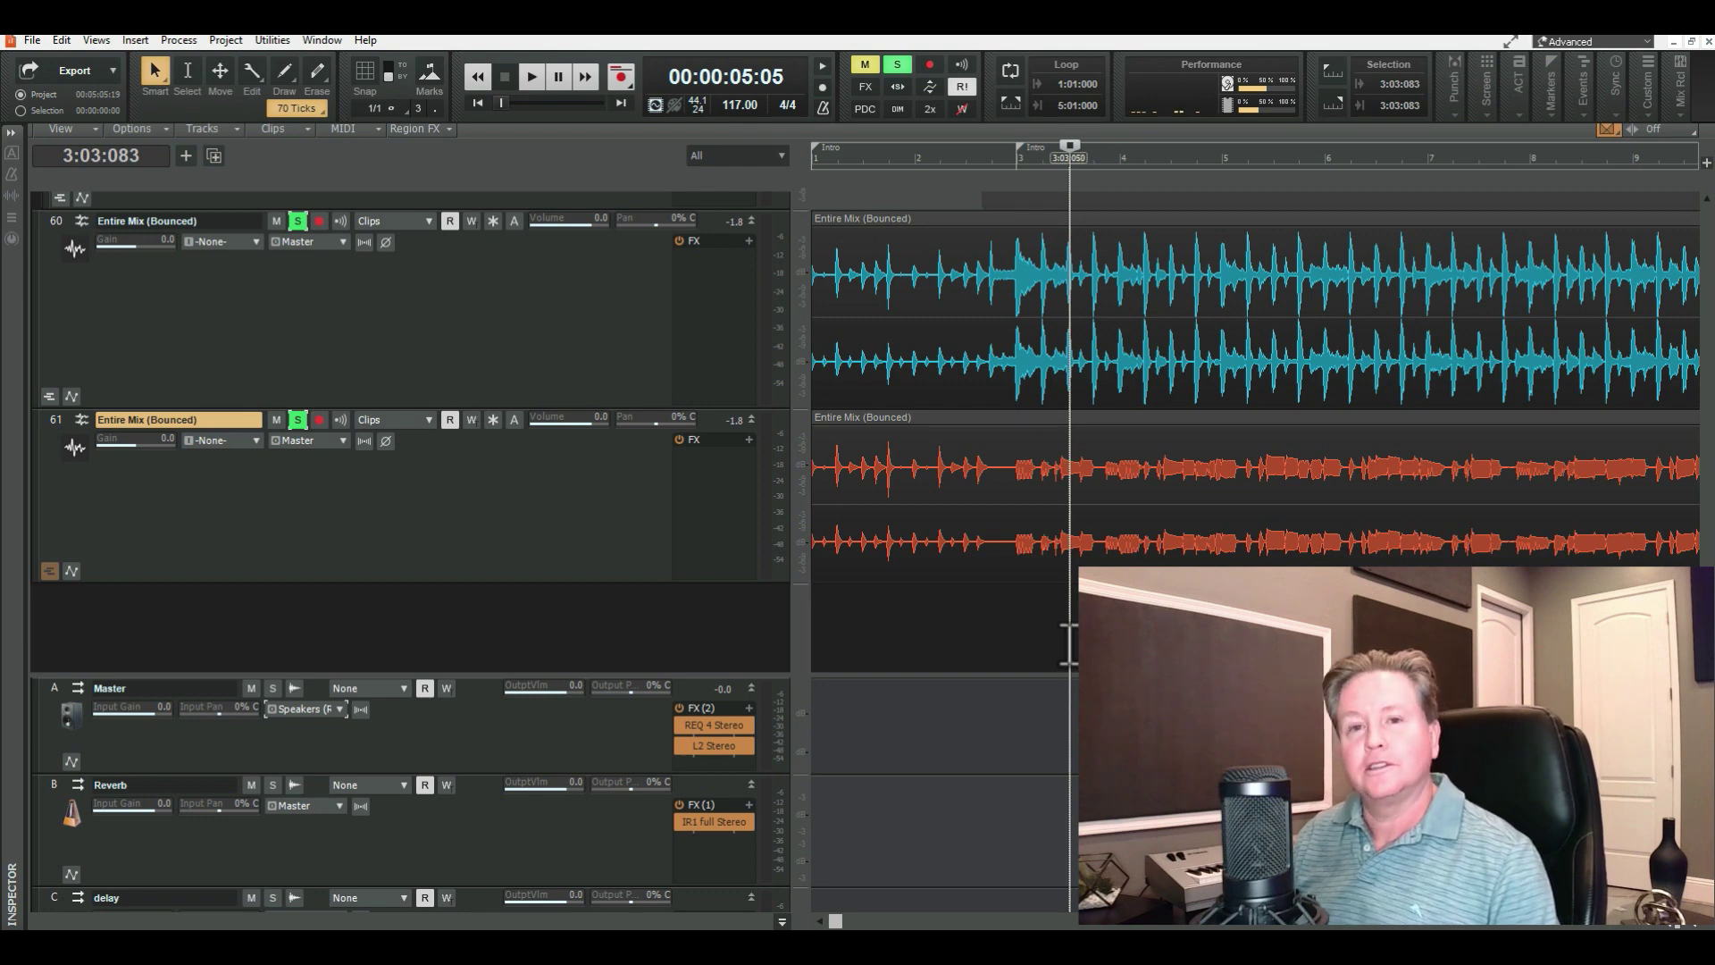